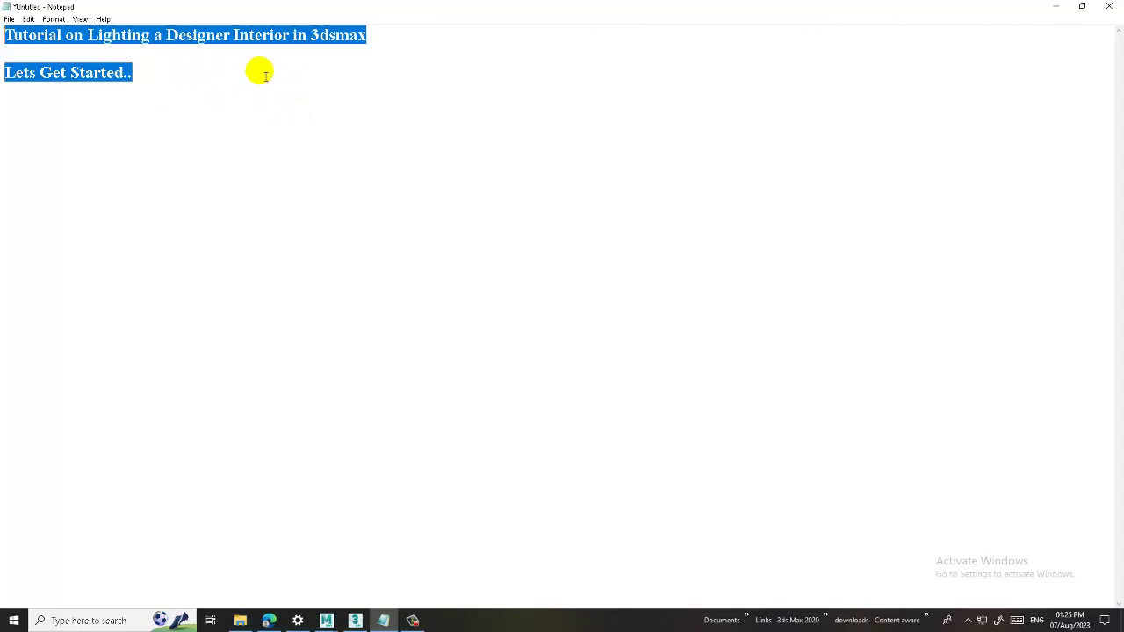
# Switch from the Notepad title note to the interior_23.max kitchen scene in 3ds Max.
pyautogui.click(1054, 6)
# Switch to a shaded Perspective view and orbit down to eye level with the island.
pyautogui.click(641, 294)
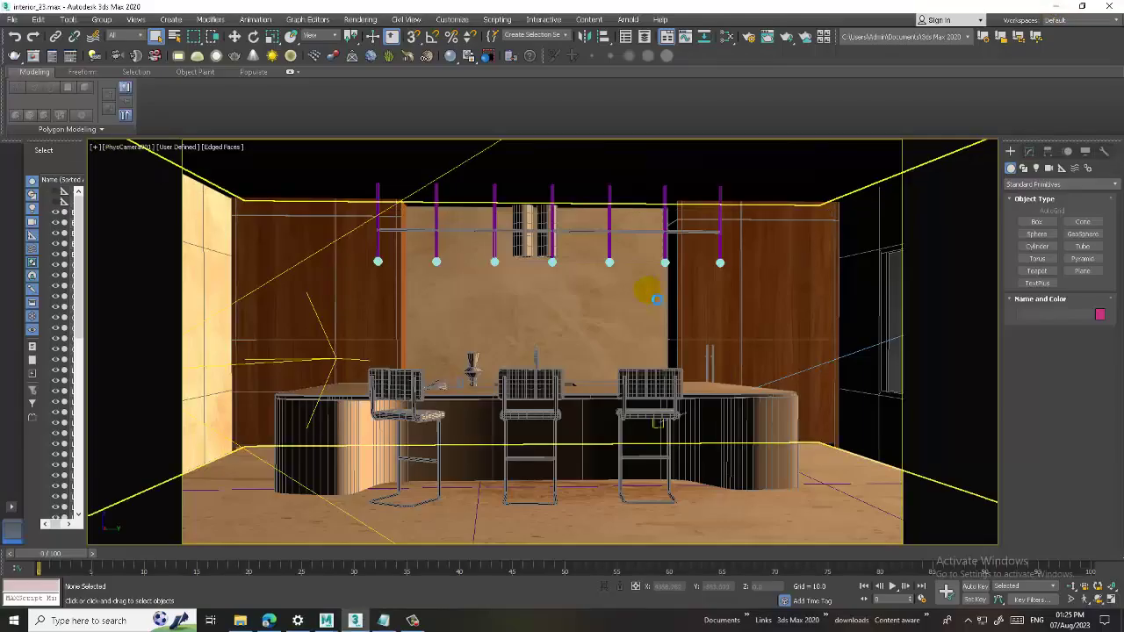
pyautogui.click(541, 363)
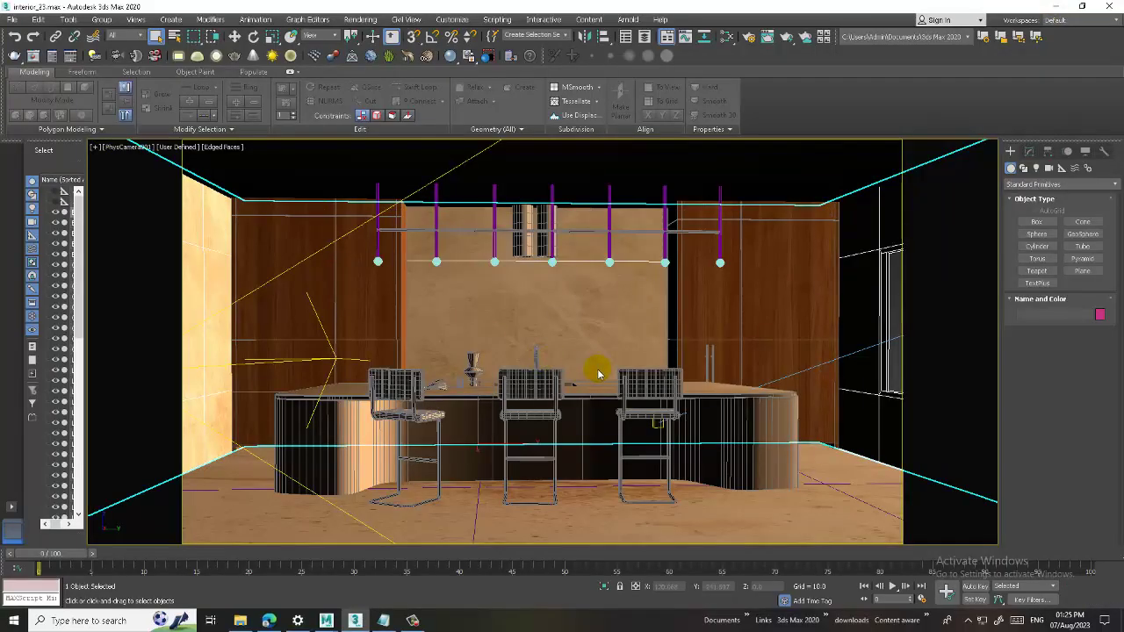
pyautogui.press('p')
pyautogui.scroll(-3, 588, 343)
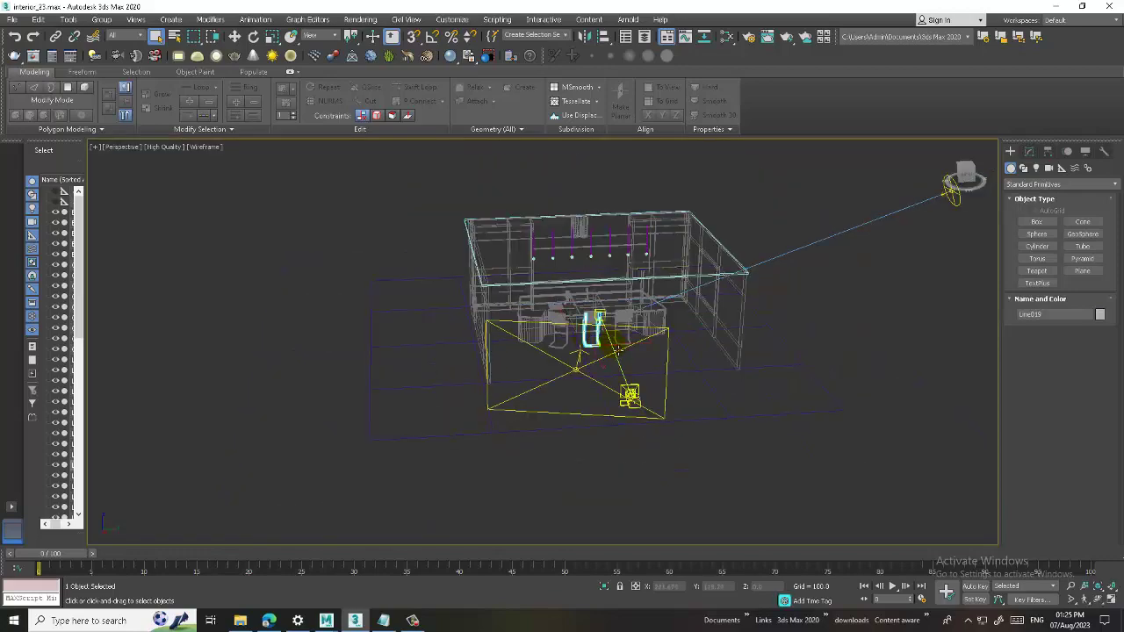
pyautogui.press('F3')
pyautogui.scroll(2, 620, 360)
pyautogui.scroll(3, 685, 364)
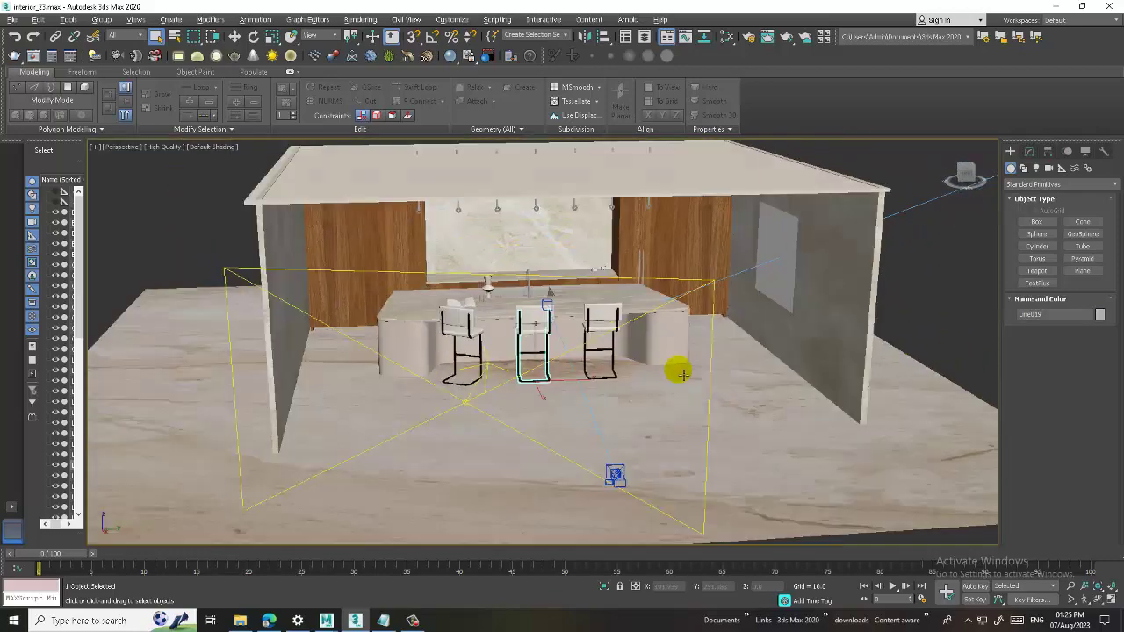
pyautogui.scroll(3, 673, 380)
pyautogui.keyDown('alt'); pyautogui.moveTo(673, 379); pyautogui.dragTo(602, 359, button='middle'); pyautogui.keyUp('alt')
# Set the viewport to High Quality and frame the kitchen island with the window.
pyautogui.click(167, 148)
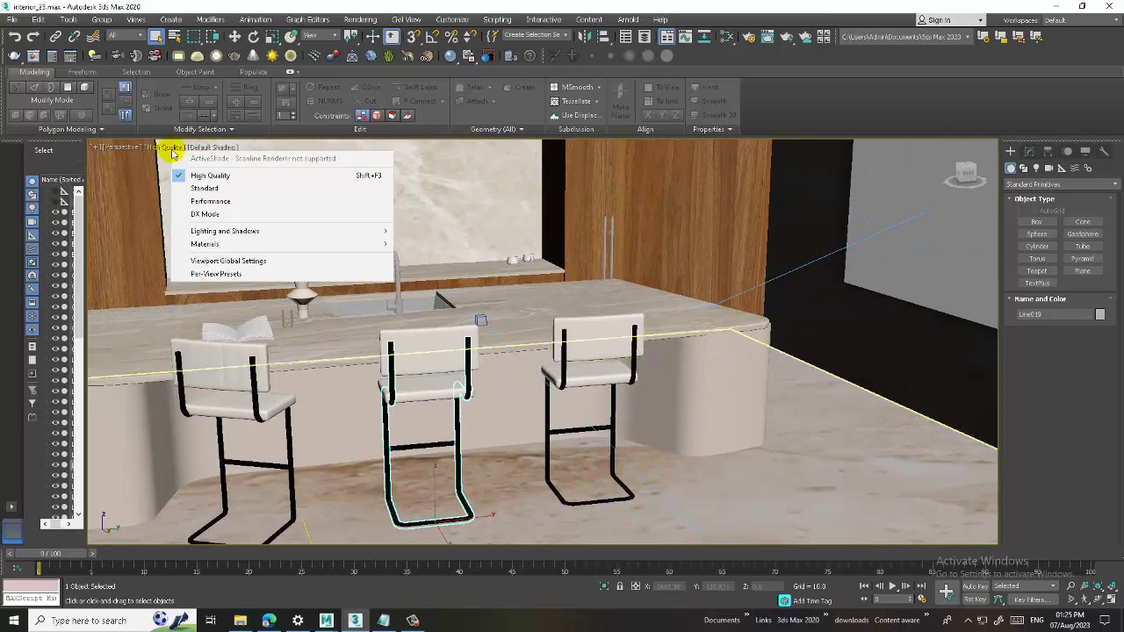
pyautogui.click(652, 307)
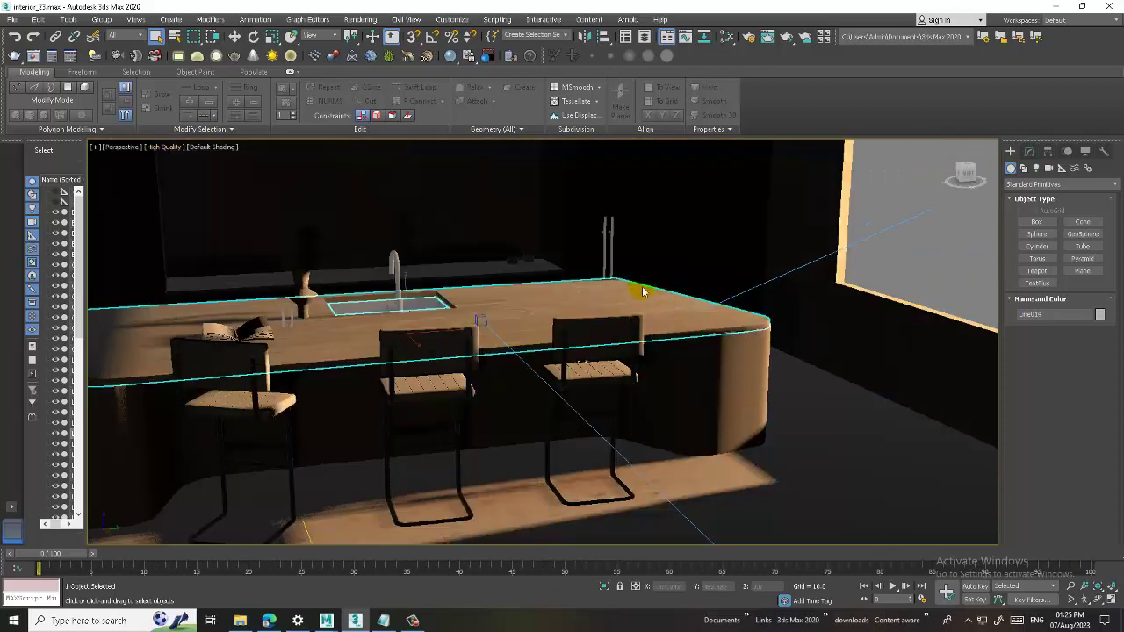
pyautogui.scroll(-5, 652, 307)
pyautogui.moveTo(651, 307); pyautogui.dragTo(703, 368, button='middle')
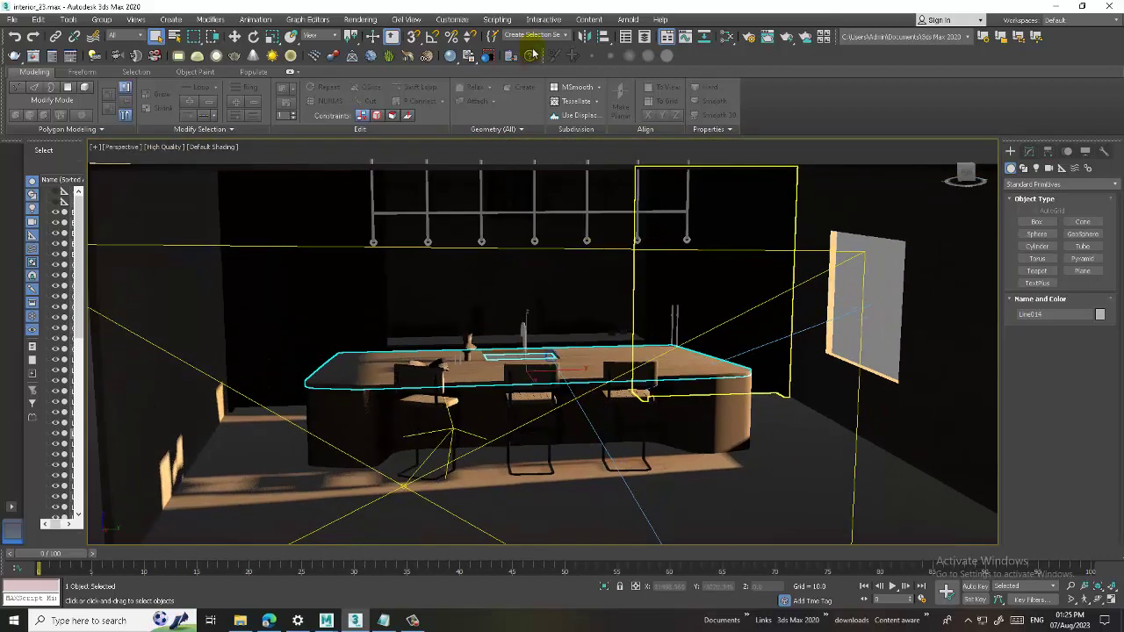
# Run a V-Ray test render of the kitchen, cancel it, and select the Box003 cabinet.
pyautogui.click(360, 19)
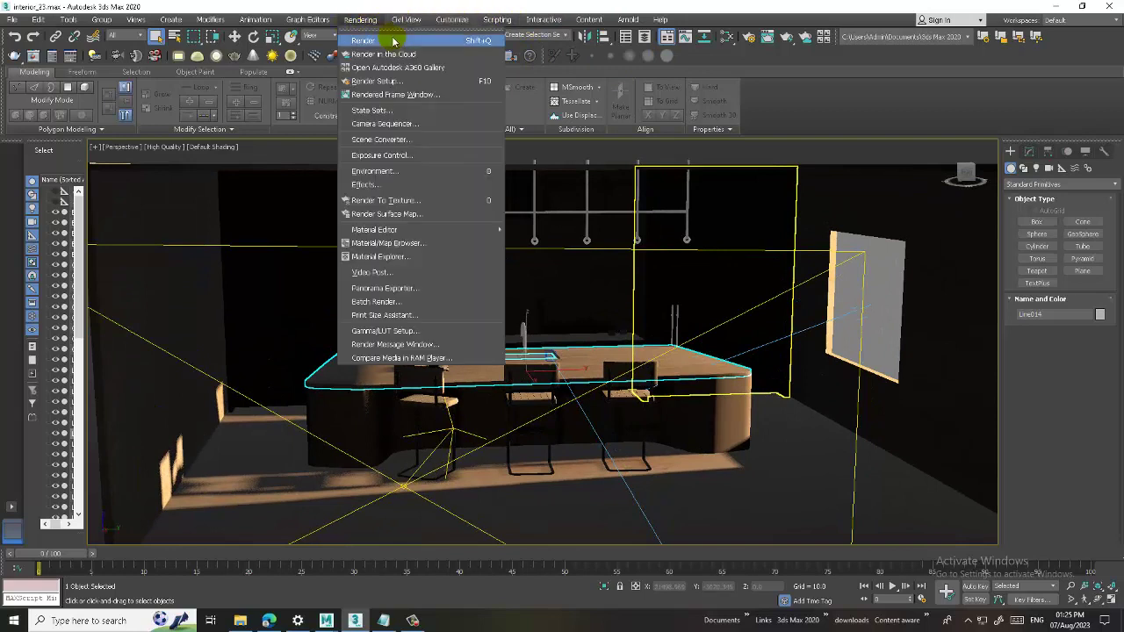
pyautogui.click(396, 42)
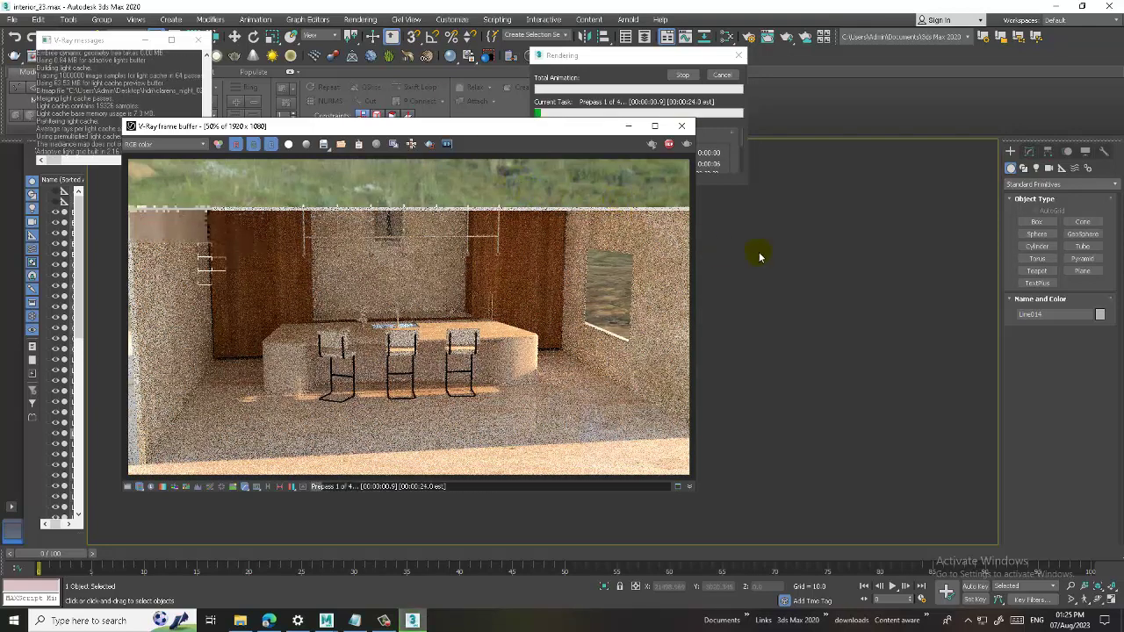
pyautogui.click(681, 125)
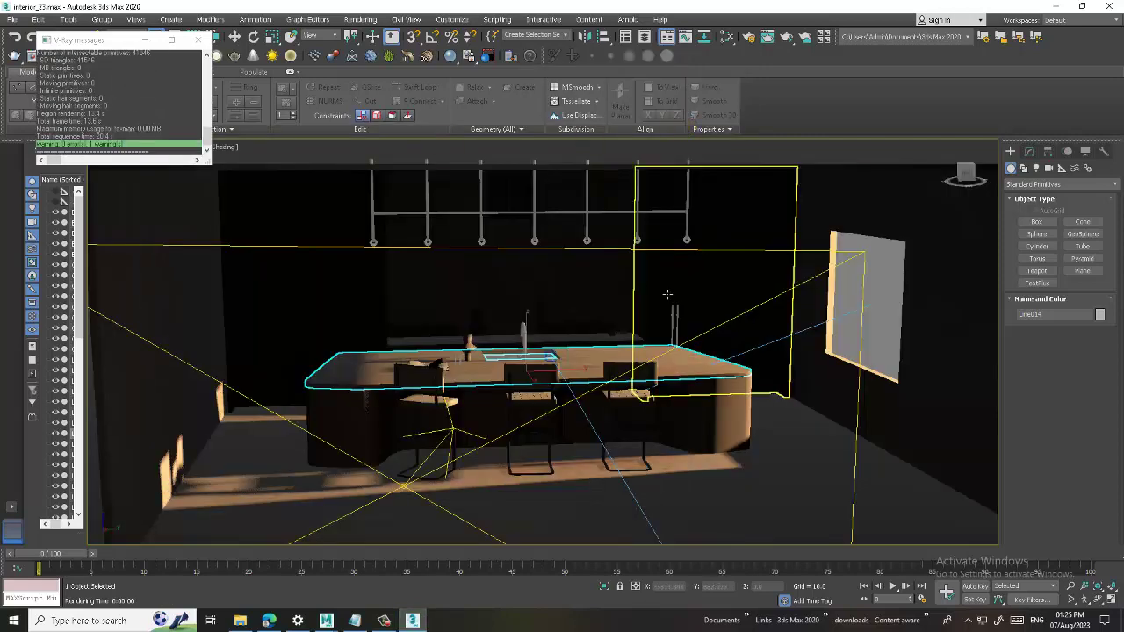
pyautogui.click(668, 295)
# Render the PhysCamera view in V-Ray, close it, and orbit out over the whole room.
pyautogui.press('c')
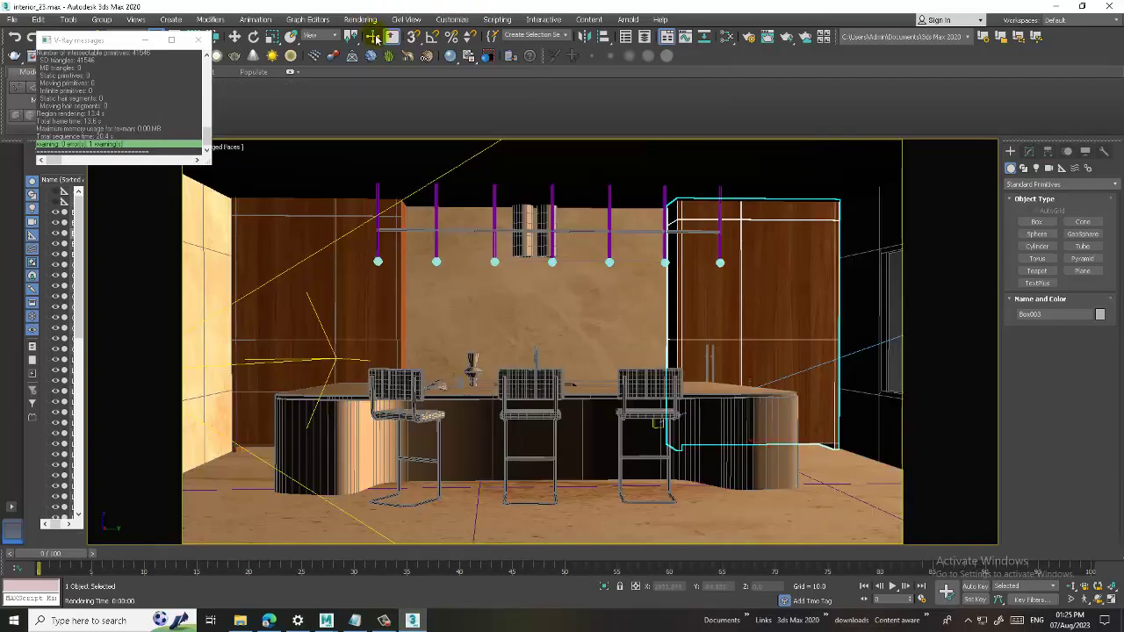
pyautogui.click(360, 19)
pyautogui.click(385, 41)
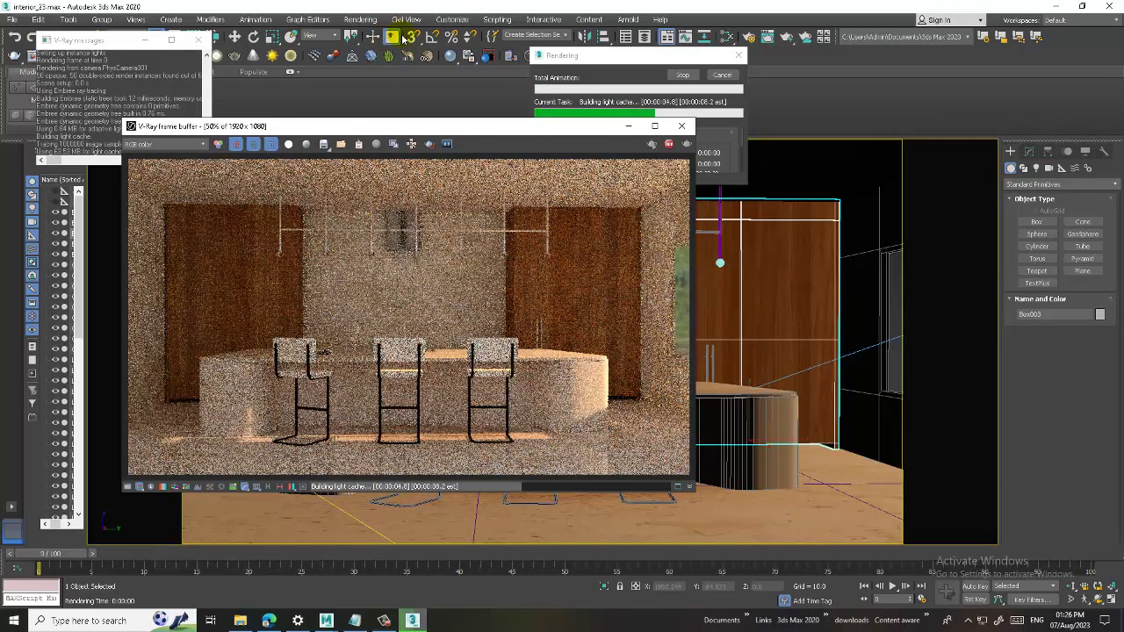
pyautogui.click(681, 125)
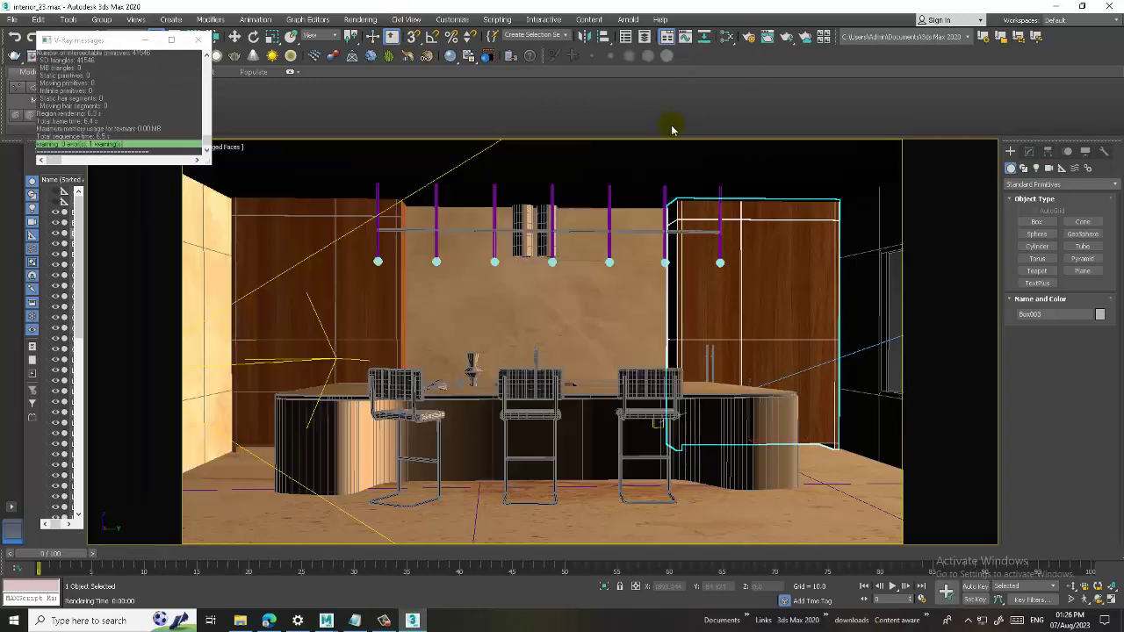
pyautogui.press('p')
pyautogui.moveTo(696, 315)
pyautogui.keyDown('alt'); pyautogui.mouseDown(button='middle')
pyautogui.moveTo(728, 372)
pyautogui.moveTo(557, 369)
pyautogui.moveTo(553, 354)
pyautogui.moveTo(712, 319)
pyautogui.mouseUp(button='middle'); pyautogui.keyUp('alt')
# Select VRaySun001 and raise its photon emit radius to 389.4 in the Modify panel.
pyautogui.click(660, 328)
pyautogui.scroll(3, 622, 314)
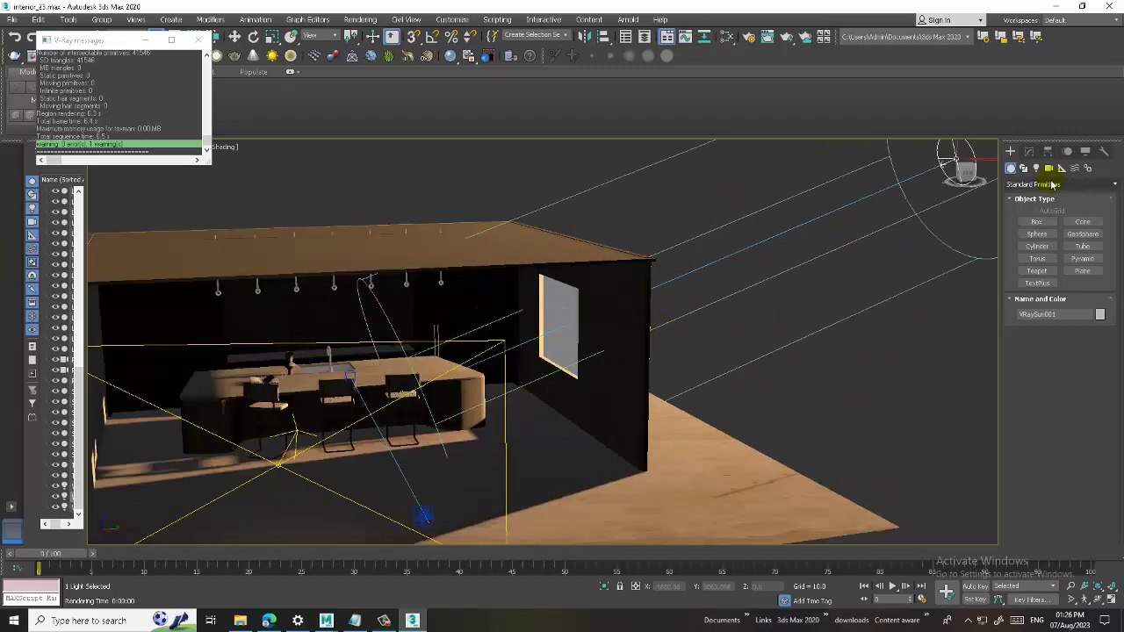
pyautogui.click(1029, 151)
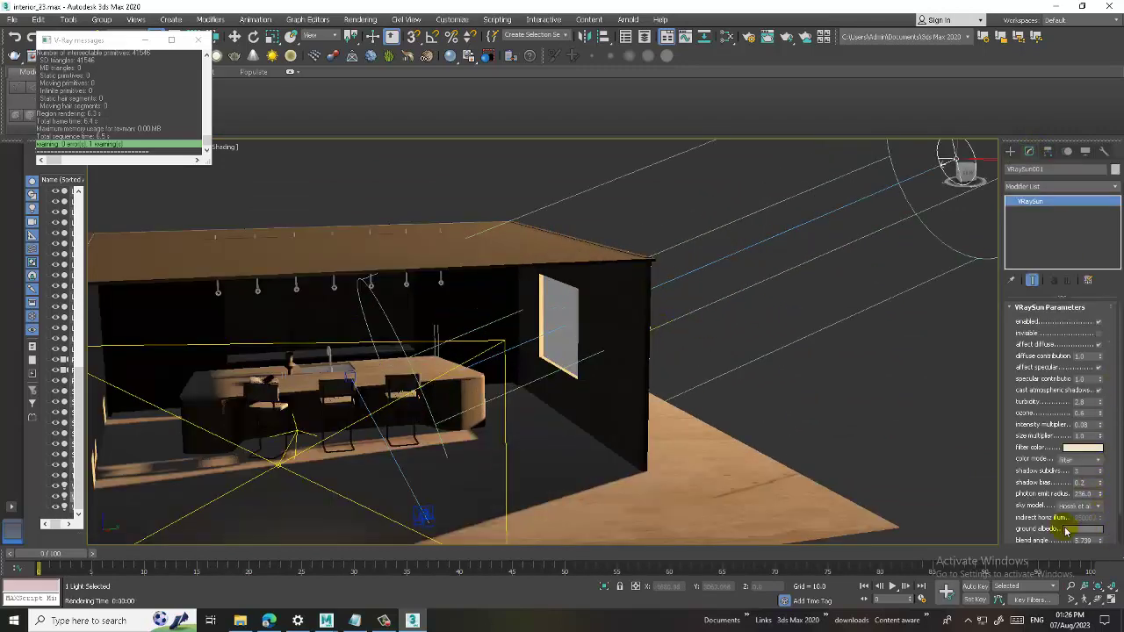
pyautogui.scroll(-2, 1023, 516)
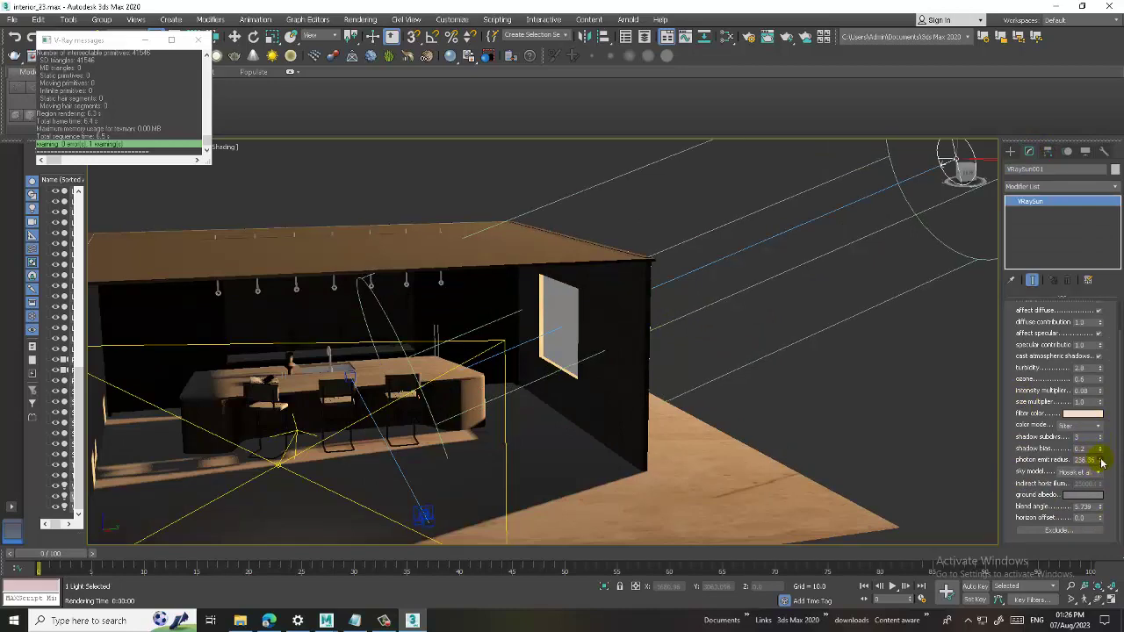
pyautogui.moveTo(1097, 469); pyautogui.dragTo(1097, 460)
pyautogui.moveTo(737, 386)
pyautogui.keyDown('alt'); pyautogui.mouseDown(button='middle')
pyautogui.moveTo(749, 378)
pyautogui.moveTo(606, 356)
pyautogui.mouseUp(button='middle'); pyautogui.keyUp('alt')
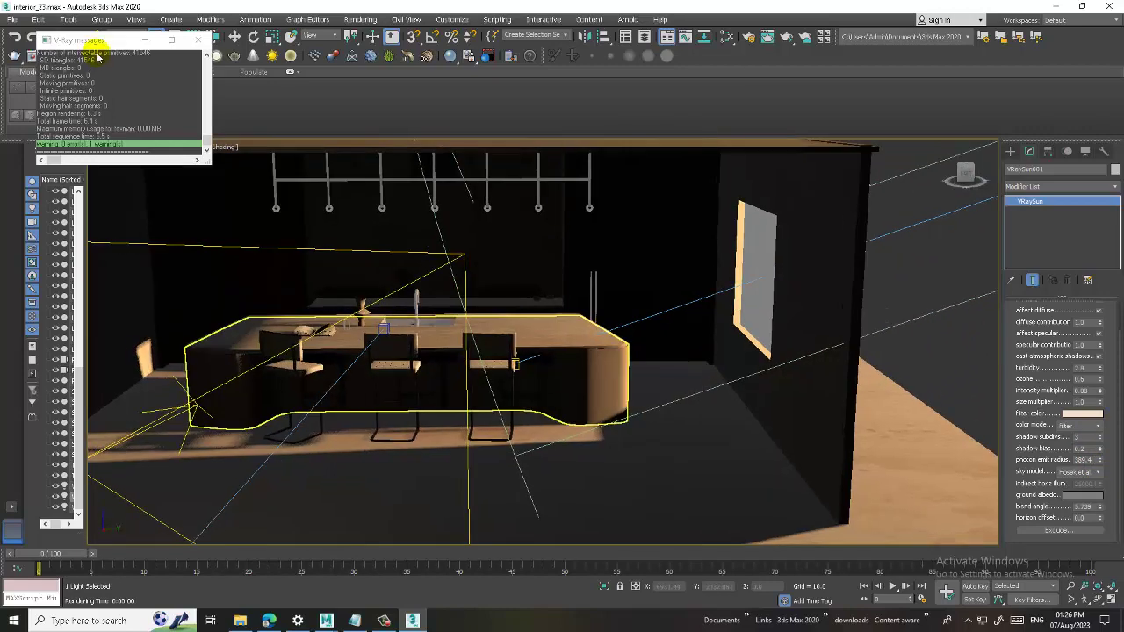
pyautogui.click(198, 40)
pyautogui.click(168, 147)
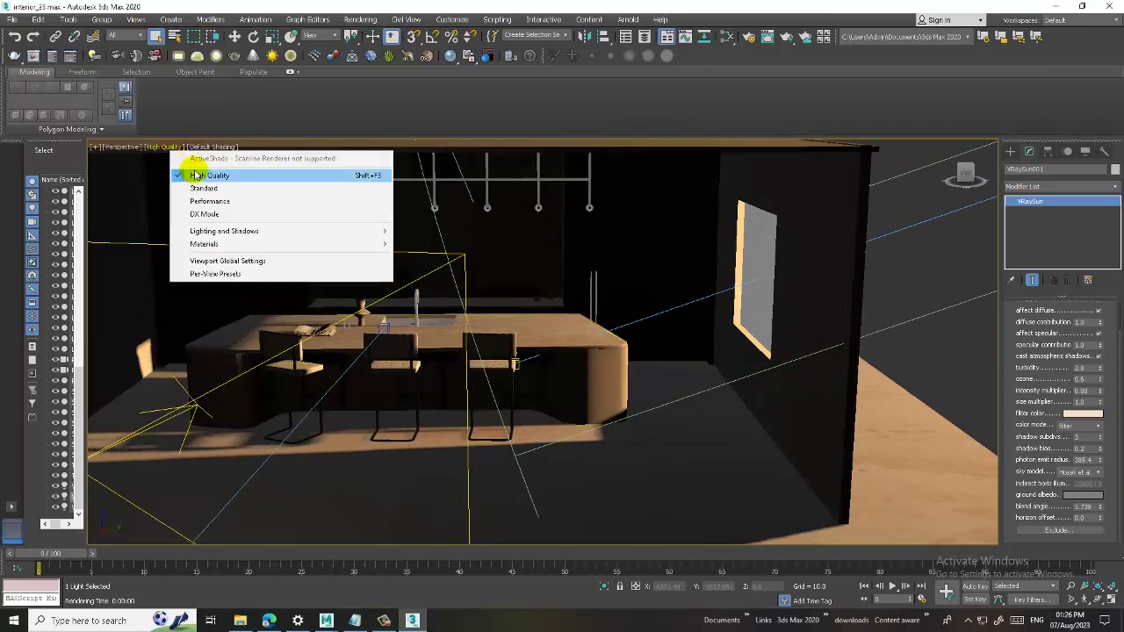
# Try Standard viewport shading, then Illuminate with Scene Lights.
pyautogui.click(184, 173)
pyautogui.click(186, 171)
pyautogui.click(164, 147)
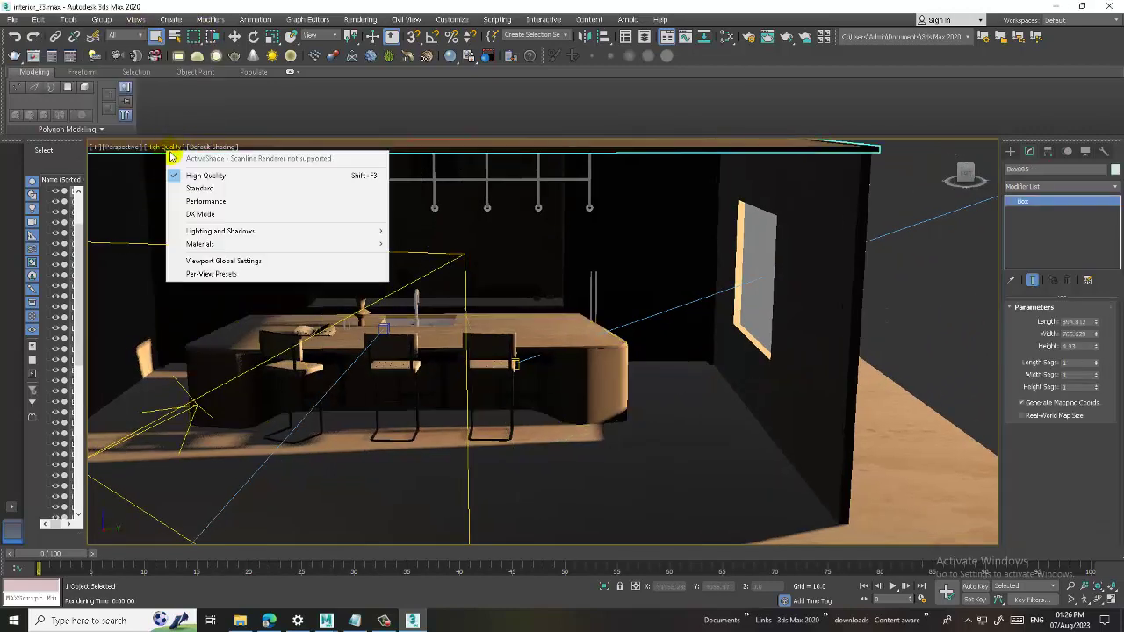
pyautogui.click(204, 185)
pyautogui.click(160, 147)
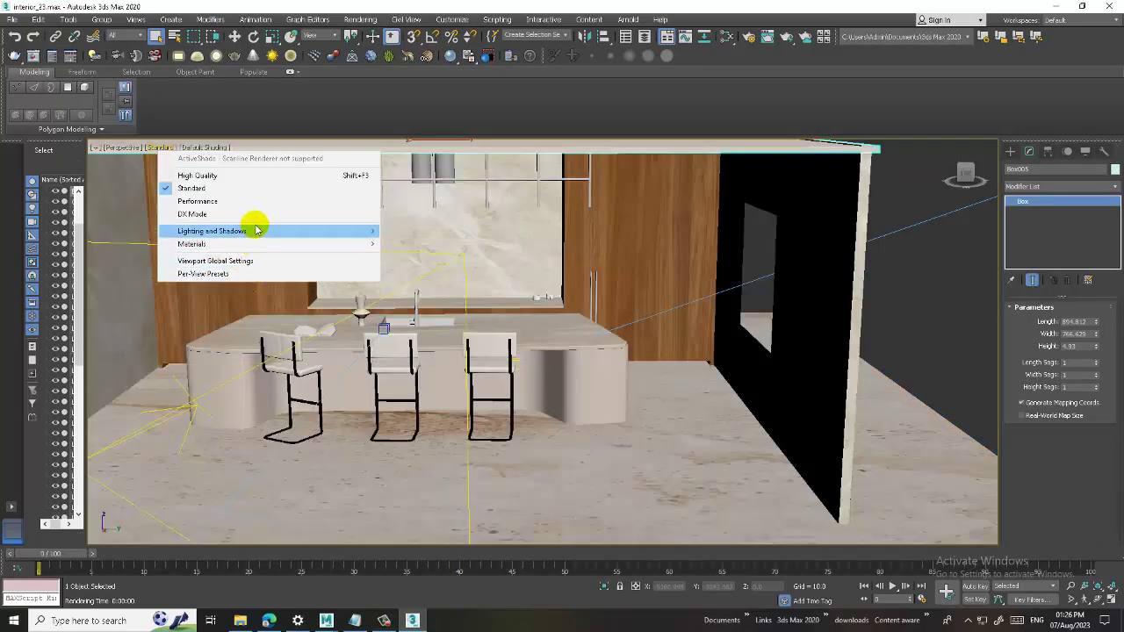
pyautogui.moveTo(220, 231)
pyautogui.moveTo(429, 257)
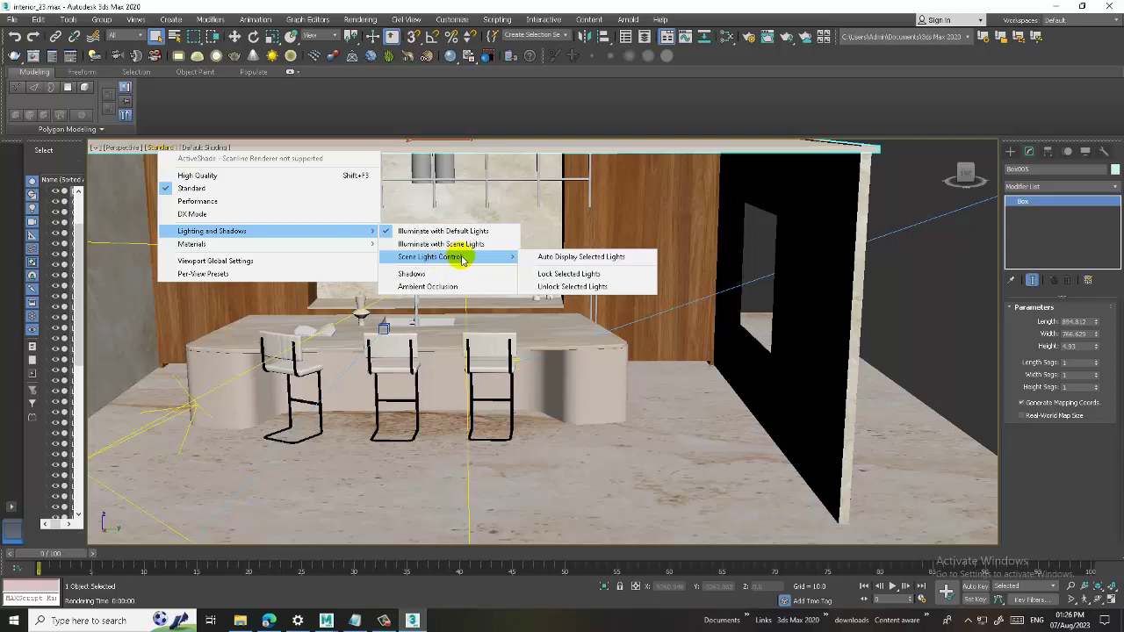
pyautogui.click(464, 251)
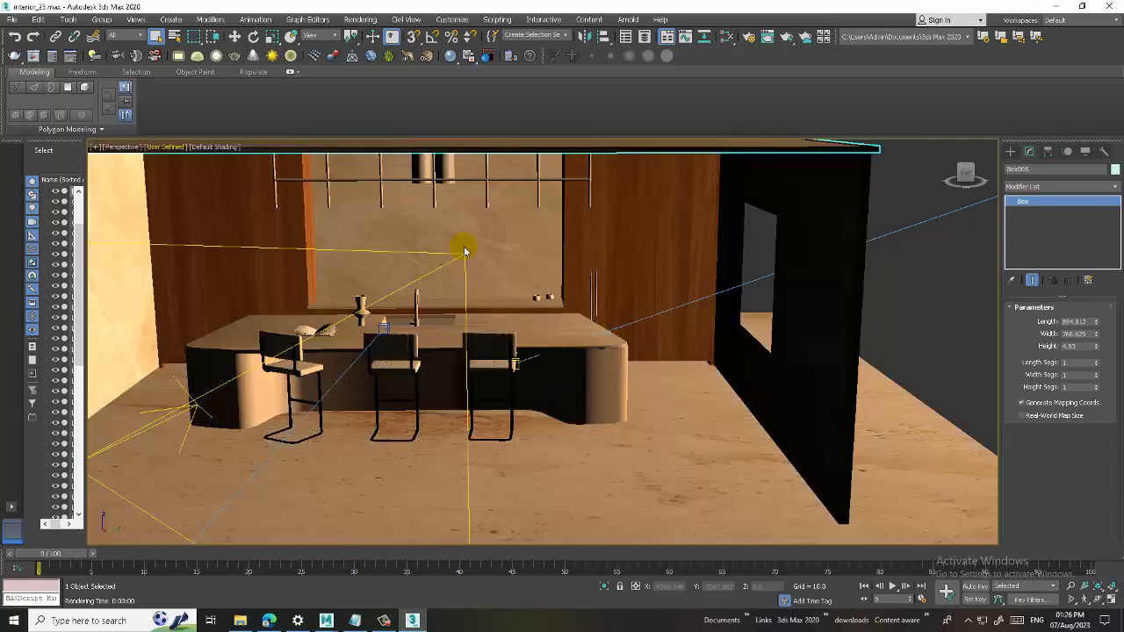
# Return viewport shading to High Quality and select the VRayLight001 plane.
pyautogui.click(165, 146)
pyautogui.click(221, 175)
pyautogui.scroll(-1, 611, 337)
pyautogui.scroll(-2, 590, 378)
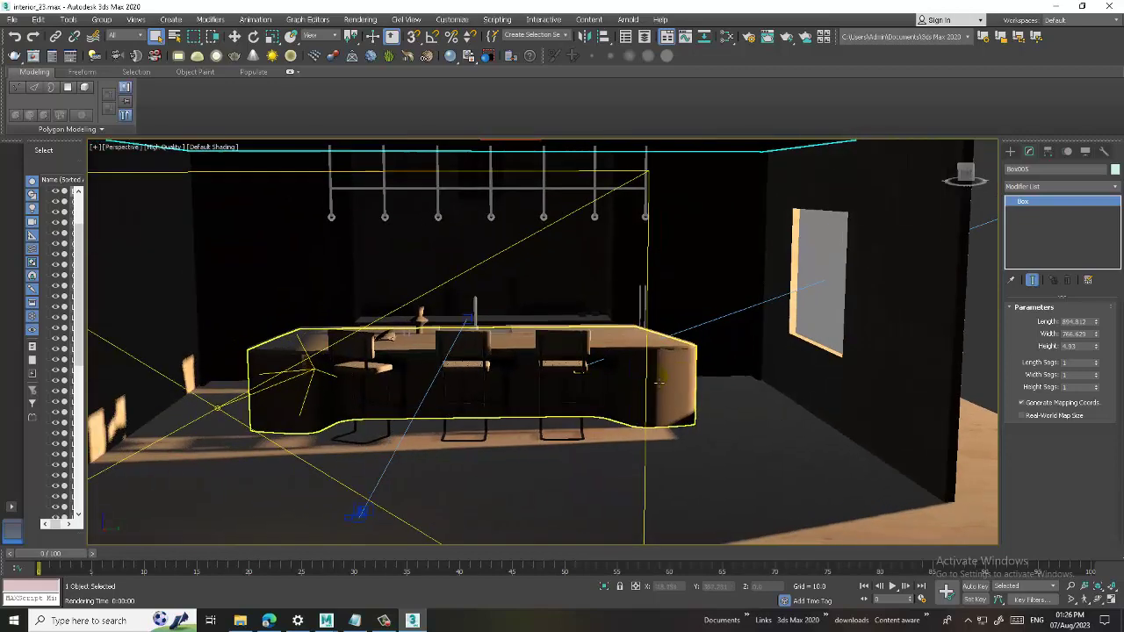
pyautogui.scroll(-3, 591, 378)
pyautogui.scroll(3, 590, 378)
pyautogui.scroll(3, 544, 374)
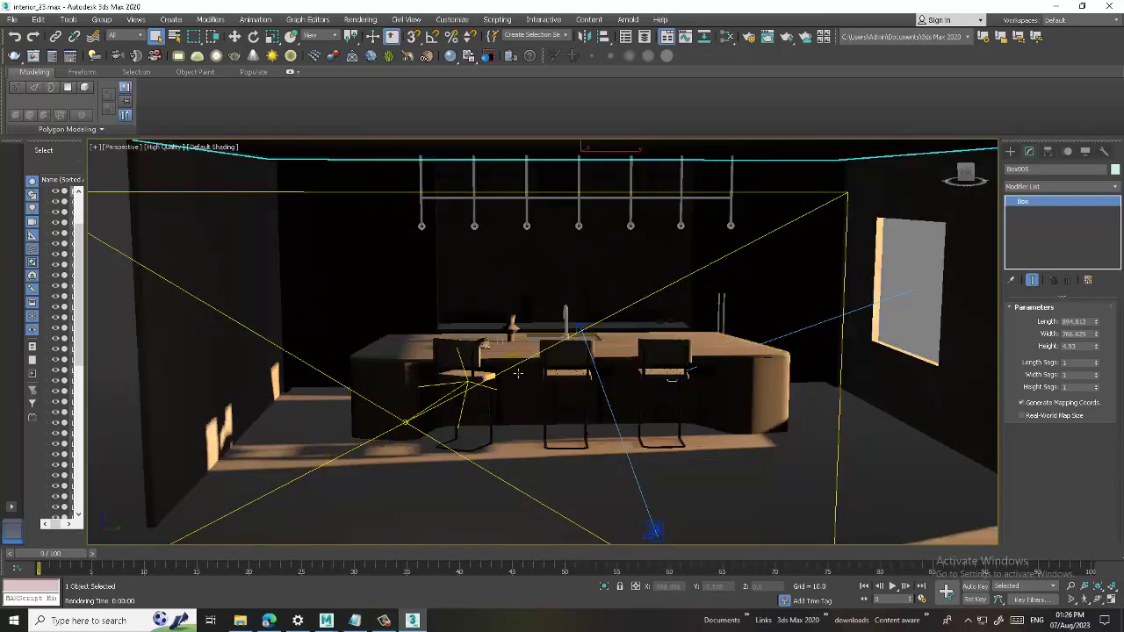
pyautogui.click(518, 371)
pyautogui.scroll(-5, 518, 370)
# Move the VRayLight001 plane down and left beside the kitchen island.
pyautogui.press('w')
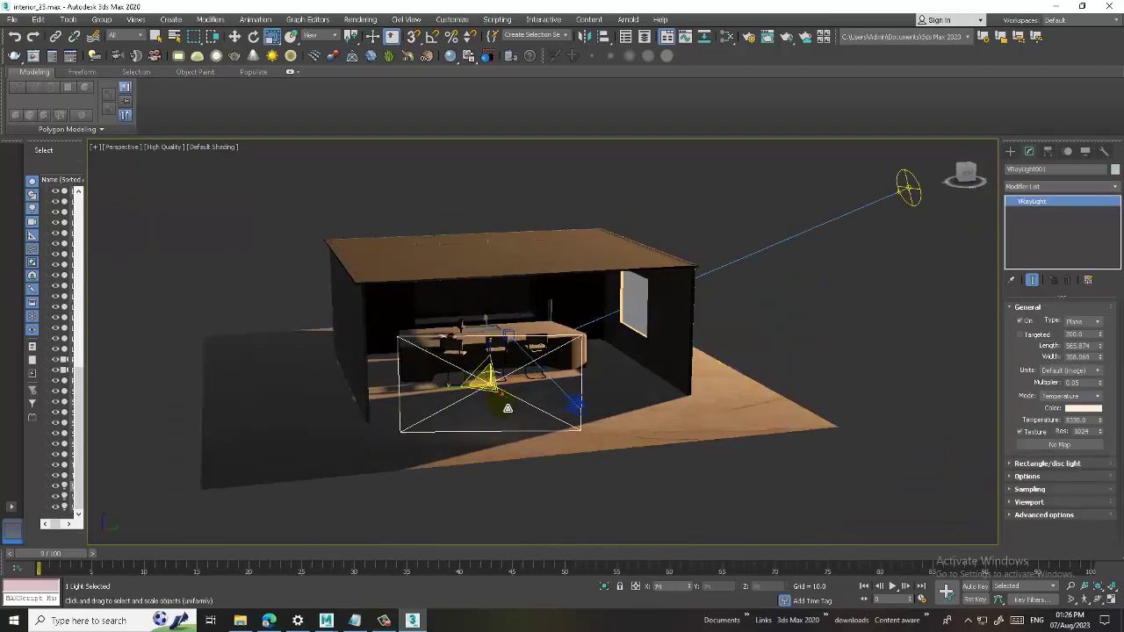
pyautogui.keyDown('alt'); pyautogui.moveTo(498, 369); pyautogui.dragTo(509, 387, button='middle'); pyautogui.keyUp('alt')
pyautogui.moveTo(507, 386); pyautogui.dragTo(493, 418)
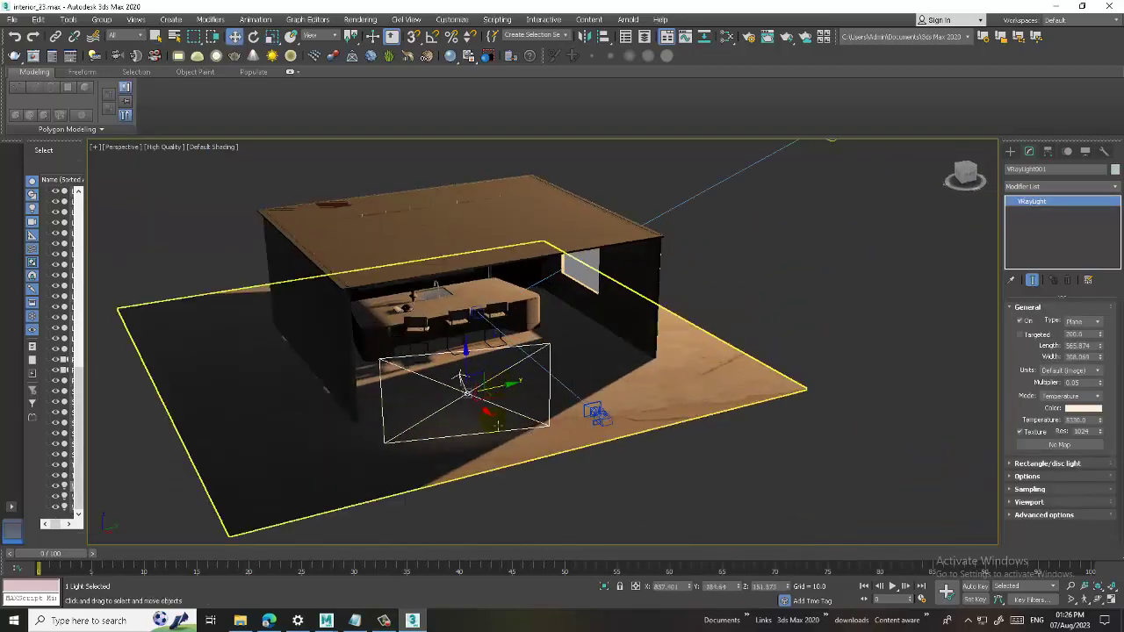
pyautogui.keyDown('alt'); pyautogui.moveTo(493, 418); pyautogui.dragTo(518, 377, button='middle'); pyautogui.keyUp('alt')
pyautogui.scroll(5, 547, 343)
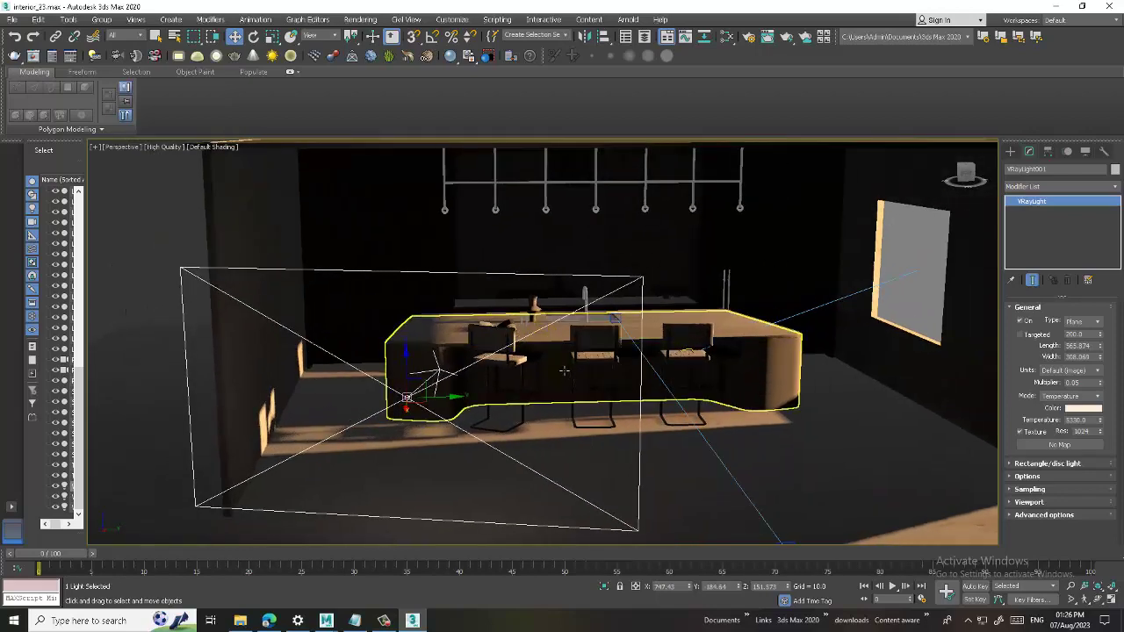
pyautogui.keyDown('alt'); pyautogui.moveTo(563, 370); pyautogui.dragTo(557, 59, button='middle'); pyautogui.keyUp('alt')
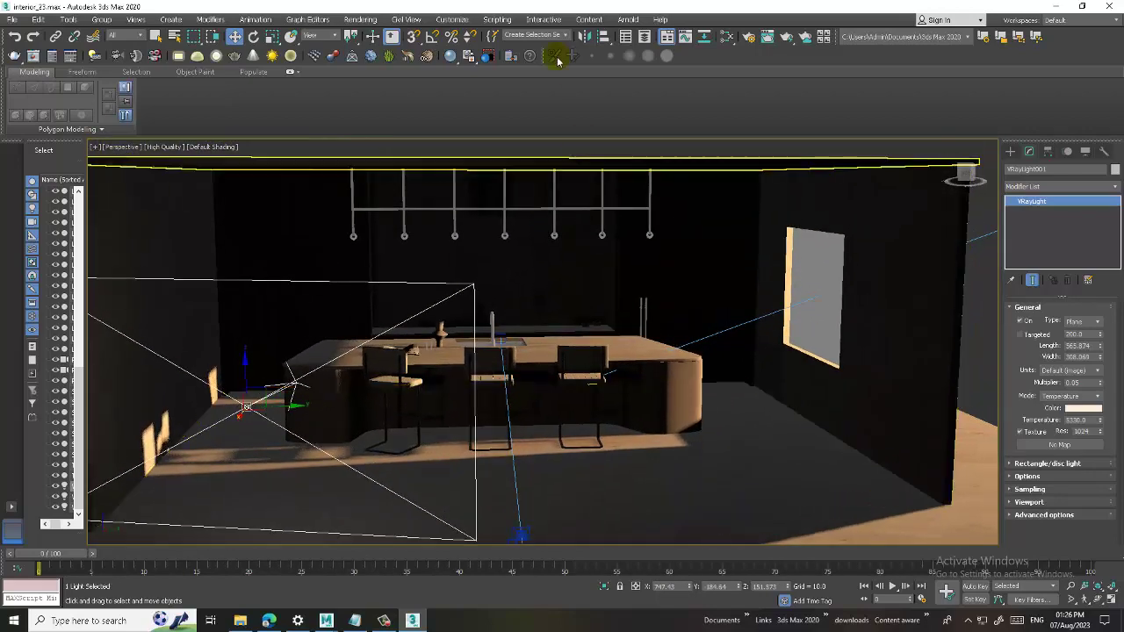
# Run a V-Ray test render with the moved light and close the frame buffer.
pyautogui.click(360, 20)
pyautogui.click(369, 40)
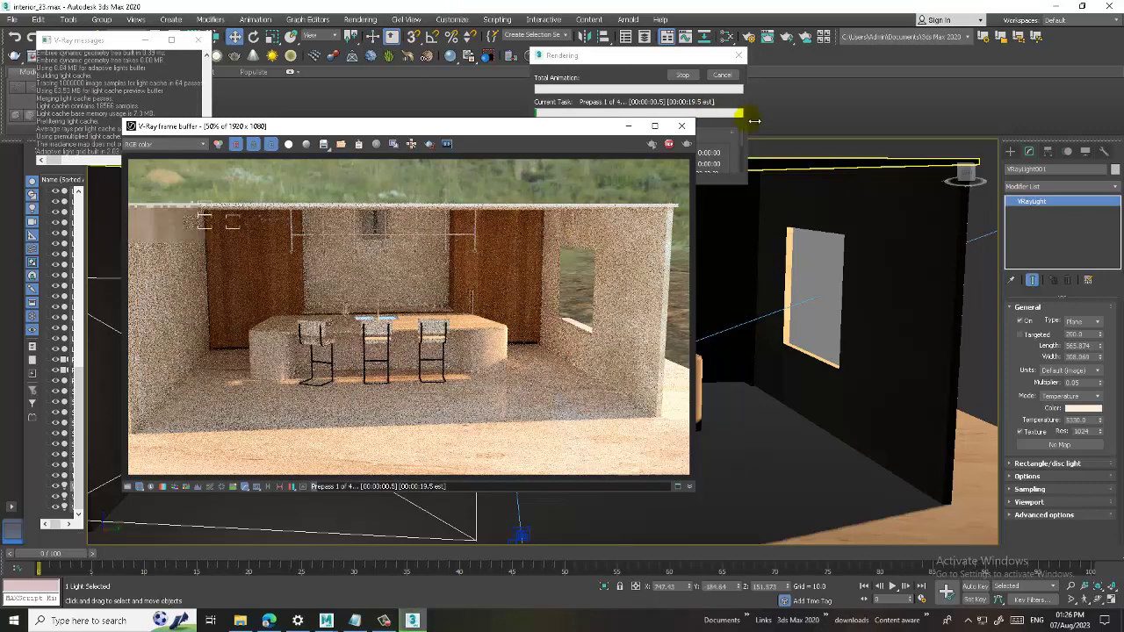
pyautogui.click(687, 128)
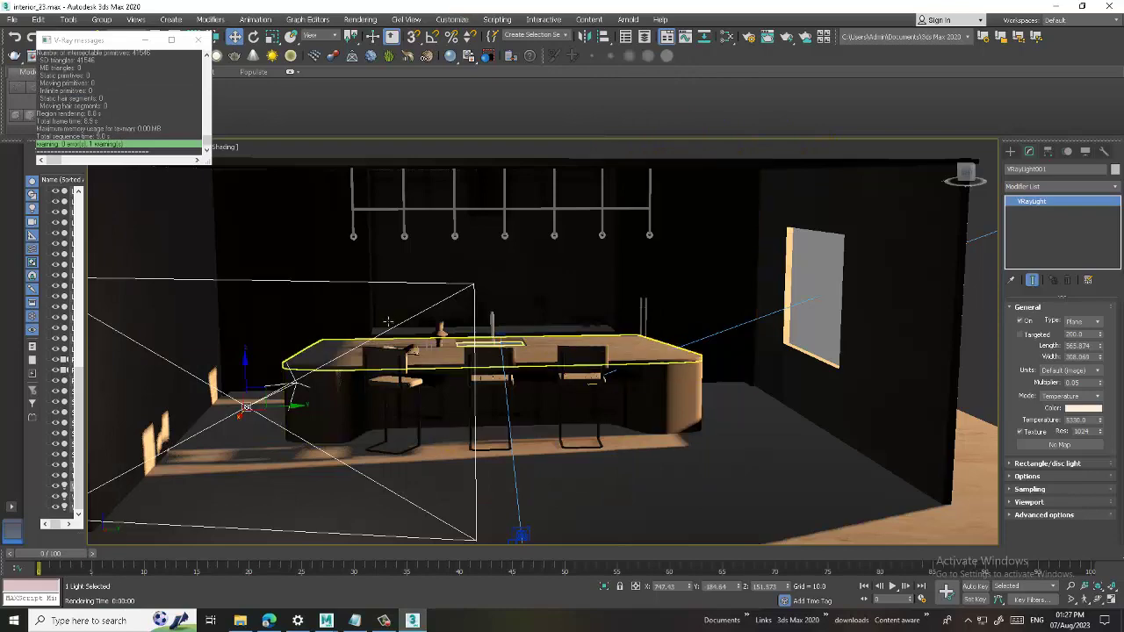
# In a maximized Top view, make a mirrored Copy of VRayLight001.
pyautogui.hotkey('alt', 'w')
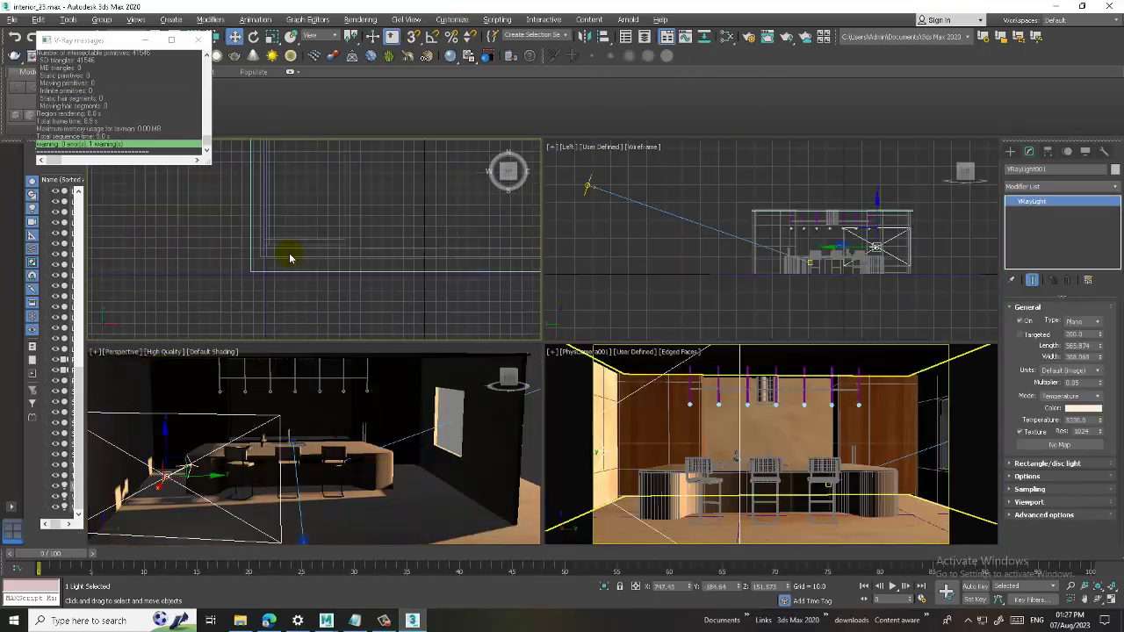
pyautogui.hotkey('alt', 'w')
pyautogui.scroll(2, 483, 307)
pyautogui.moveTo(501, 296); pyautogui.dragTo(538, 299, button='middle')
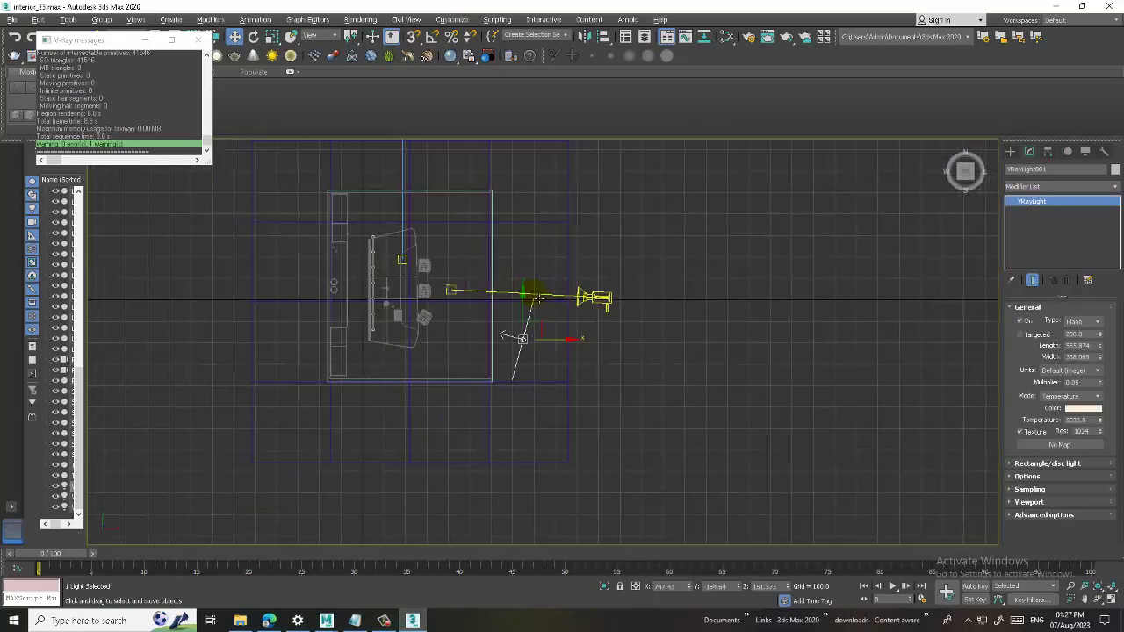
pyautogui.click(581, 36)
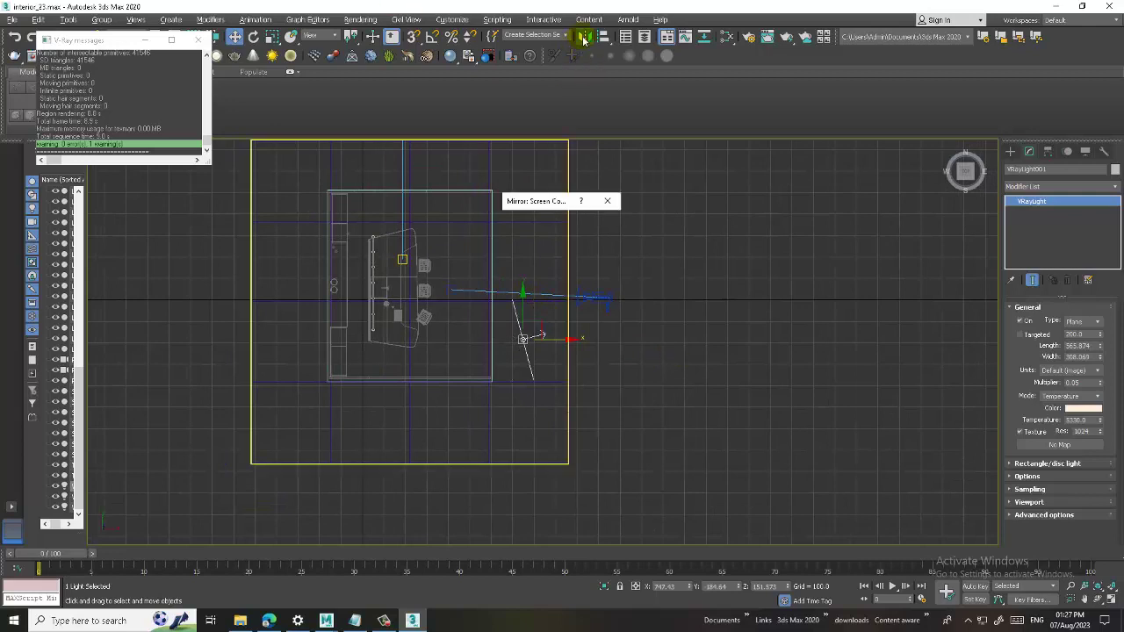
pyautogui.click(550, 337)
pyautogui.click(530, 400)
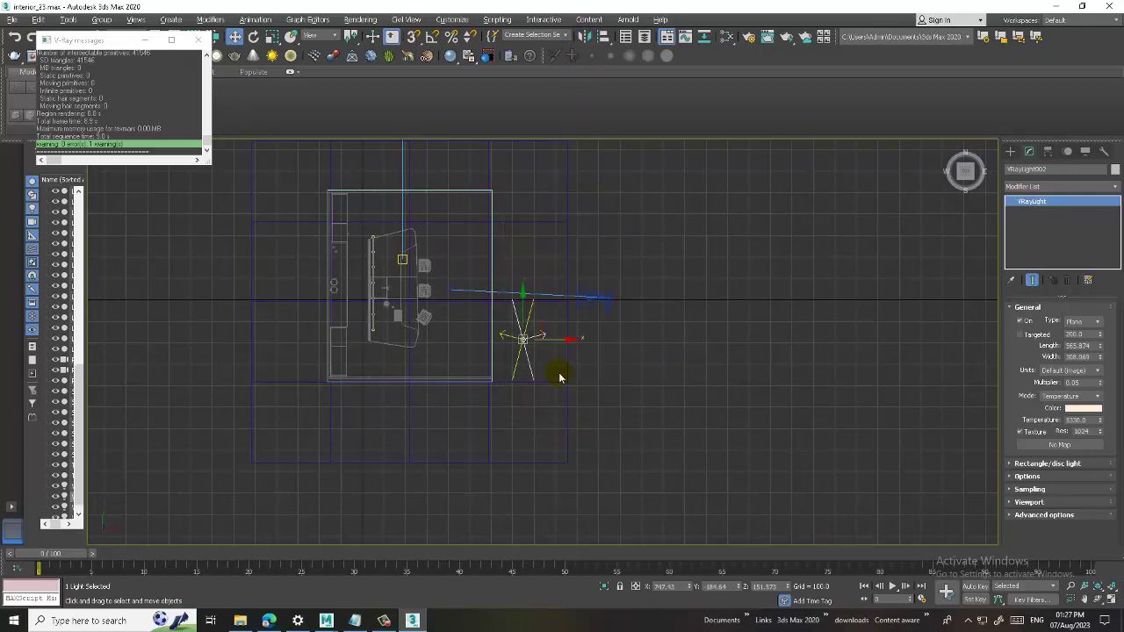
# Move VRayLight002 to the left, rotate it about 13 degrees, then maximize the Perspective view.
pyautogui.moveTo(566, 343)
pyautogui.mouseDown()
pyautogui.moveTo(413, 364)
pyautogui.moveTo(437, 339)
pyautogui.moveTo(380, 346)
pyautogui.mouseUp()
pyautogui.press('e')
pyautogui.press('w')
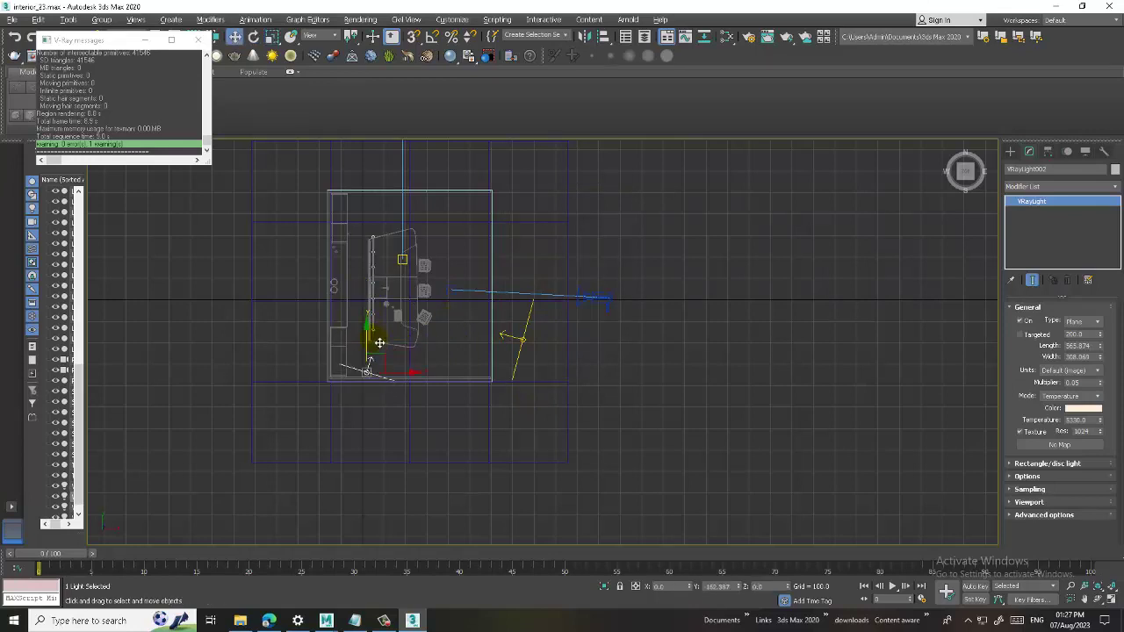
pyautogui.press('e')
pyautogui.moveTo(402, 388); pyautogui.dragTo(417, 378)
pyautogui.press('w')
pyautogui.hotkey('alt', 'w')
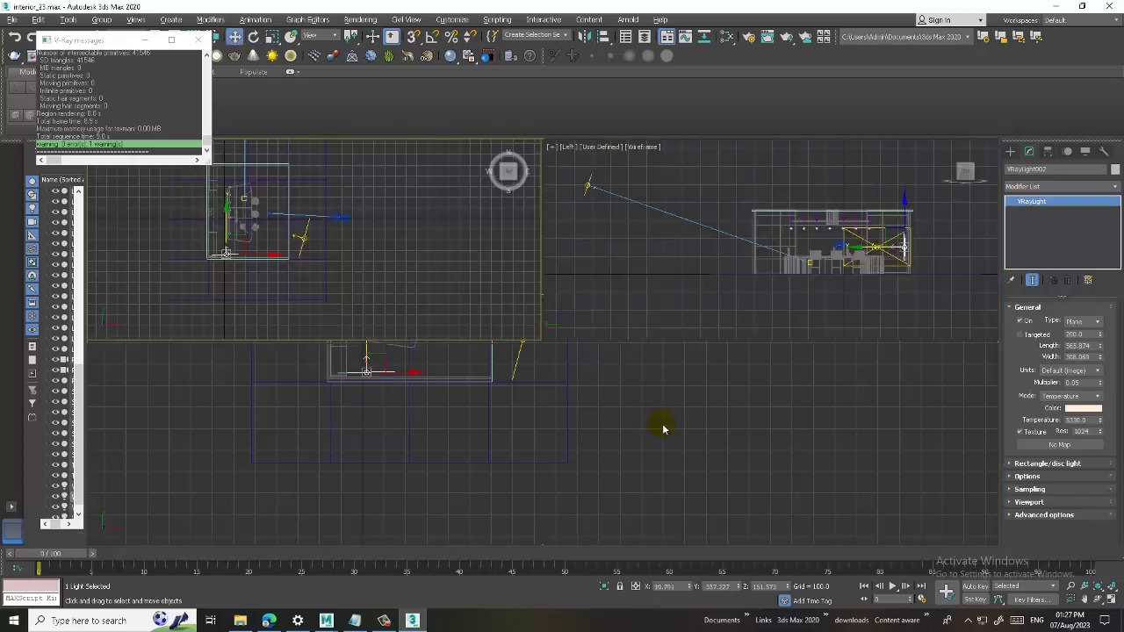
pyautogui.moveTo(390, 421)
pyautogui.keyDown('alt'); pyautogui.mouseDown(button='middle')
pyautogui.moveTo(376, 414)
pyautogui.moveTo(384, 406)
pyautogui.mouseUp(button='middle'); pyautogui.keyUp('alt')
pyautogui.hotkey('alt', 'w')
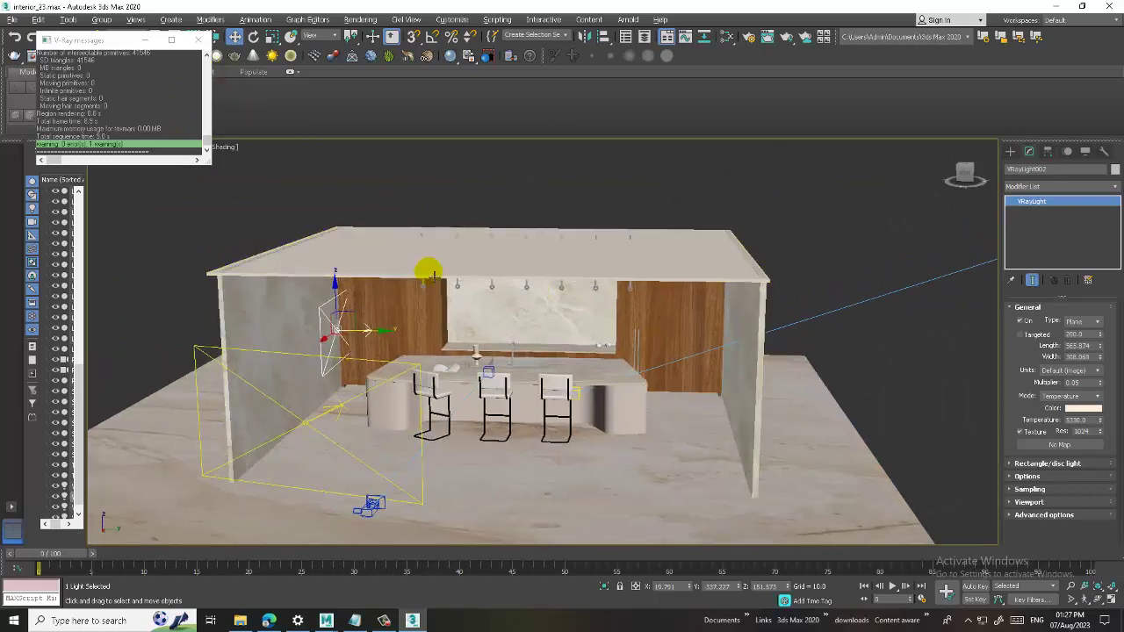
# Raise VRayLight002 on Z, nudge it left, and rotate it toward the kitchen island.
pyautogui.moveTo(432, 276)
pyautogui.keyDown('alt'); pyautogui.mouseDown(button='middle')
pyautogui.moveTo(383, 254)
pyautogui.moveTo(326, 284)
pyautogui.mouseUp(button='middle'); pyautogui.keyUp('alt')
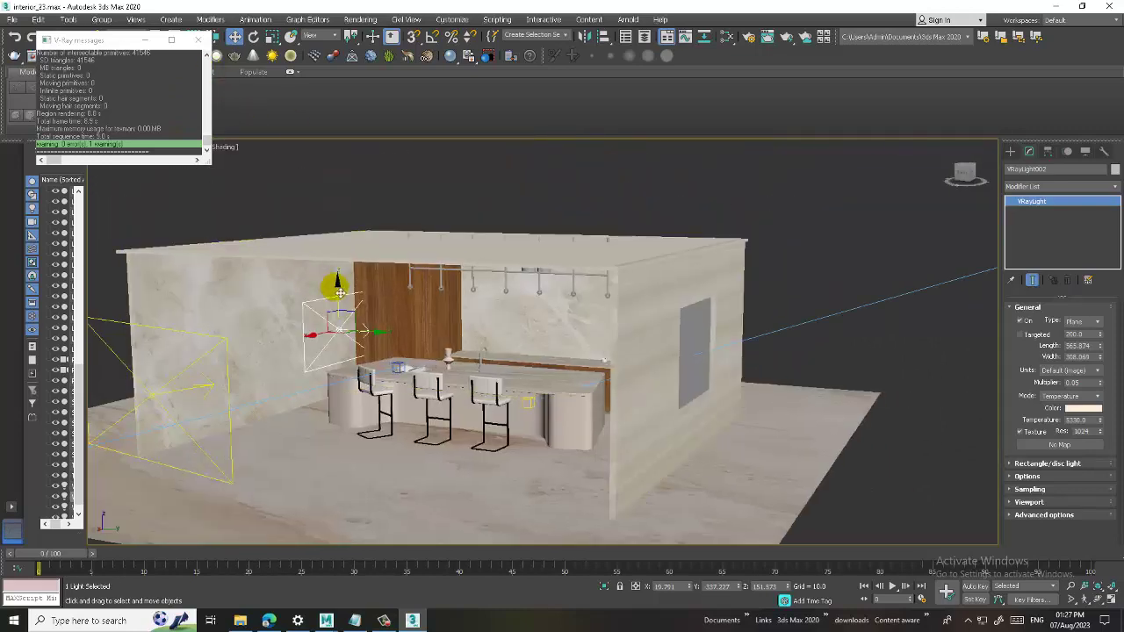
pyautogui.moveTo(339, 292); pyautogui.dragTo(343, 264)
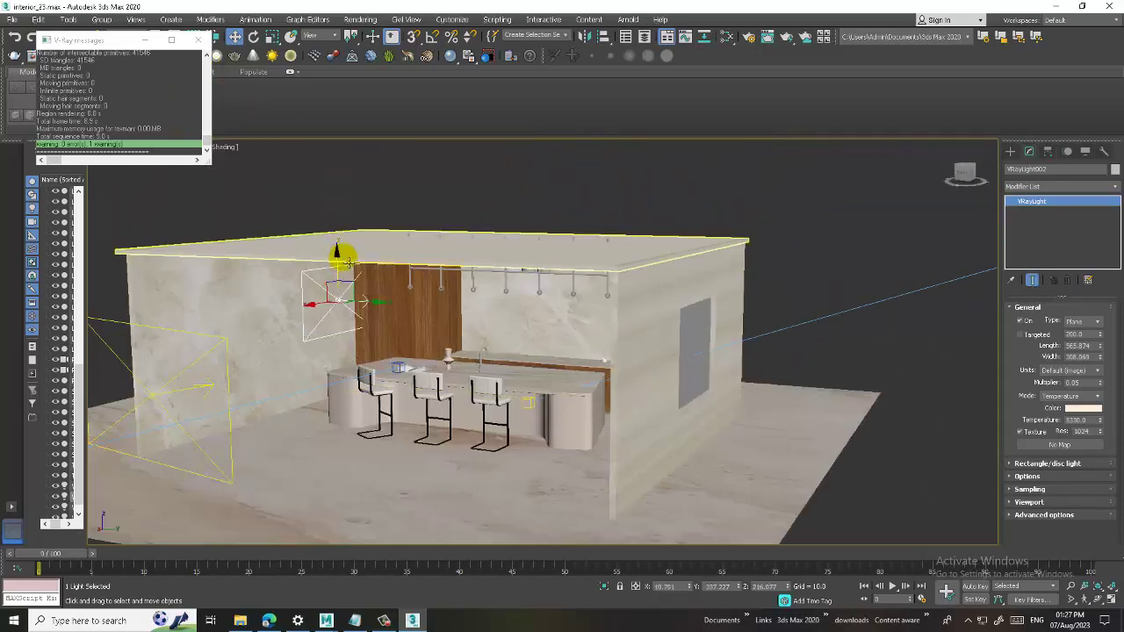
pyautogui.hotkey('ctrl', 'l')
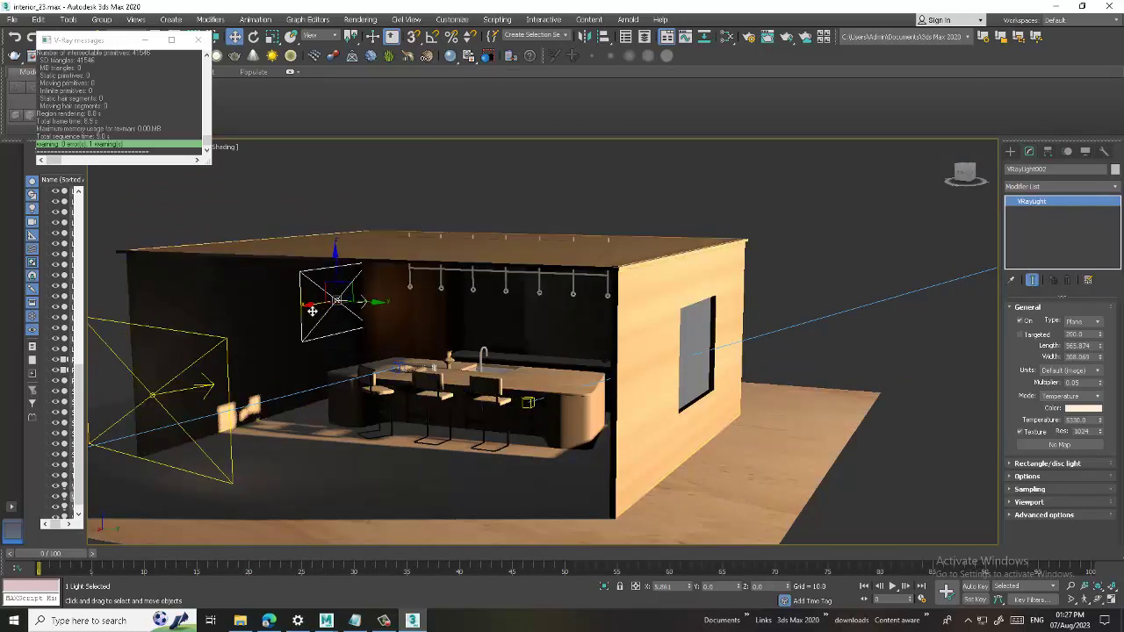
pyautogui.moveTo(315, 319); pyautogui.dragTo(304, 322)
pyautogui.keyDown('alt'); pyautogui.moveTo(303, 322); pyautogui.dragTo(327, 290, button='middle'); pyautogui.keyUp('alt')
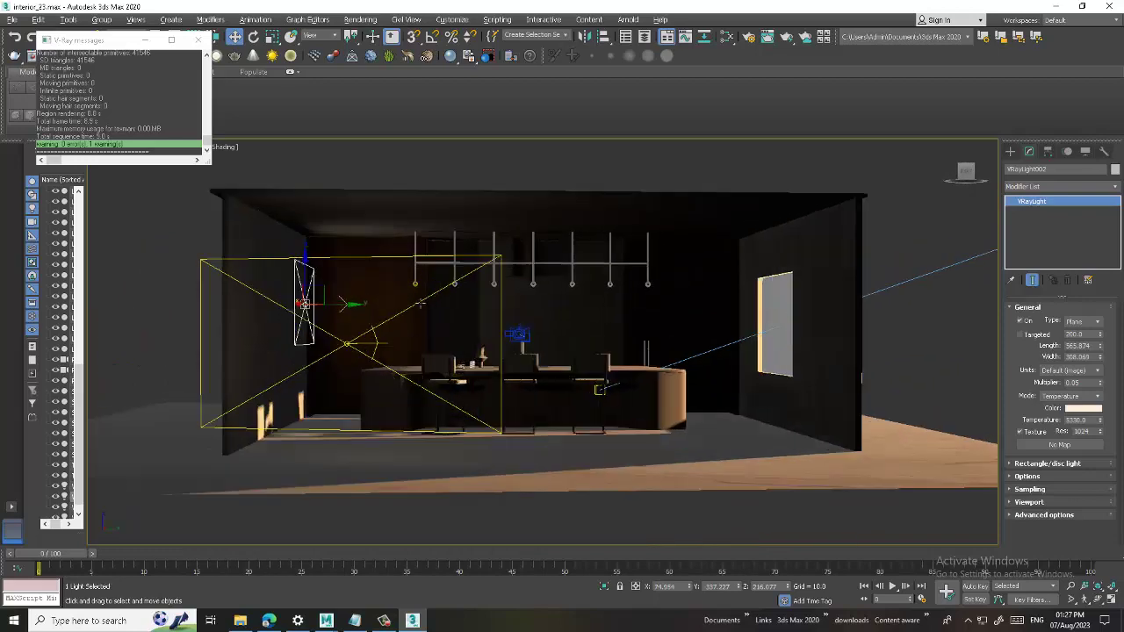
pyautogui.scroll(2, 328, 290)
pyautogui.press('e')
pyautogui.moveTo(328, 290)
pyautogui.mouseDown()
pyautogui.moveTo(316, 275)
pyautogui.moveTo(336, 288)
pyautogui.mouseUp()
pyautogui.press('w')
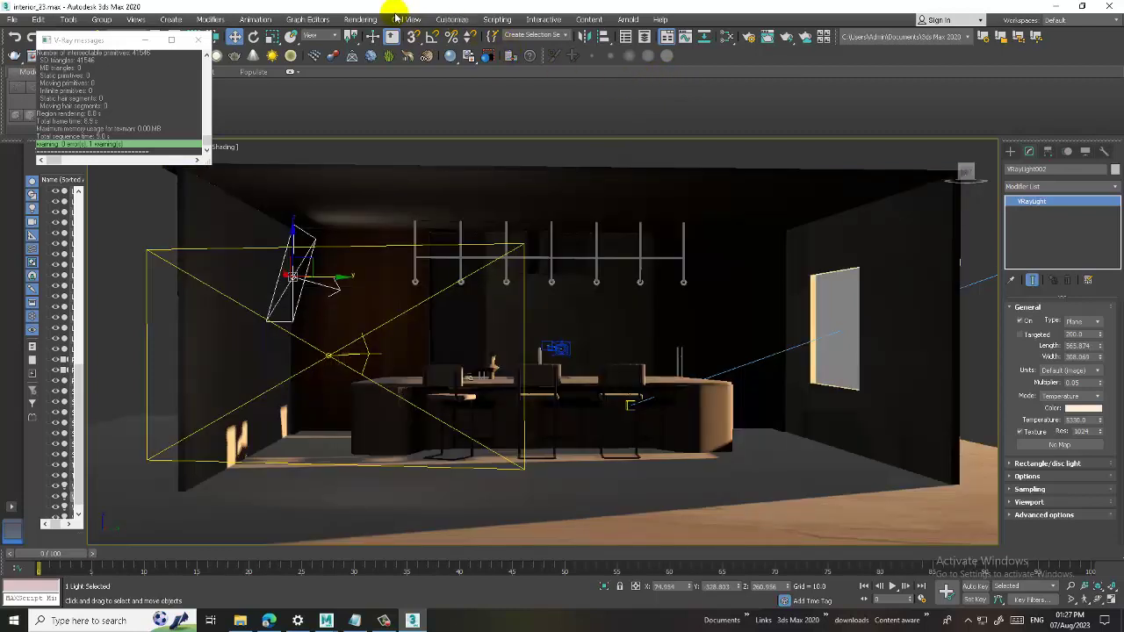
# Open the Render Setup window, move it aside, then close it.
pyautogui.click(361, 20)
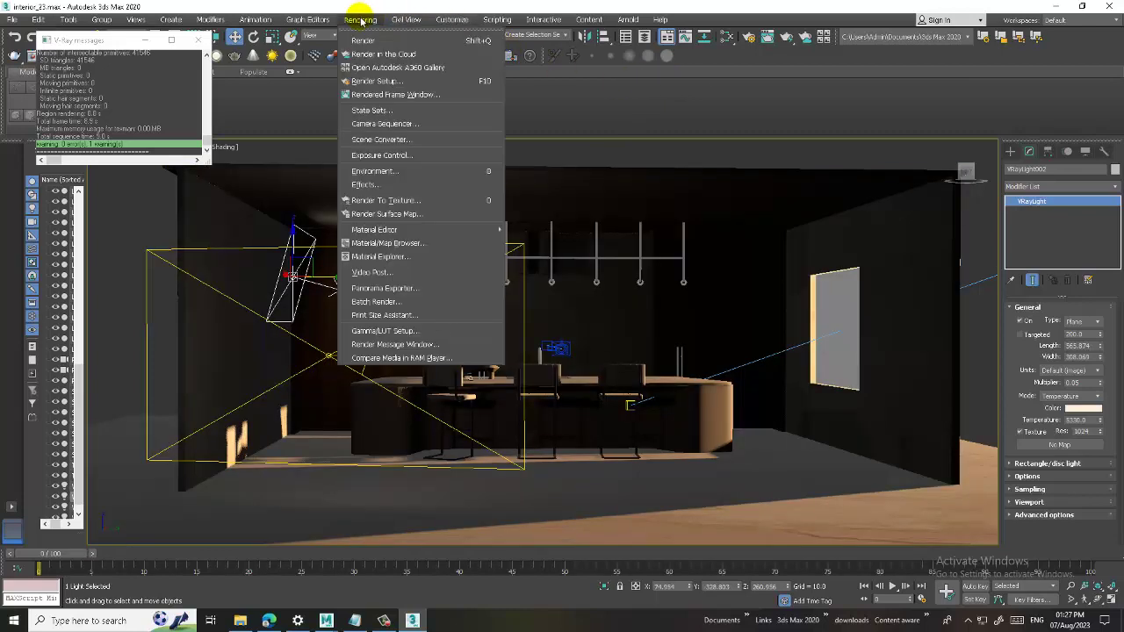
pyautogui.click(413, 82)
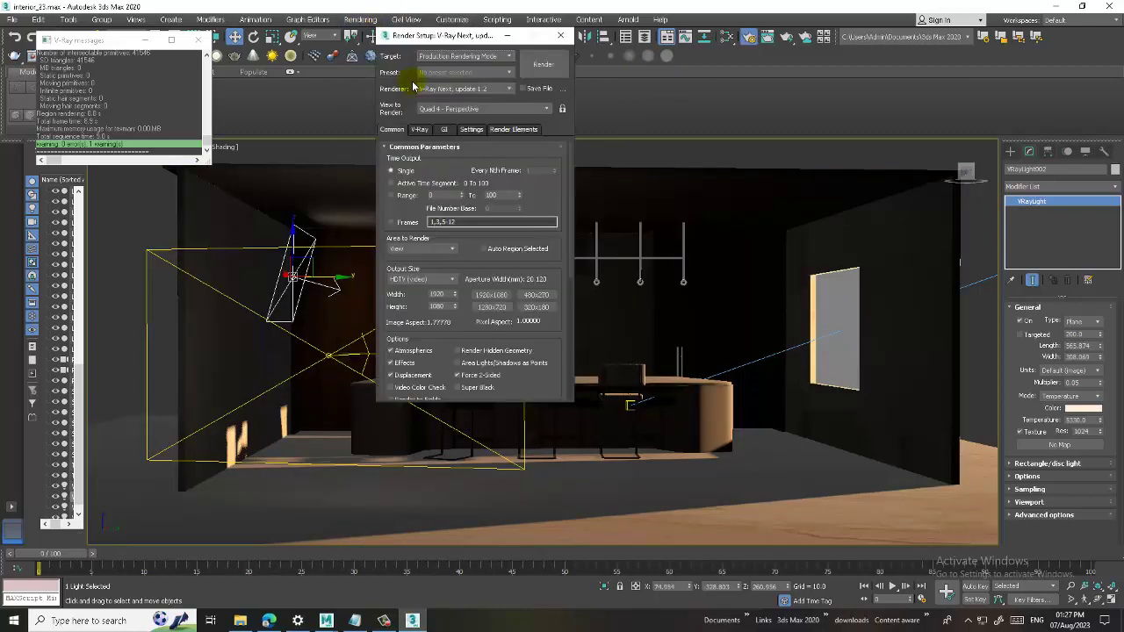
pyautogui.moveTo(439, 36); pyautogui.dragTo(766, 139)
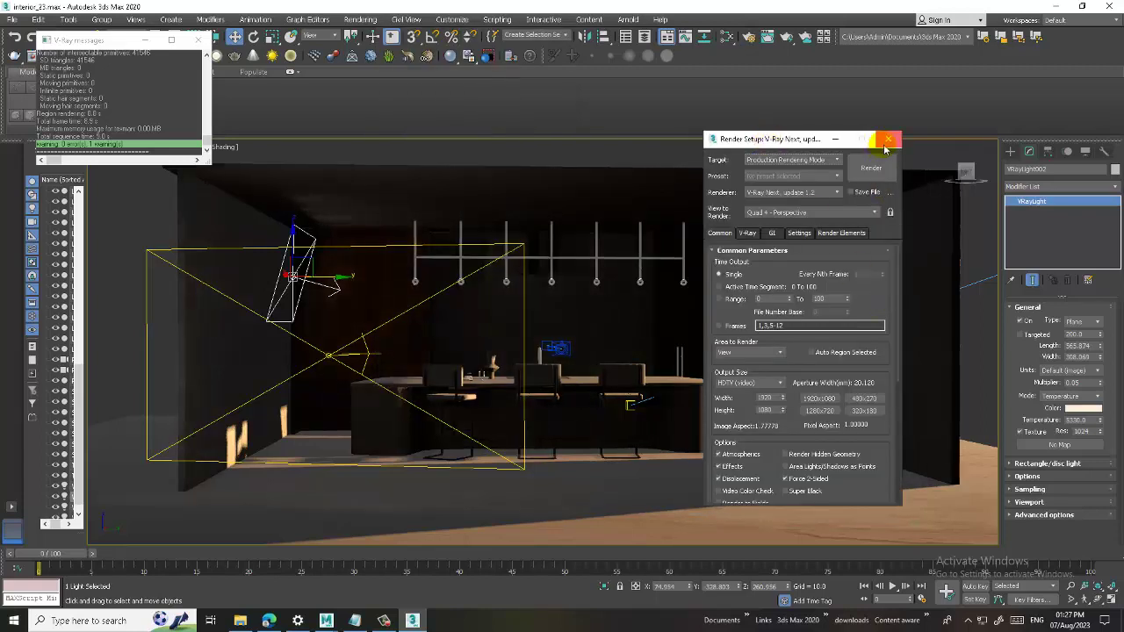
pyautogui.click(887, 141)
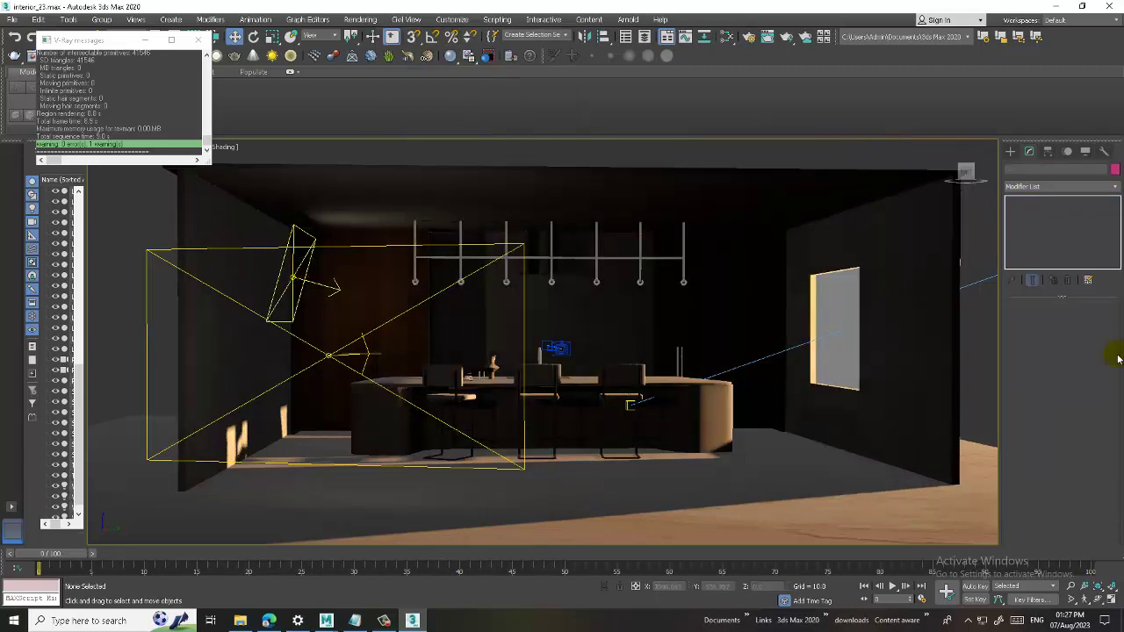
# Turn off Cast shadows on VRayLight002 and render the kitchen view in V-Ray.
pyautogui.click(295, 281)
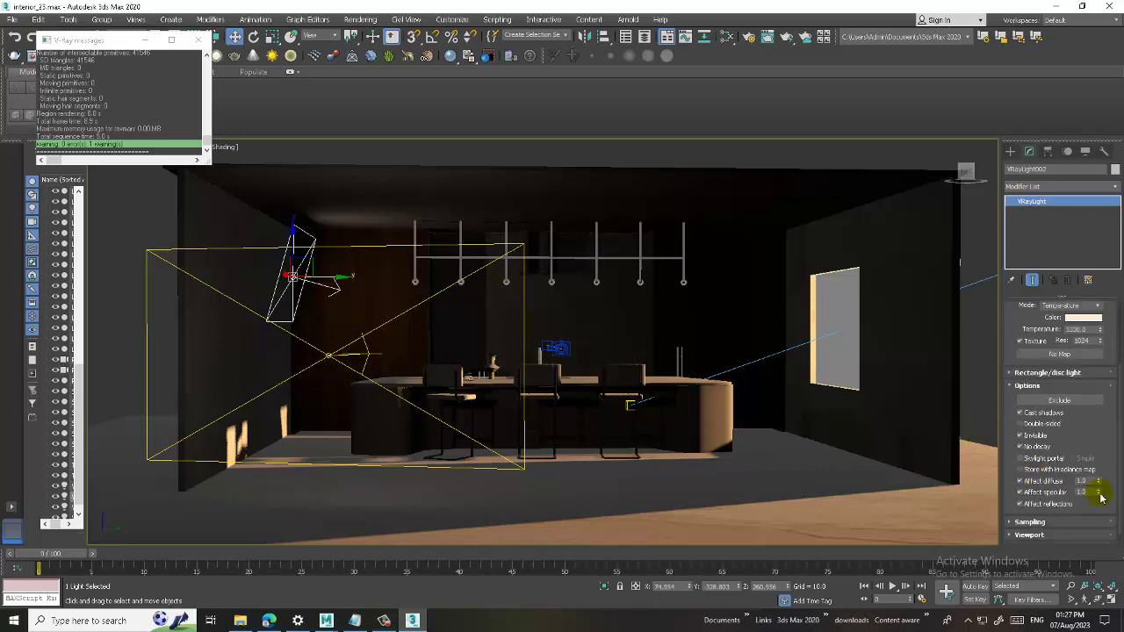
pyautogui.click(1019, 413)
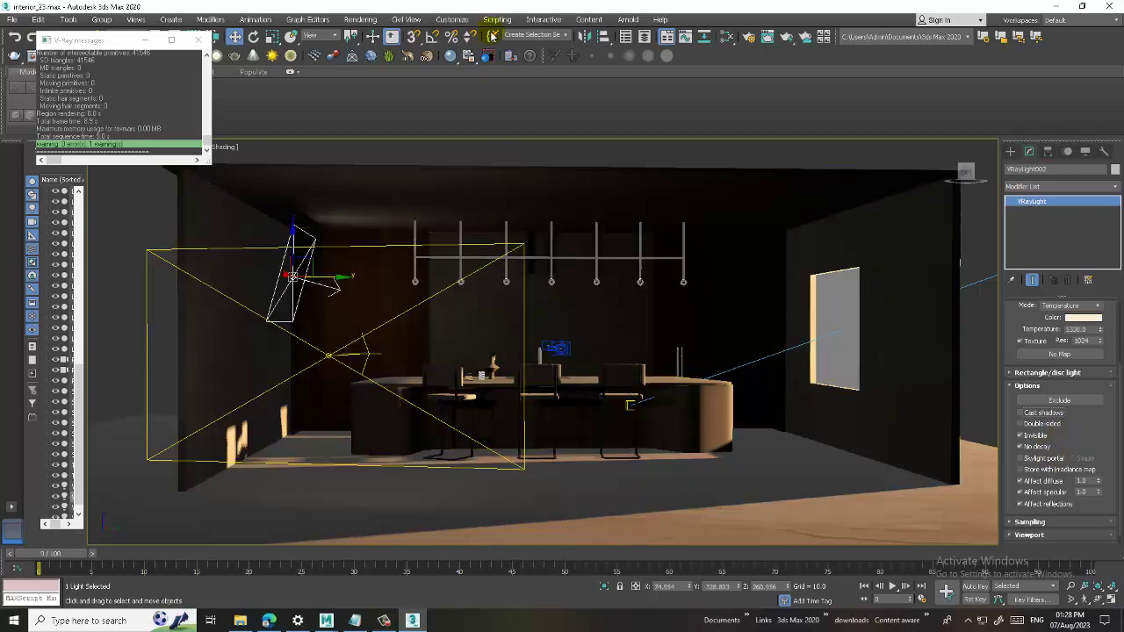
pyautogui.click(360, 19)
pyautogui.click(363, 41)
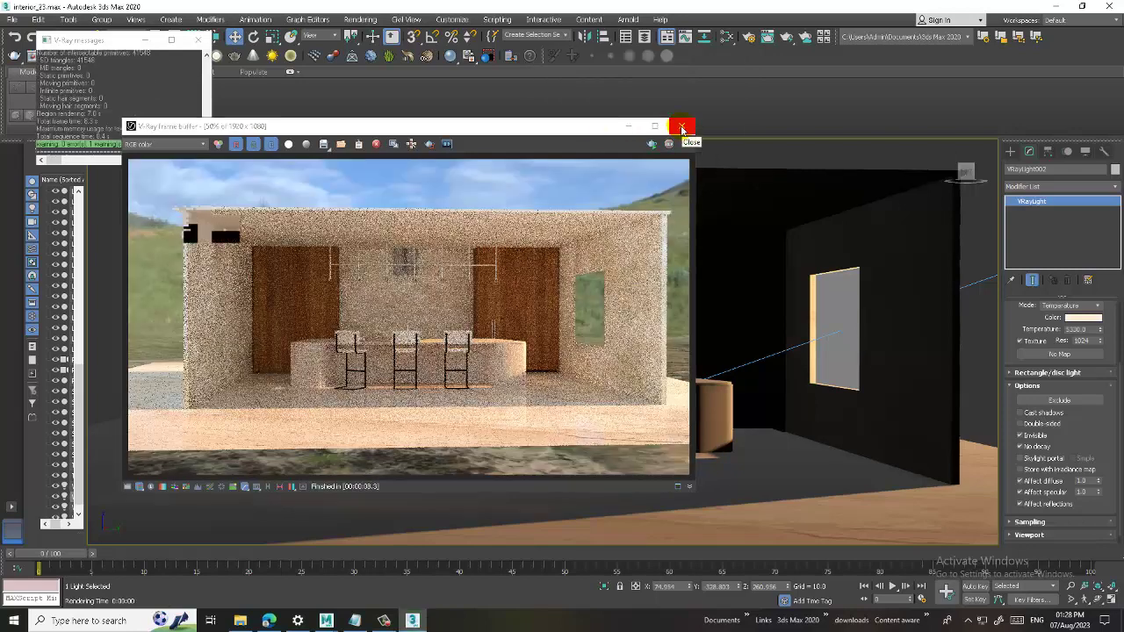
# Close the frame buffer and raise the second plane light's temperature to 6285.4.
pyautogui.click(681, 128)
pyautogui.scroll(2, 1089, 420)
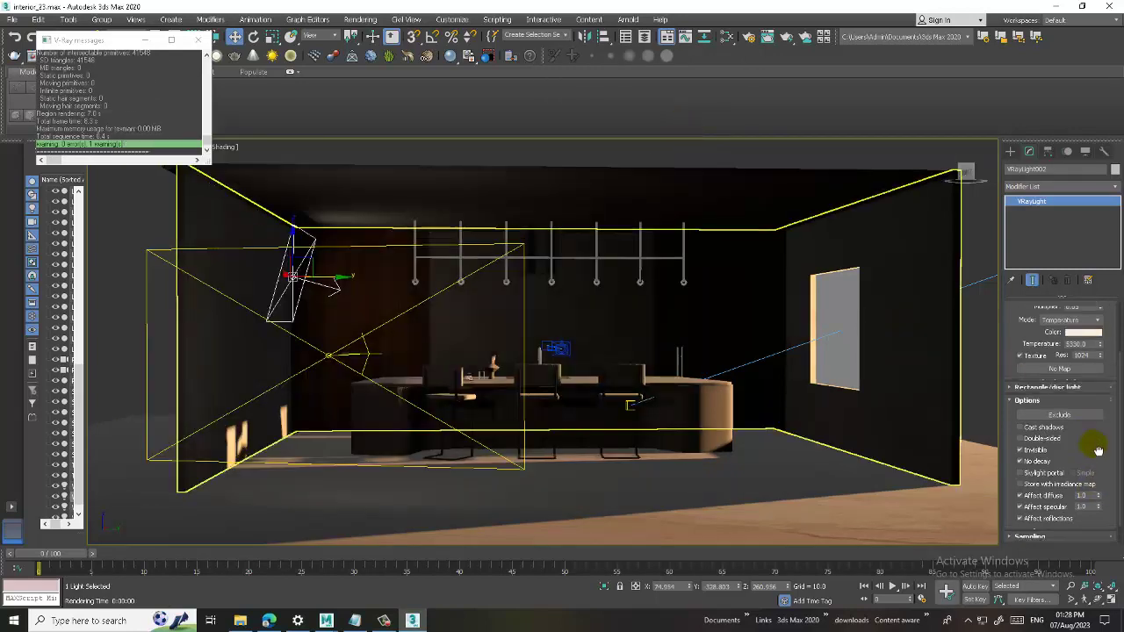
pyautogui.scroll(2, 1093, 422)
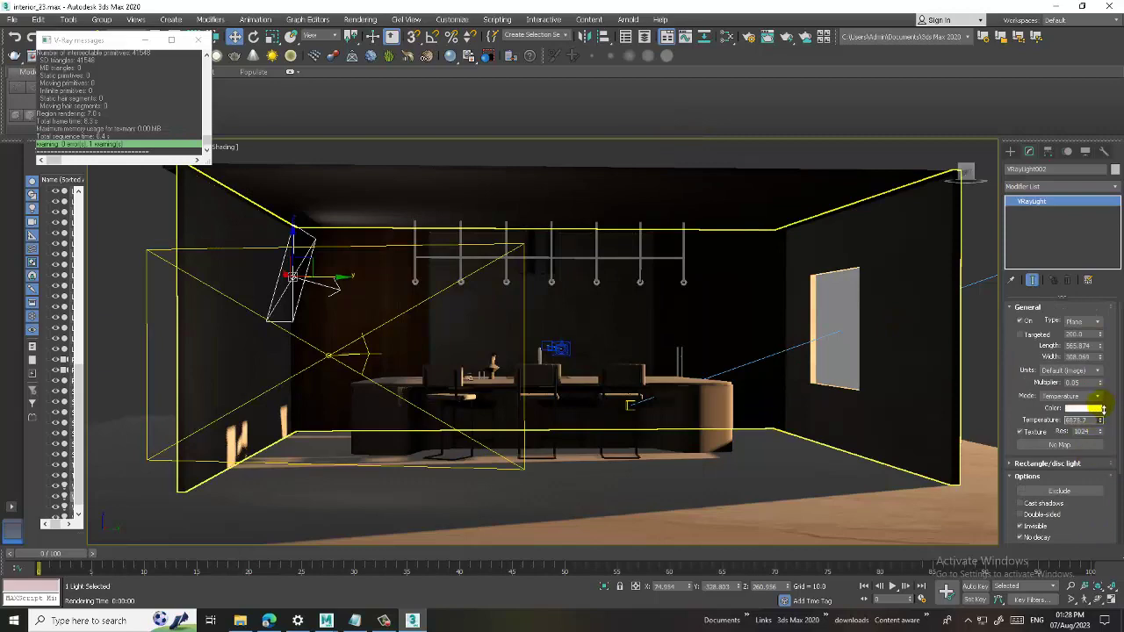
pyautogui.moveTo(1105, 413); pyautogui.dragTo(1105, 406)
pyautogui.scroll(4, 538, 429)
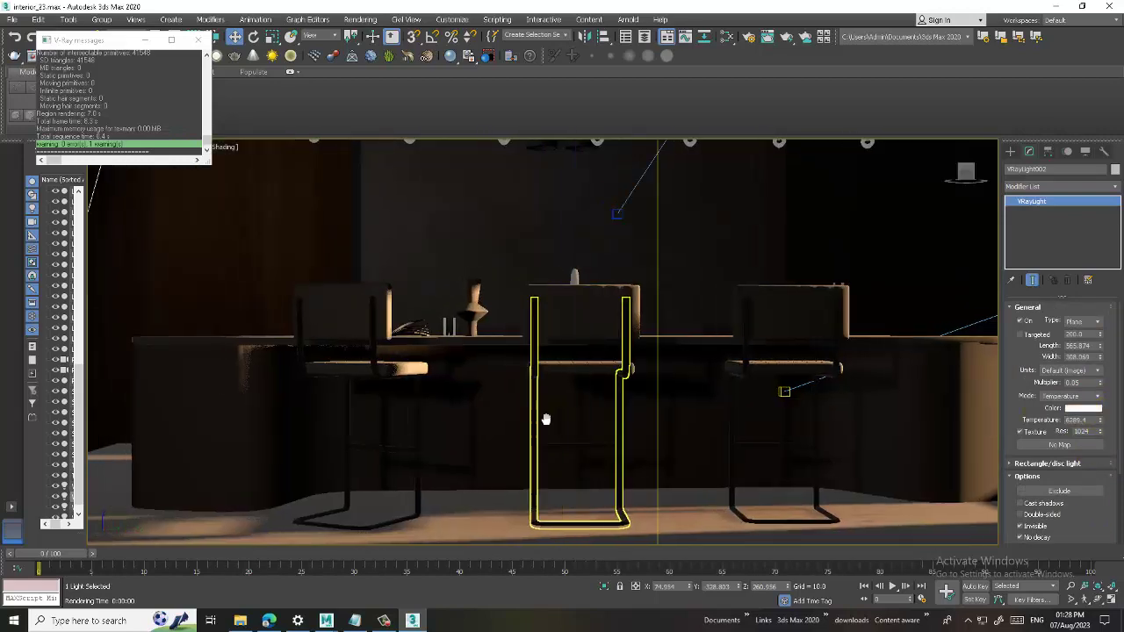
# Dismiss the V-Ray messages and light the viewport with scene lights, viewing the island at an angle.
pyautogui.click(154, 162)
pyautogui.click(197, 41)
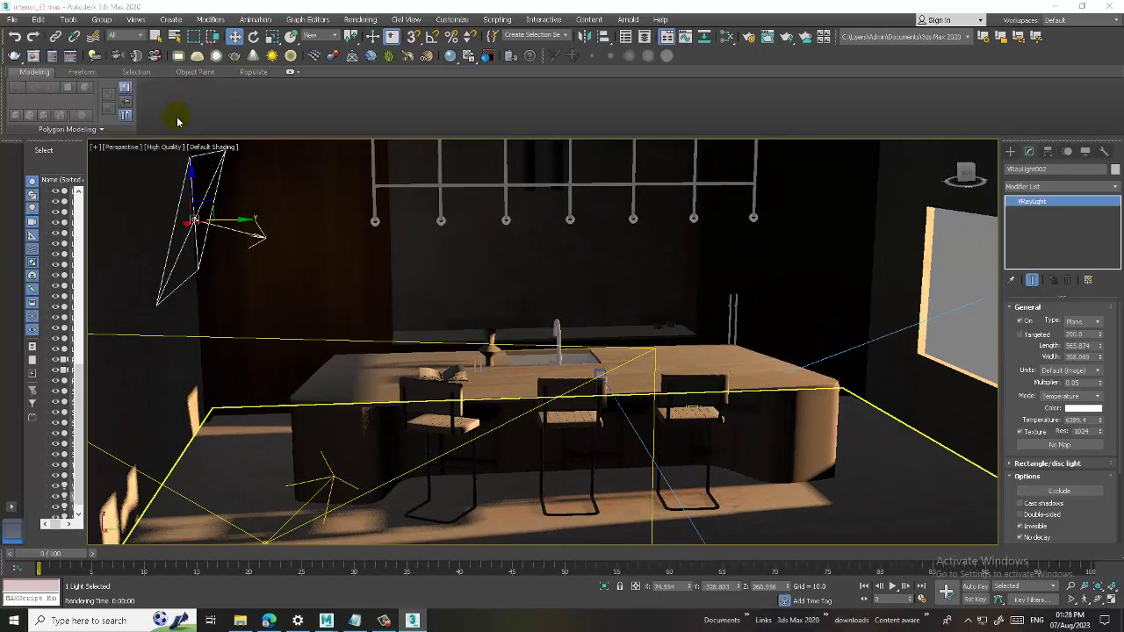
pyautogui.click(217, 147)
pyautogui.click(295, 249)
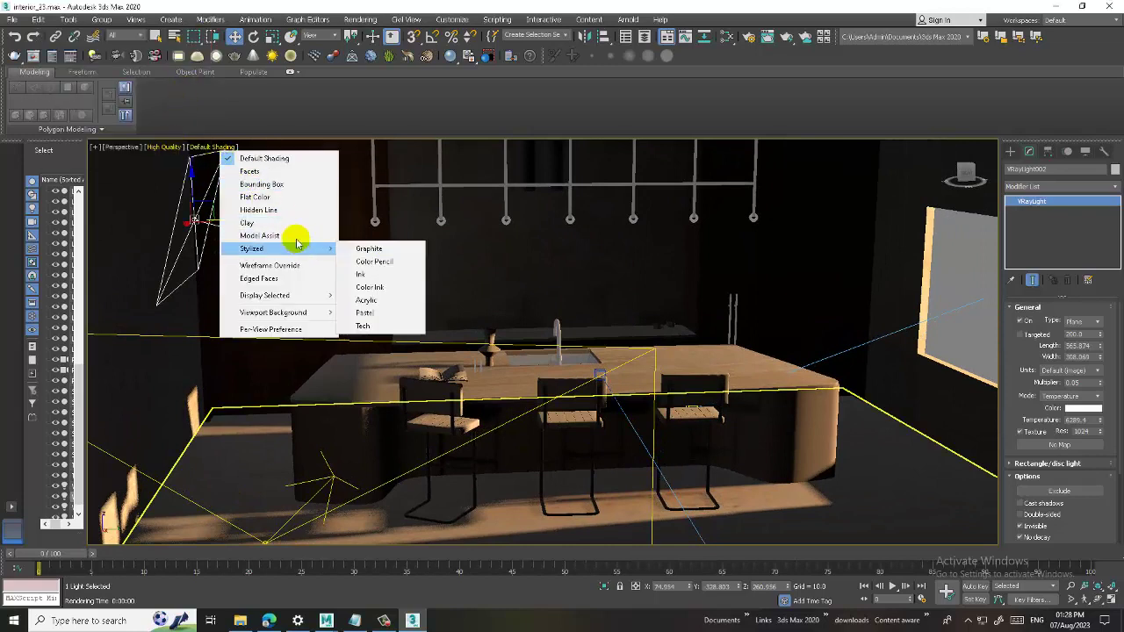
pyautogui.click(160, 147)
pyautogui.moveTo(263, 257)
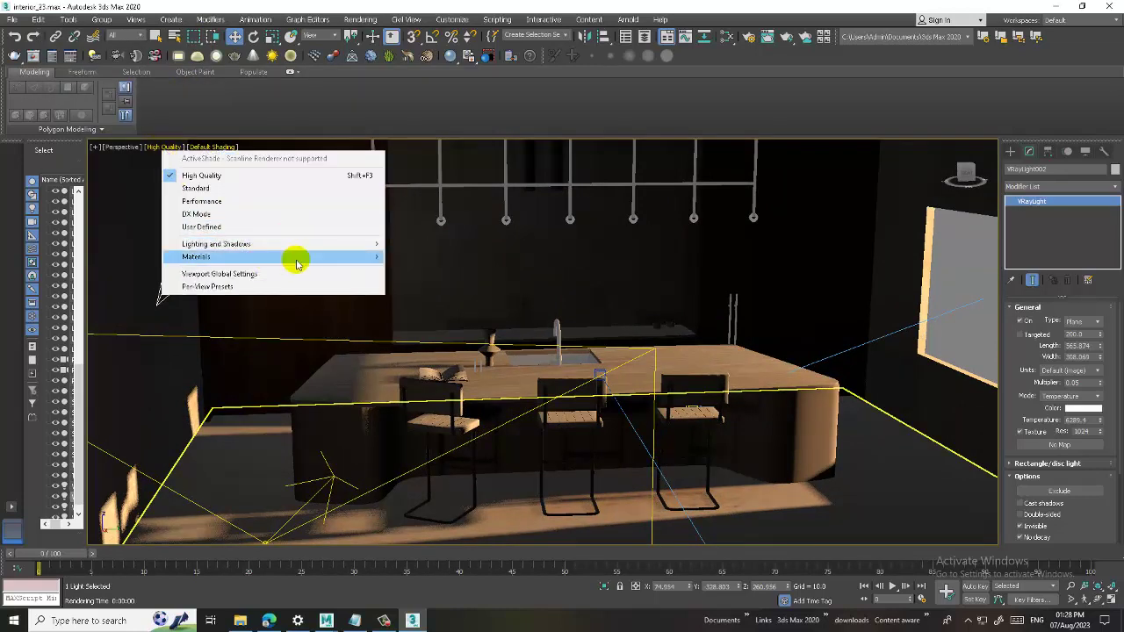
pyautogui.moveTo(216, 244)
pyautogui.click(435, 247)
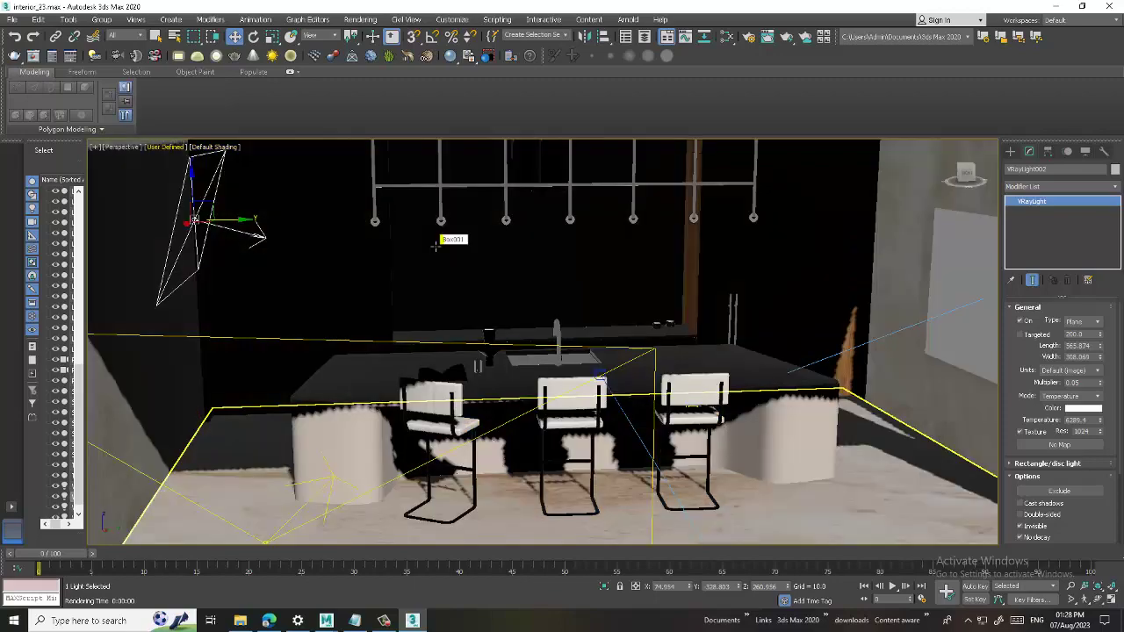
pyautogui.keyDown('alt'); pyautogui.moveTo(560, 384); pyautogui.dragTo(575, 373, button='middle'); pyautogui.keyUp('alt')
pyautogui.scroll(5, 585, 361)
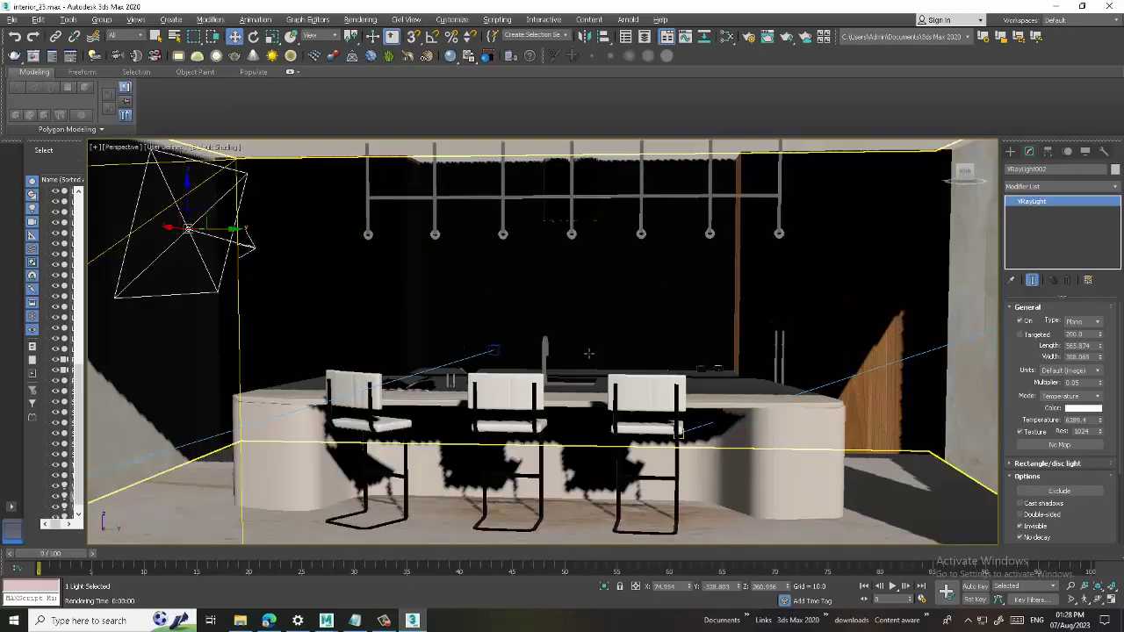
pyautogui.moveTo(583, 372)
pyautogui.keyDown('alt'); pyautogui.mouseDown(button='middle')
pyautogui.moveTo(638, 376)
pyautogui.moveTo(152, 158)
pyautogui.mouseUp(button='middle'); pyautogui.keyUp('alt')
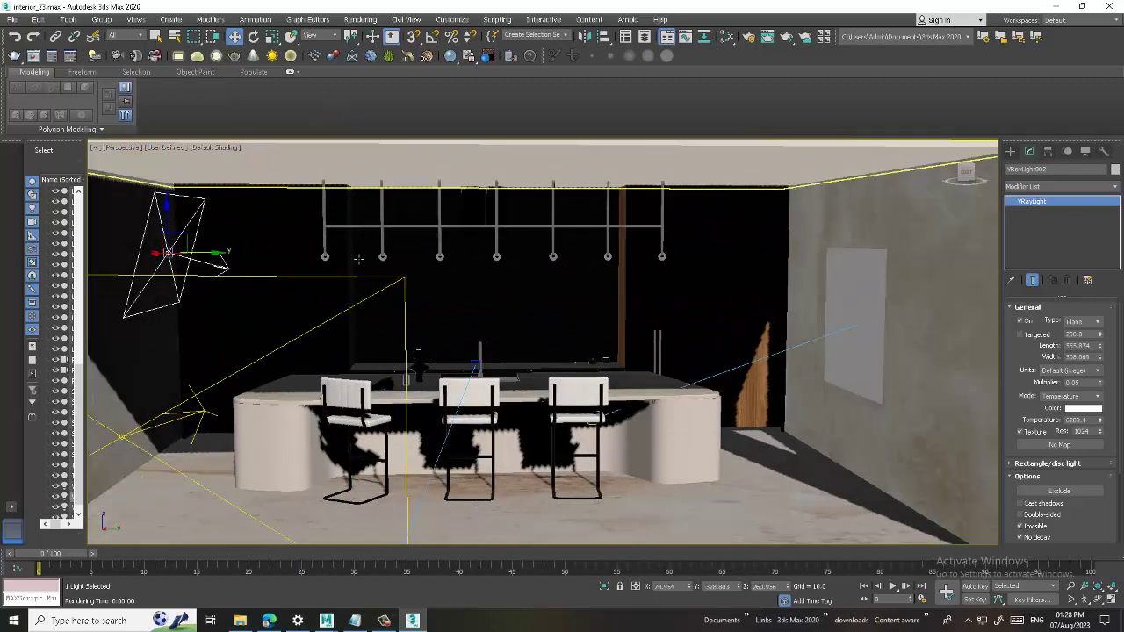
# Choose VRayPhysicalCamera from the V-Ray camera family in the Create panel.
pyautogui.click(1010, 151)
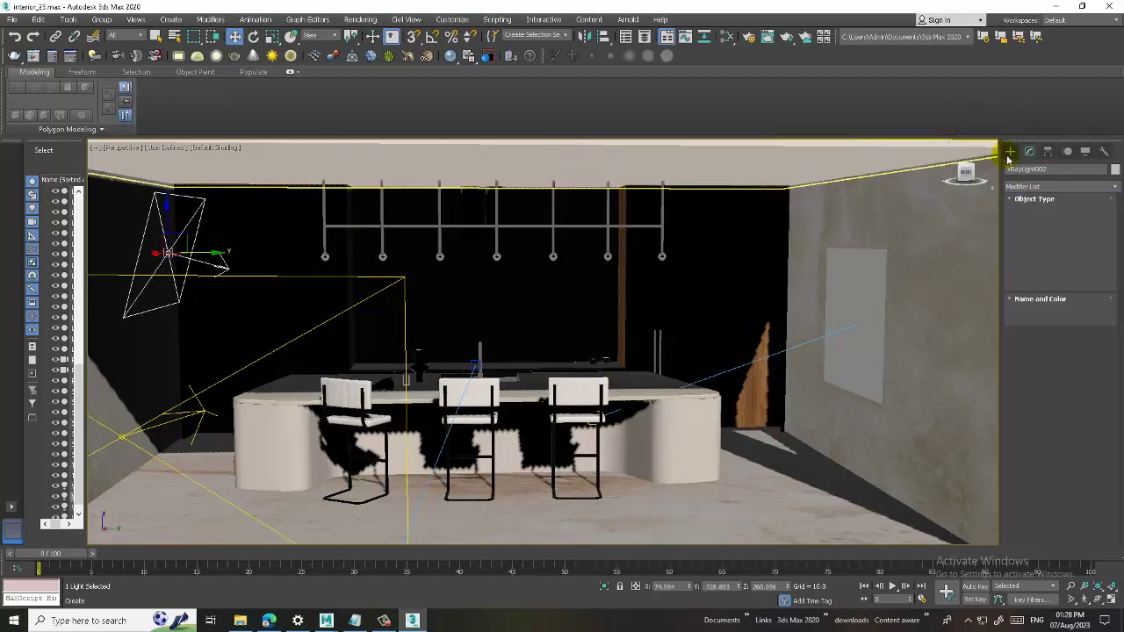
pyautogui.click(1048, 168)
pyautogui.click(1058, 184)
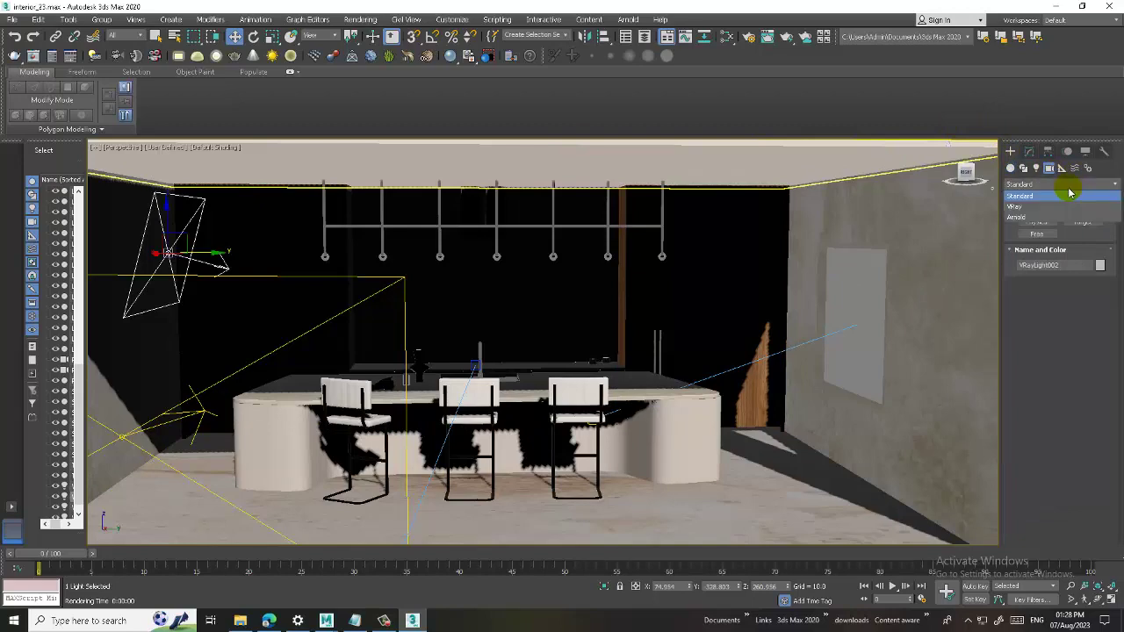
pyautogui.click(1059, 209)
pyautogui.click(1094, 225)
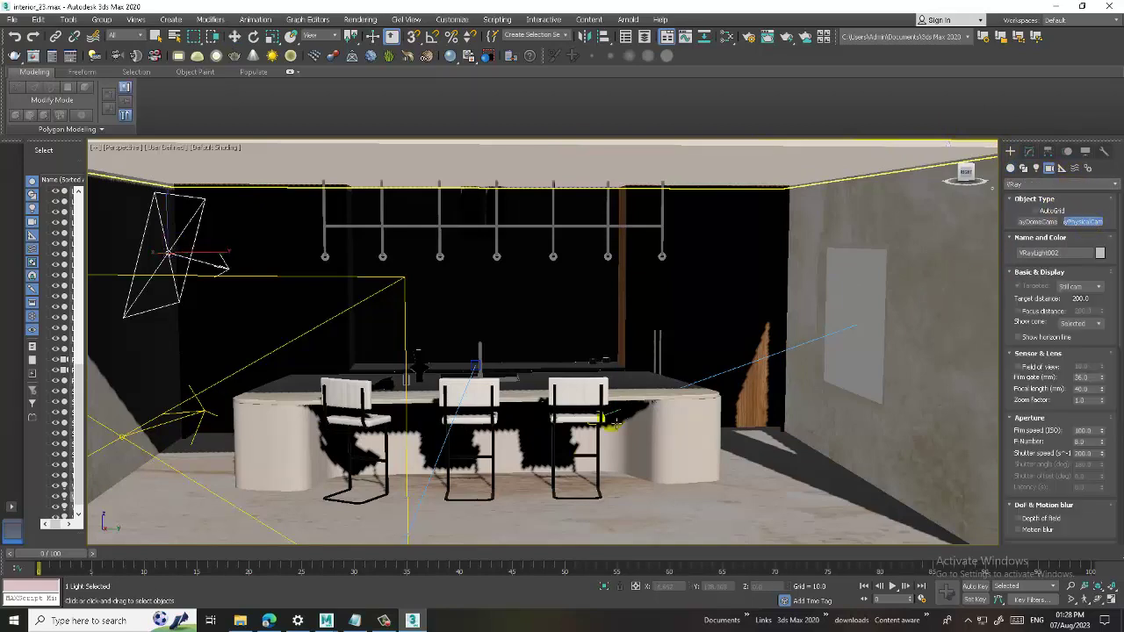
# Turn the side viewport into a maximized Front view framing the room for the camera.
pyautogui.scroll(-5, 571, 422)
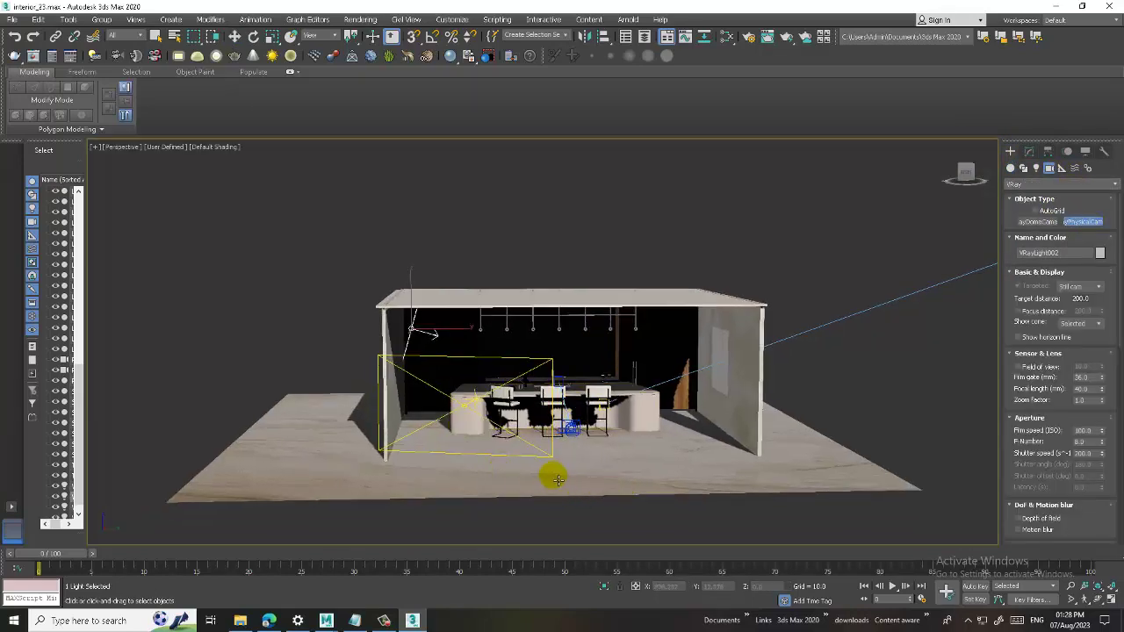
pyautogui.hotkey('alt', 'w')
pyautogui.moveTo(801, 302); pyautogui.dragTo(742, 296, button='middle')
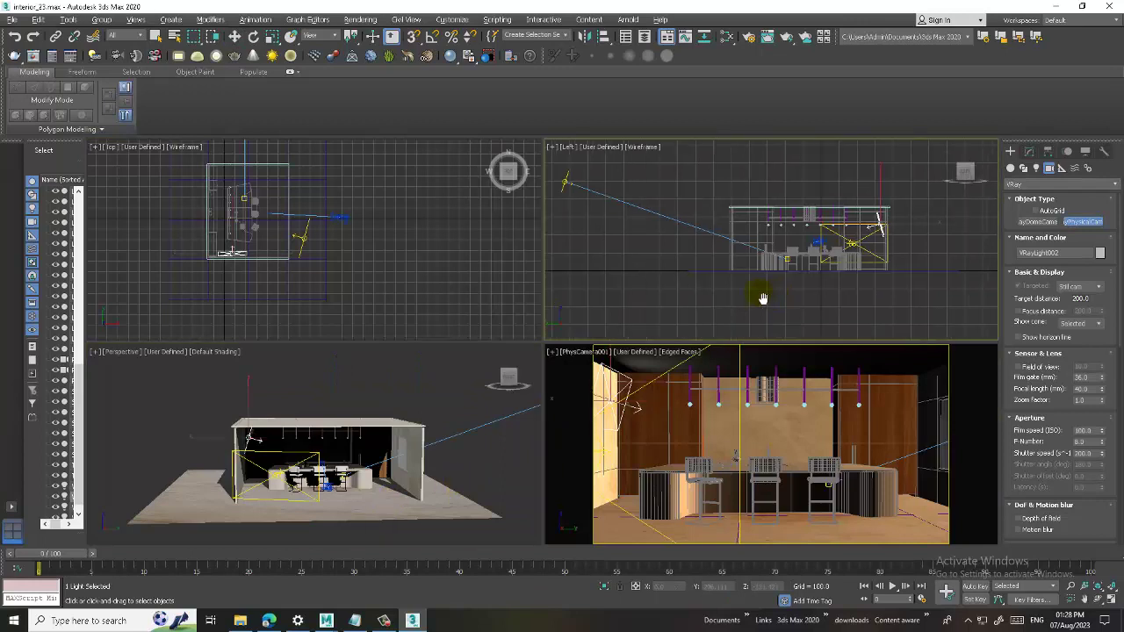
pyautogui.moveTo(880, 287); pyautogui.dragTo(816, 286, button='middle')
pyautogui.press('f')
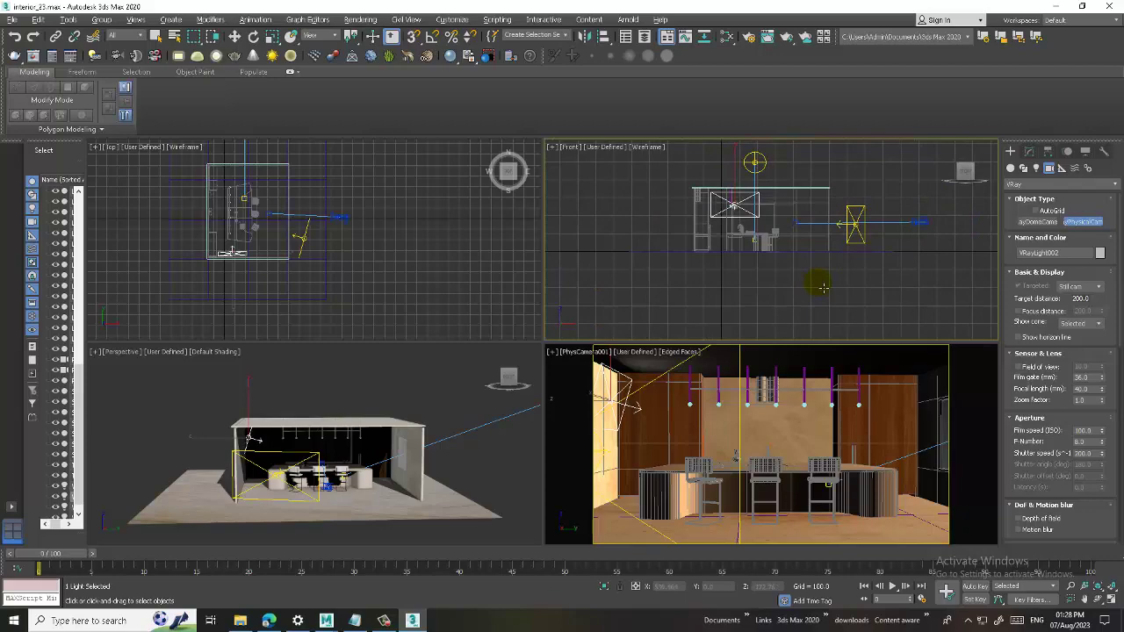
pyautogui.moveTo(822, 287); pyautogui.dragTo(841, 281, button='middle')
pyautogui.hotkey('alt', 'w')
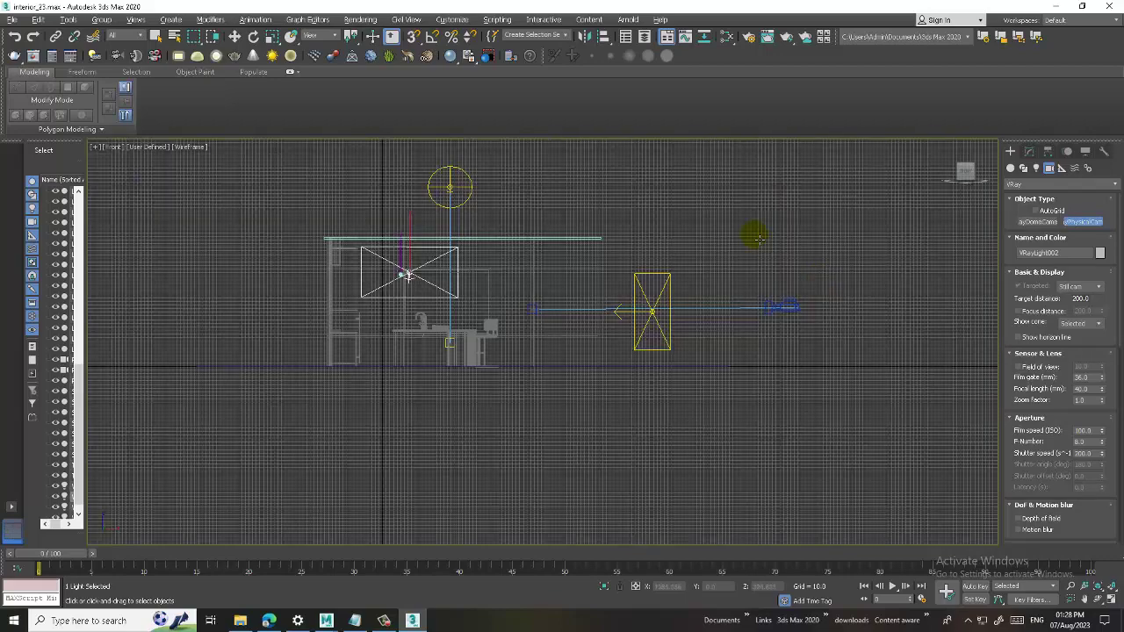
pyautogui.moveTo(753, 236); pyautogui.dragTo(832, 274, button='middle')
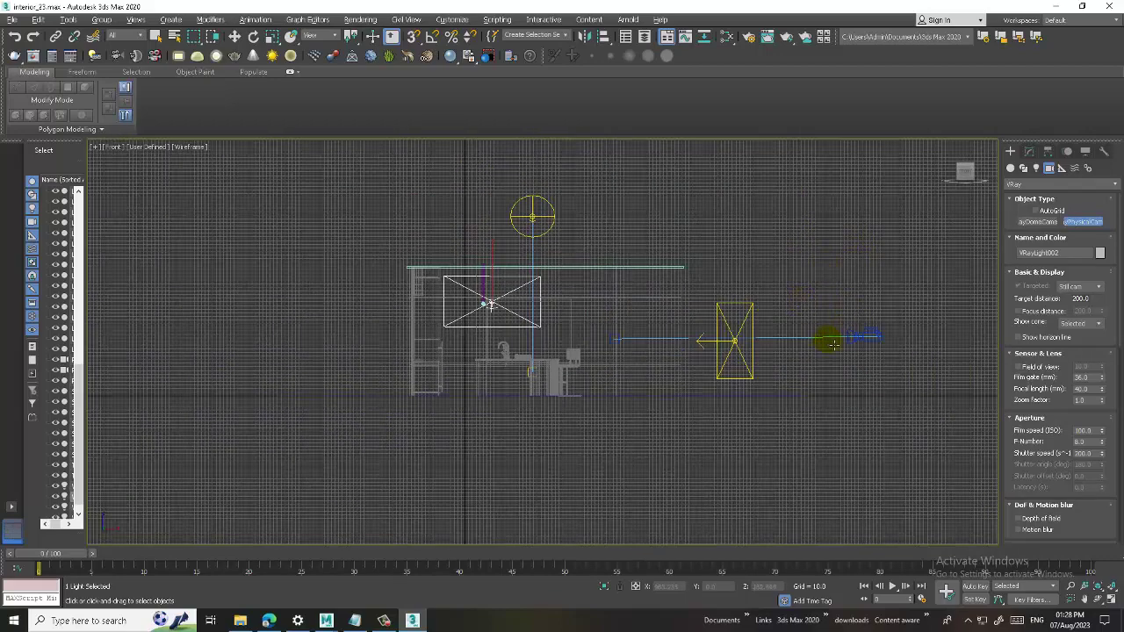
# Drag out VRayCam001 in the Front view aimed at the island, then orbit the perspective closer.
pyautogui.moveTo(862, 340); pyautogui.dragTo(615, 339)
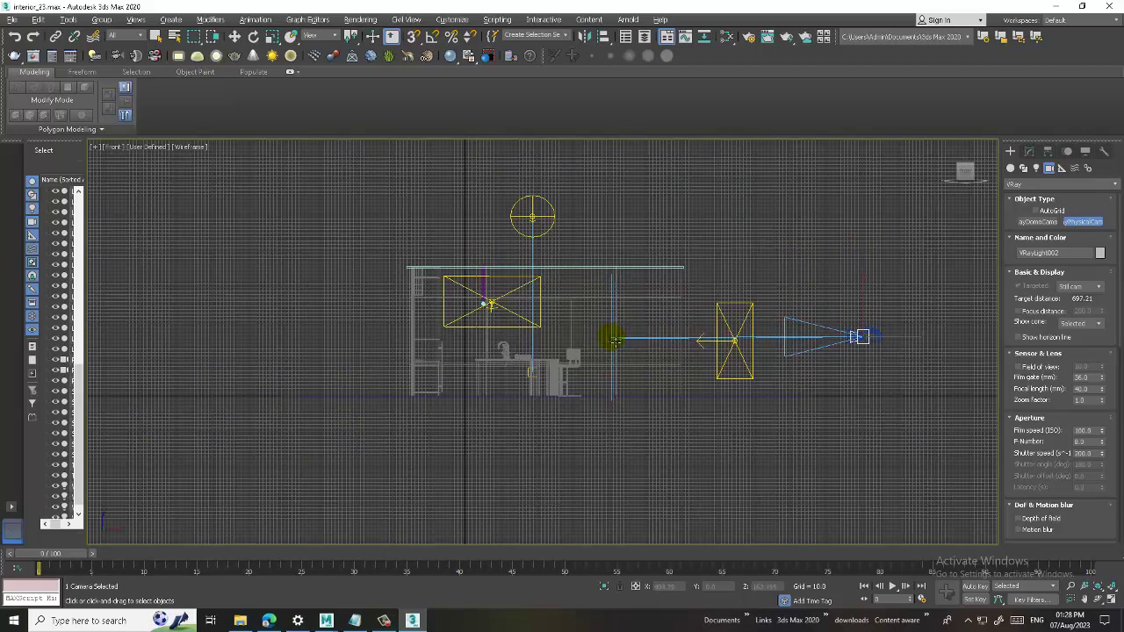
pyautogui.rightClick(615, 339)
pyautogui.hotkey('alt', 'w')
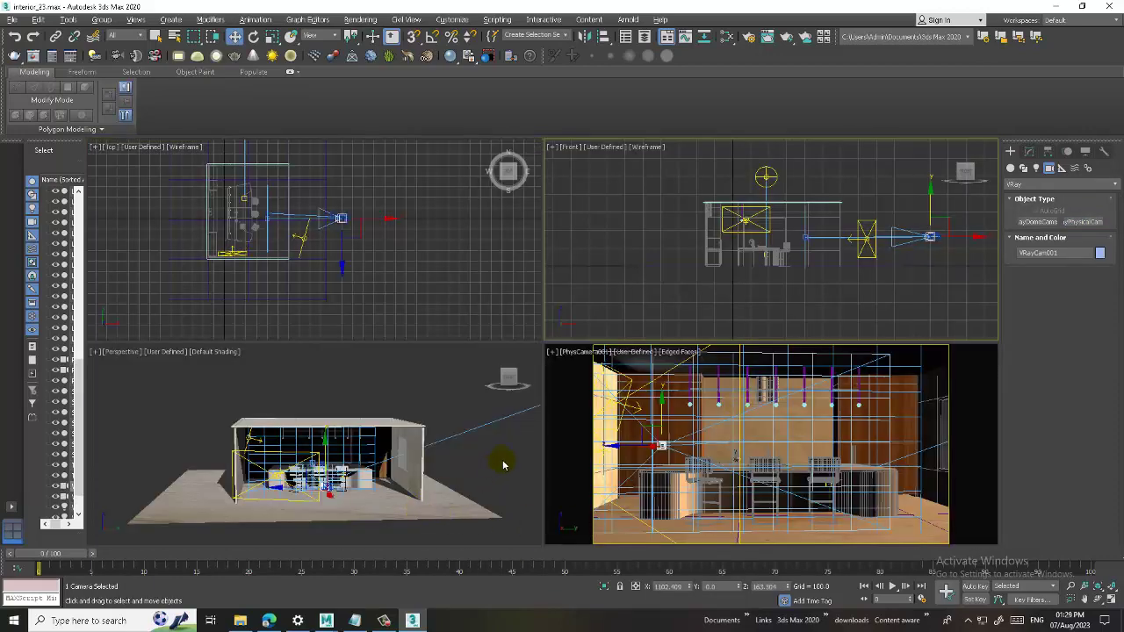
pyautogui.middleClick(486, 466)
pyautogui.hotkey('alt', 'w')
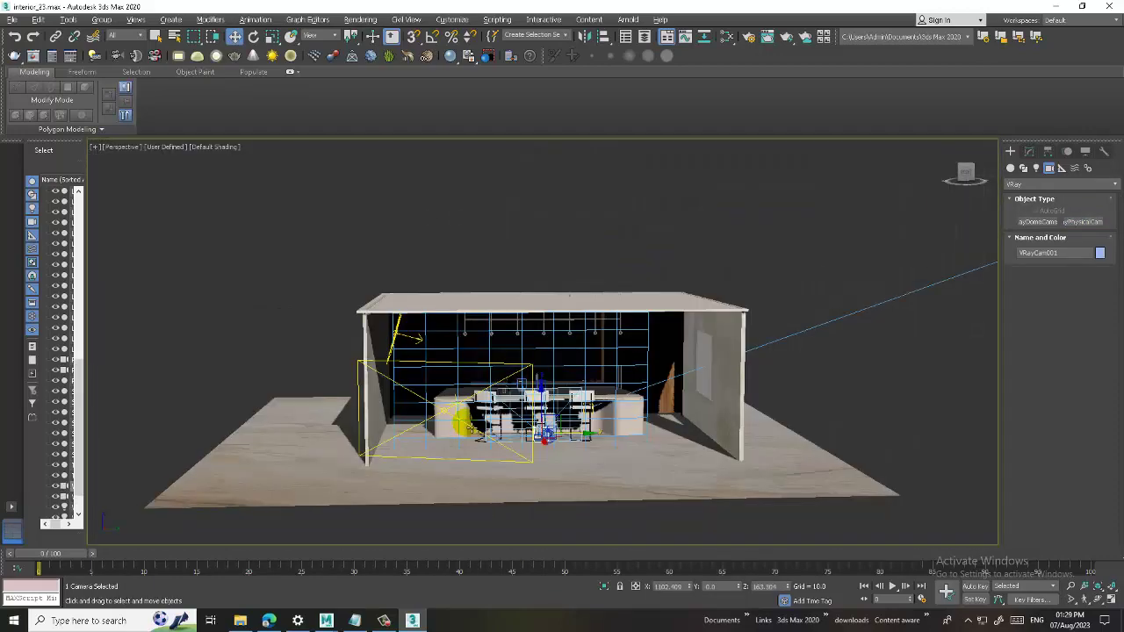
pyautogui.moveTo(487, 466)
pyautogui.keyDown('alt'); pyautogui.mouseDown(button='middle')
pyautogui.moveTo(486, 438)
pyautogui.moveTo(159, 230)
pyautogui.mouseUp(button='middle'); pyautogui.keyUp('alt')
pyautogui.rightClick(159, 230)
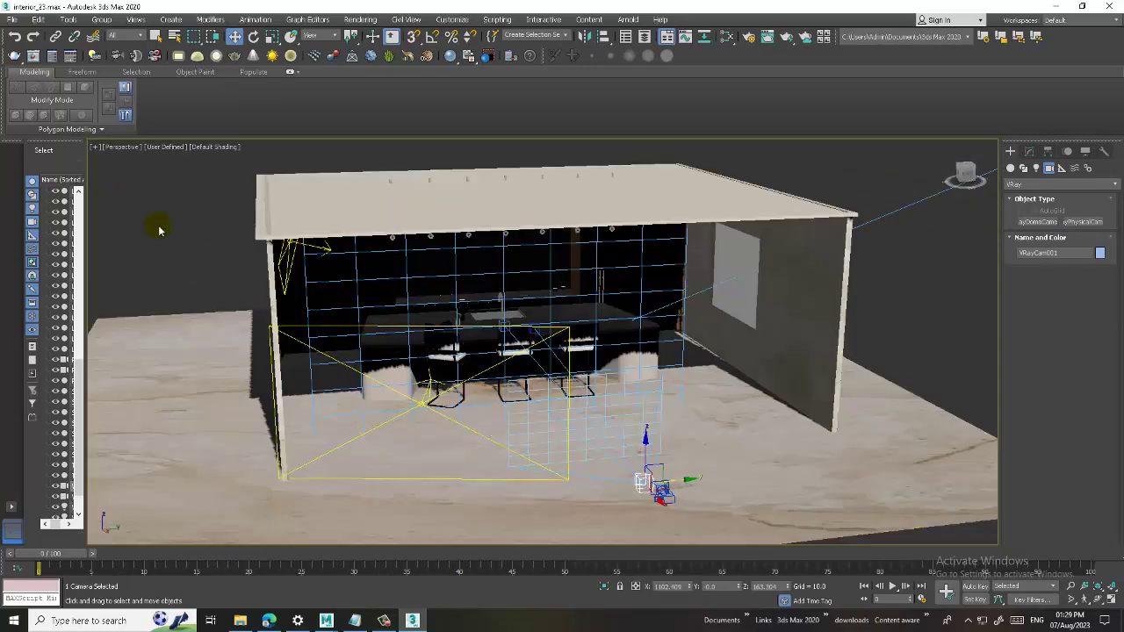
pyautogui.click(383, 620)
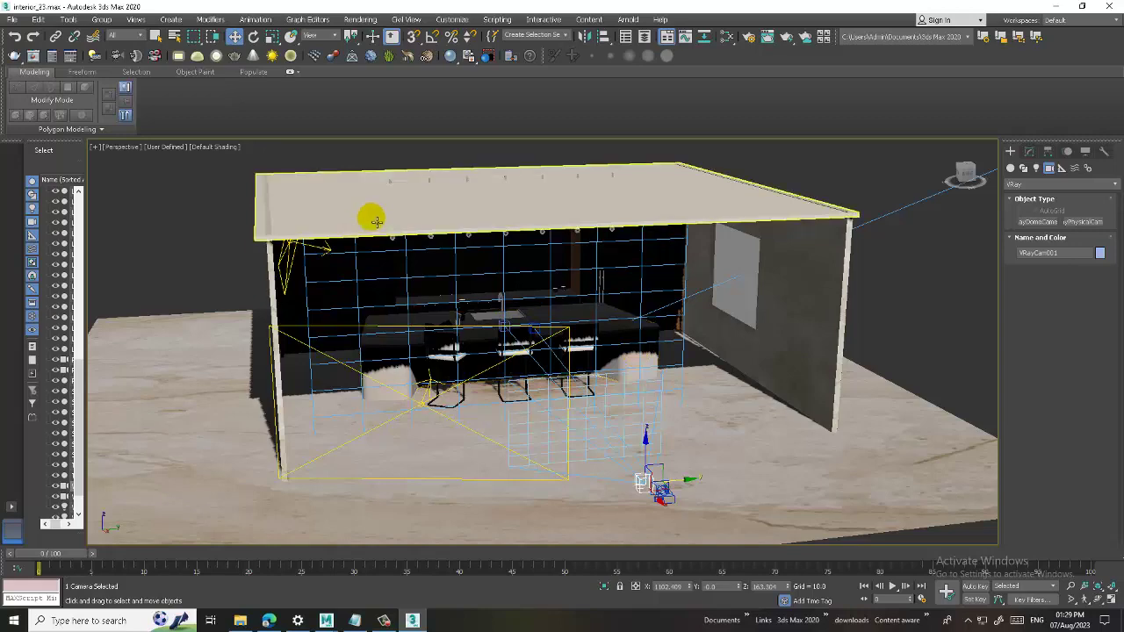
# View through VRayCam001 with safe frames, open its Modify parameters, and start a V-Ray render.
pyautogui.press('c')
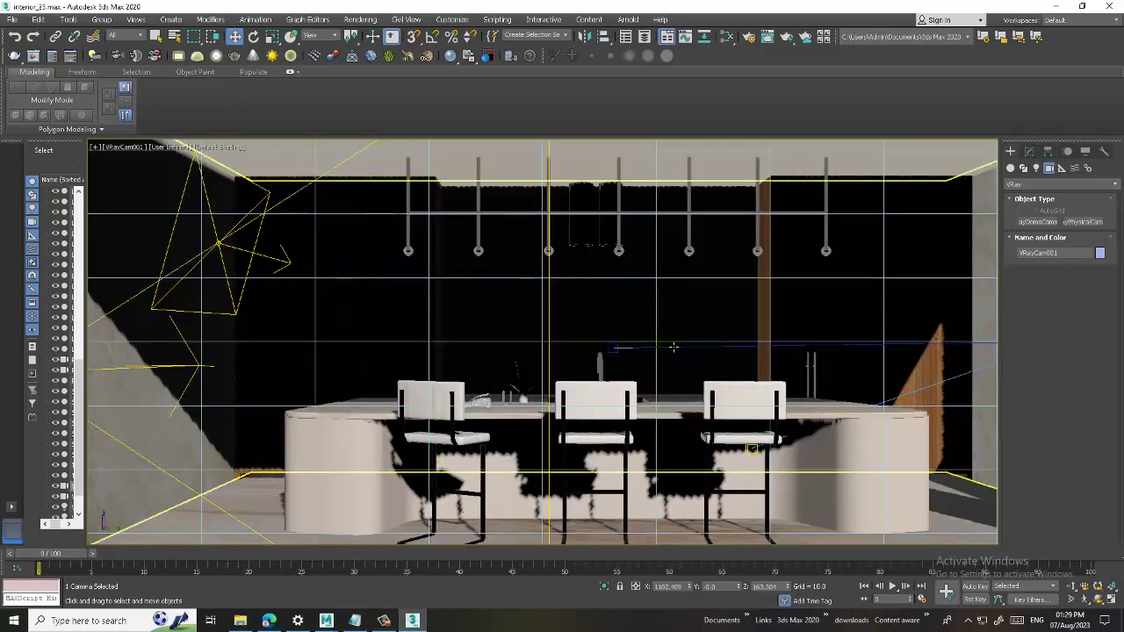
pyautogui.hotkey('shift', 'f')
pyautogui.click(1029, 151)
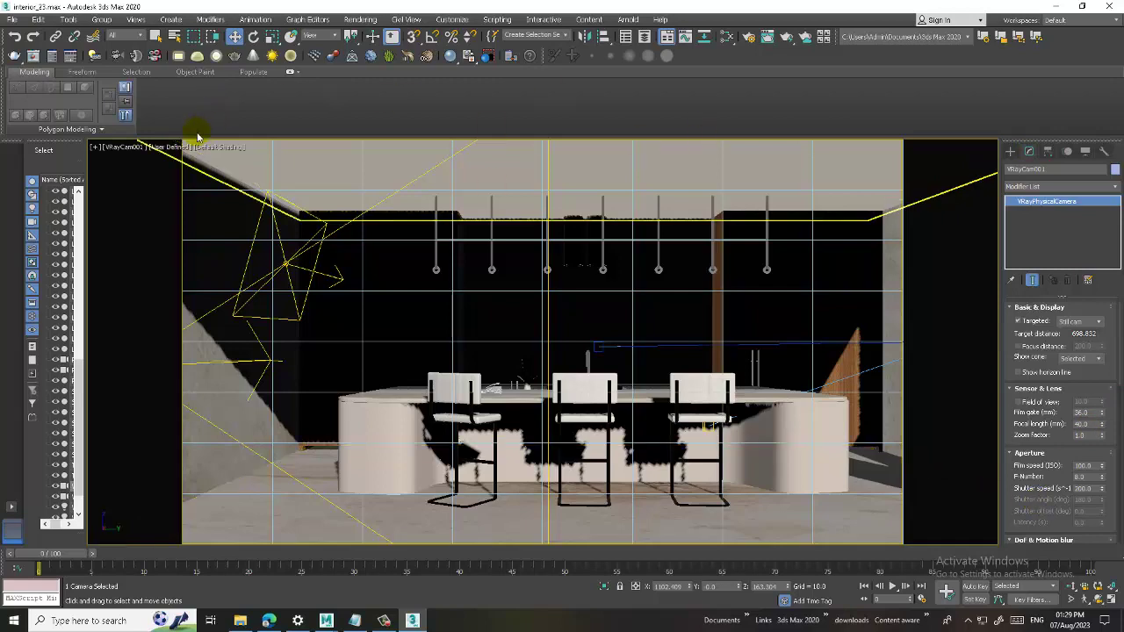
pyautogui.click(360, 20)
pyautogui.click(371, 41)
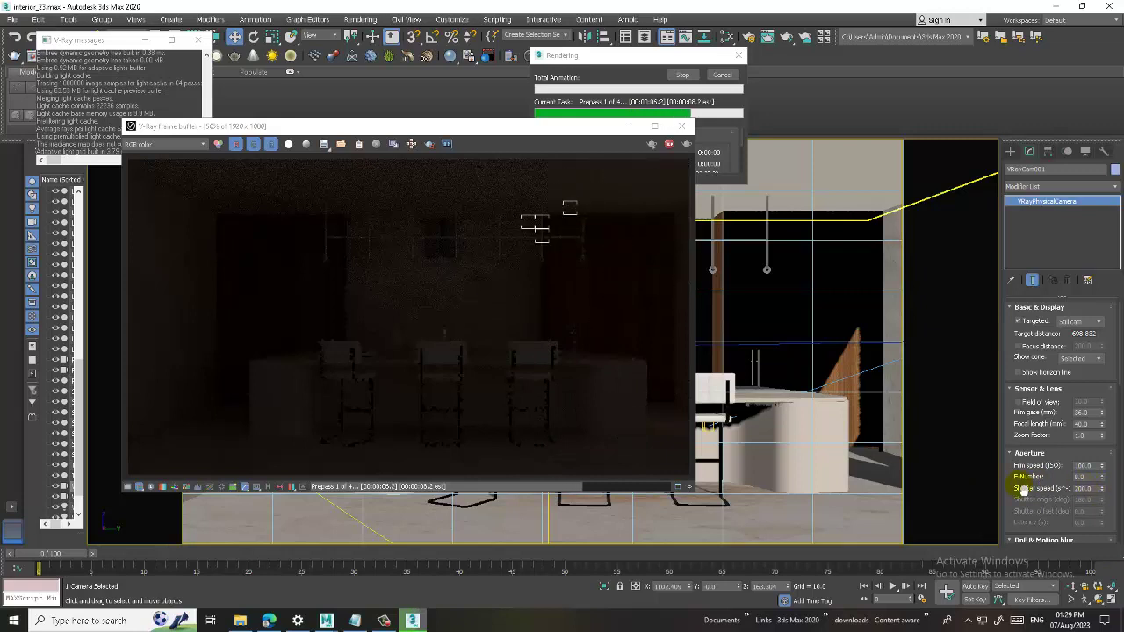
# Set shutter speed to 15, then 8, re-rendering each time, then close the render window.
pyautogui.doubleClick(1073, 489)
pyautogui.write('15')
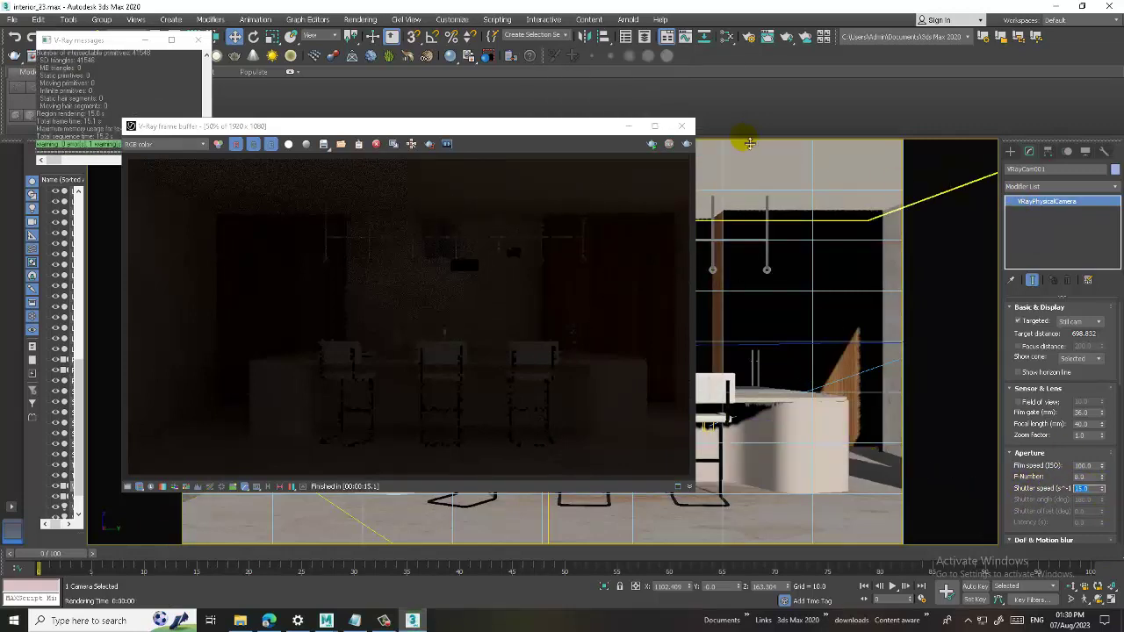
pyautogui.click(684, 150)
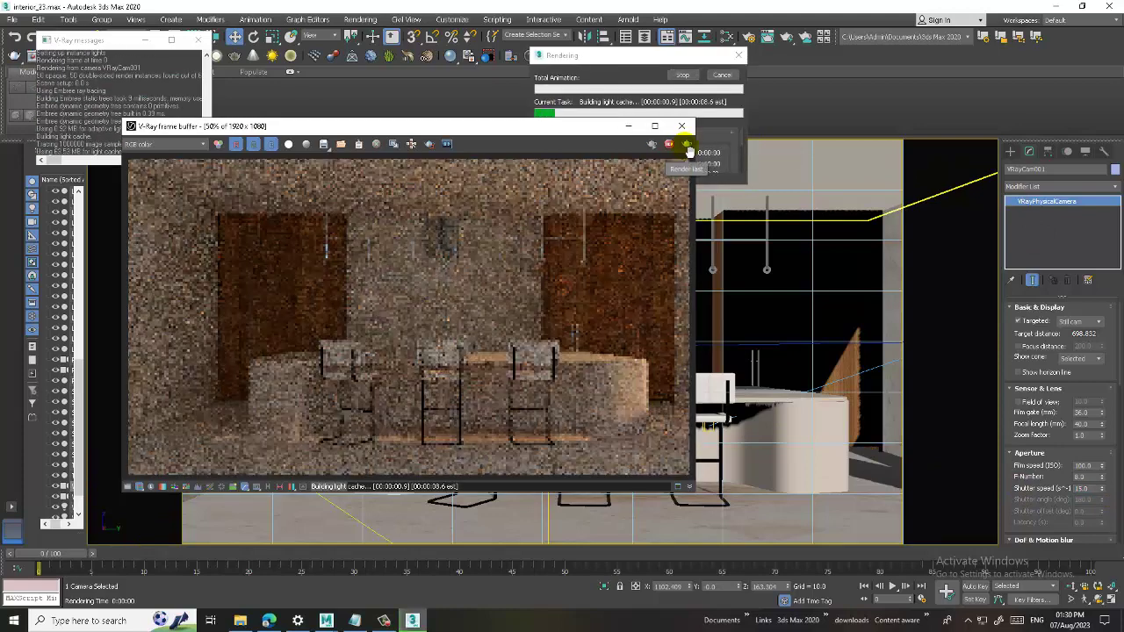
pyautogui.doubleClick(1087, 488)
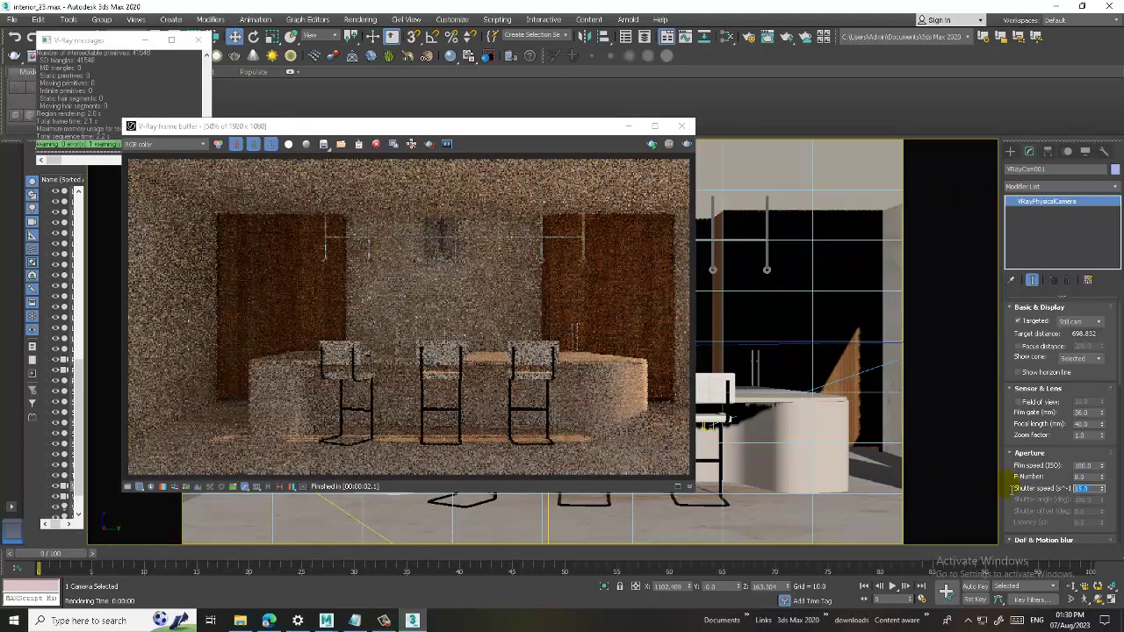
pyautogui.write('8')
pyautogui.press('Return')
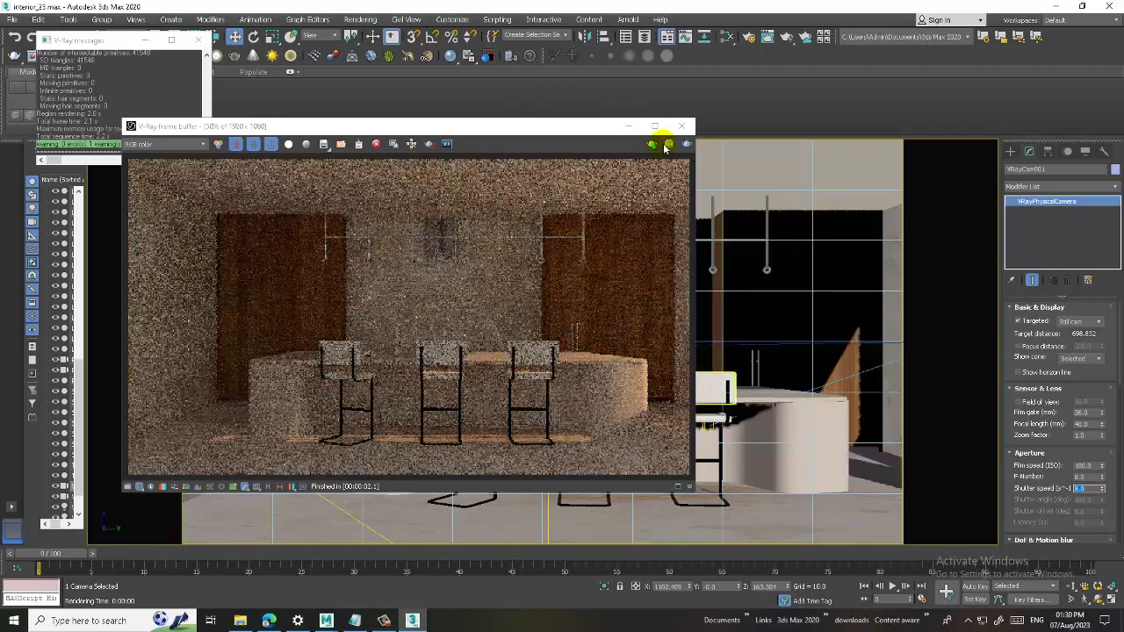
pyautogui.click(688, 146)
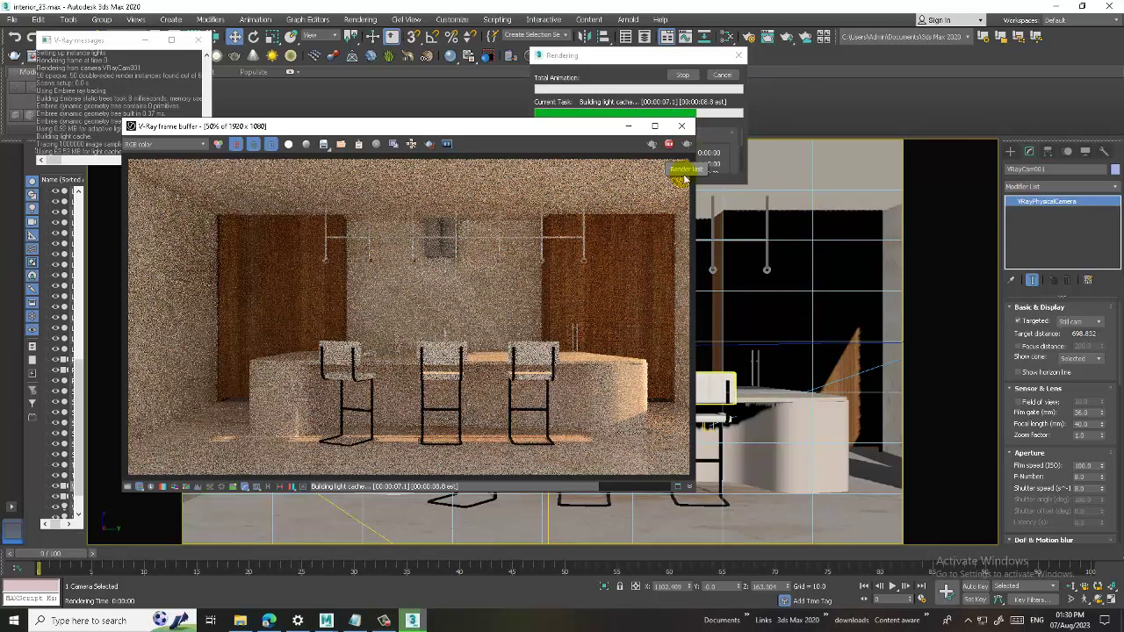
pyautogui.click(681, 126)
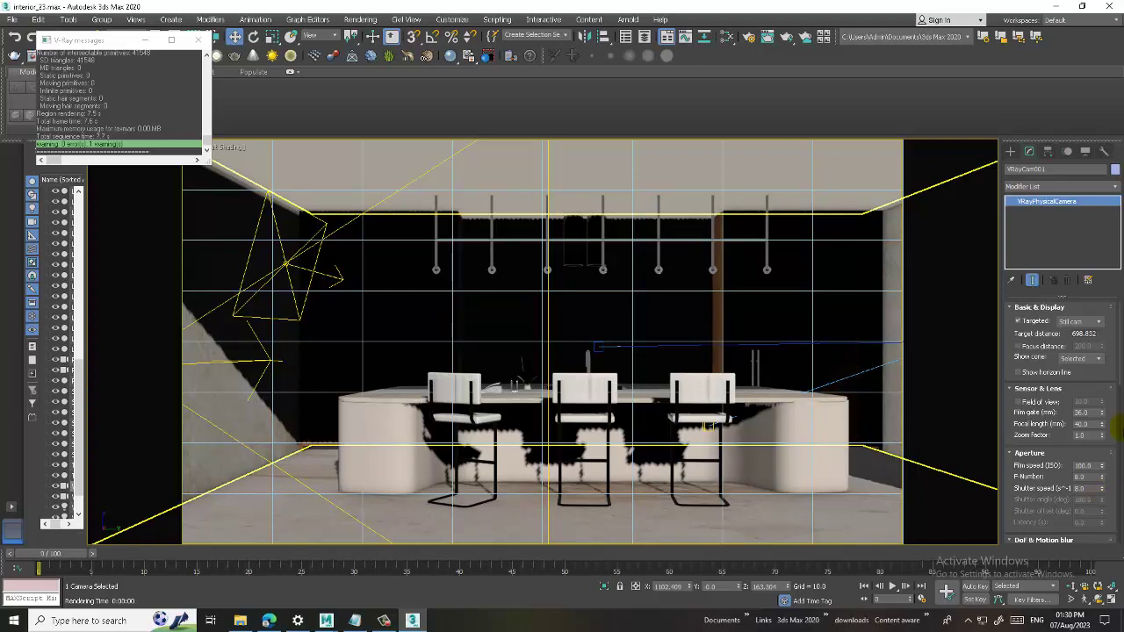
# Return to a maximized Perspective view, orbit down near the floor, and select VRayCam001.
pyautogui.hotkey('alt', 'w')
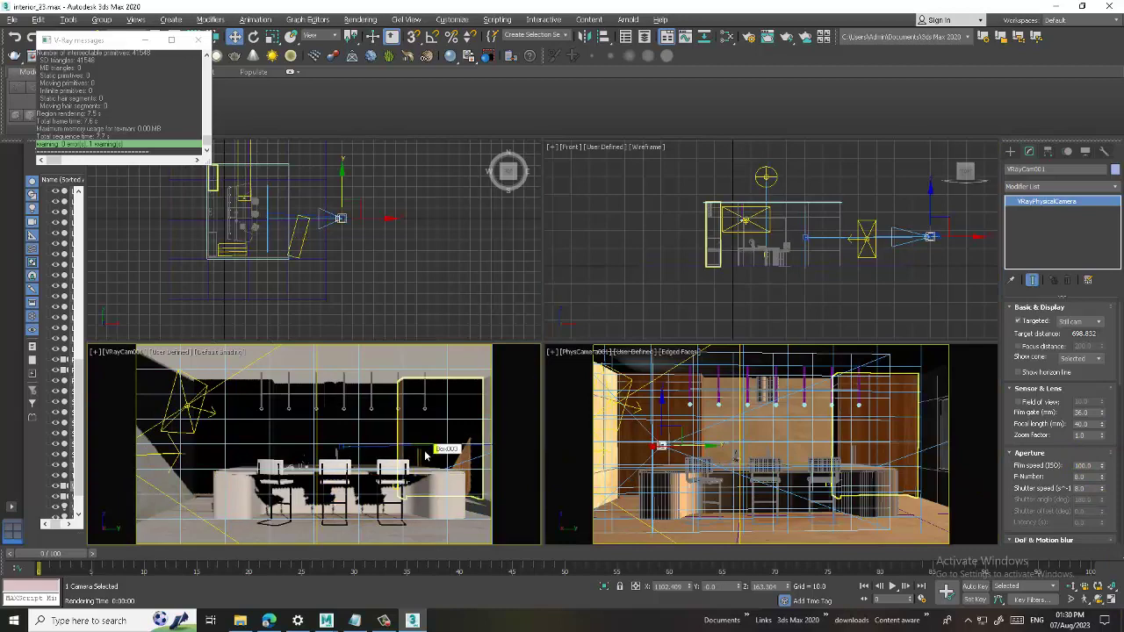
pyautogui.press('p')
pyautogui.hotkey('alt', 'w')
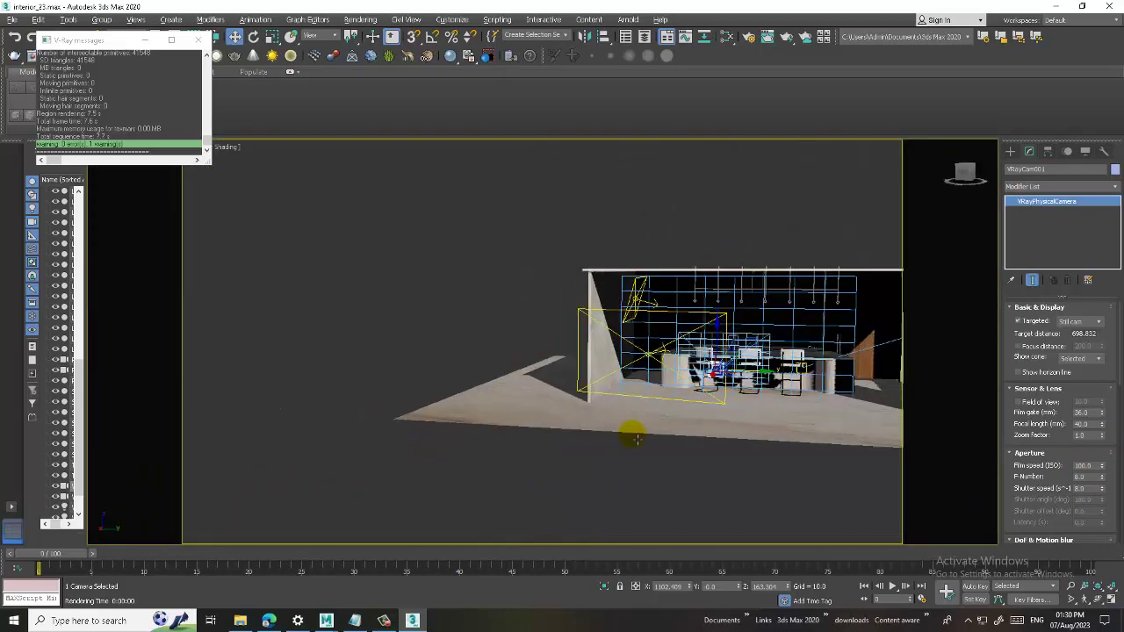
pyautogui.moveTo(638, 431)
pyautogui.keyDown('alt'); pyautogui.mouseDown(button='middle')
pyautogui.moveTo(281, 389)
pyautogui.moveTo(607, 362)
pyautogui.moveTo(284, 351)
pyautogui.mouseUp(button='middle'); pyautogui.keyUp('alt')
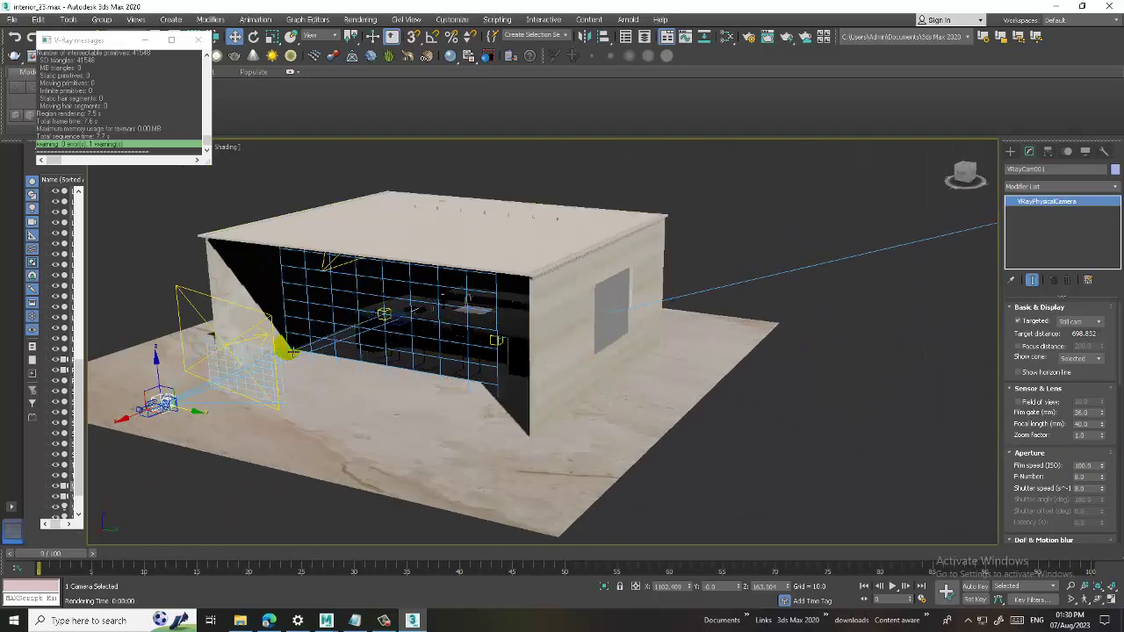
pyautogui.keyDown('alt'); pyautogui.moveTo(163, 401); pyautogui.dragTo(213, 402, button='middle'); pyautogui.keyUp('alt')
pyautogui.scroll(4, 247, 416)
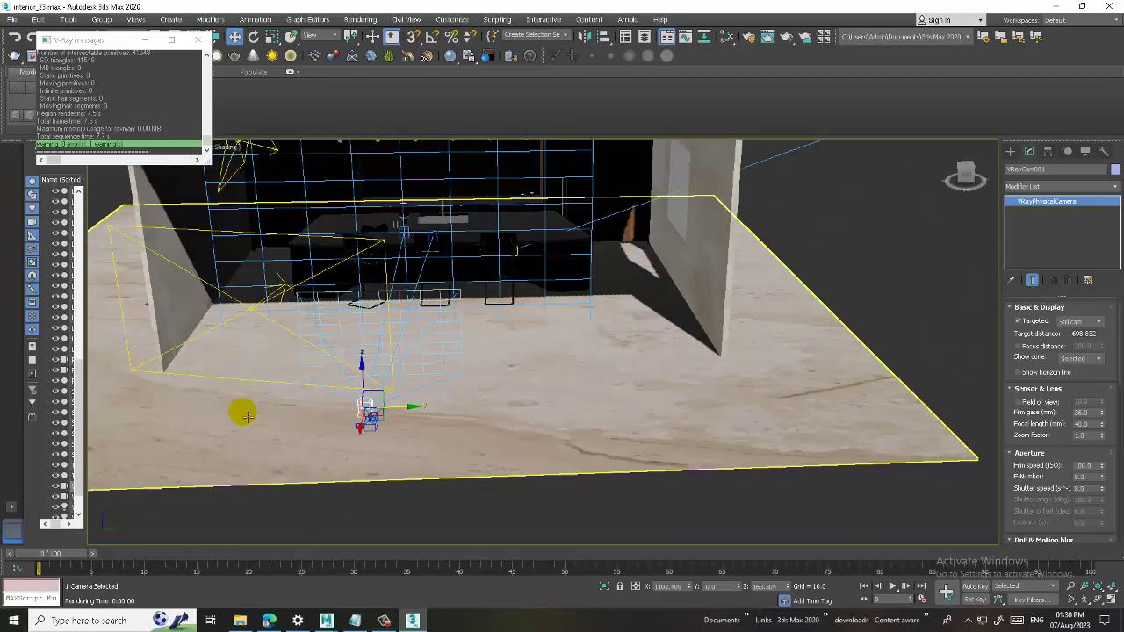
pyautogui.click(373, 430)
pyautogui.click(367, 423)
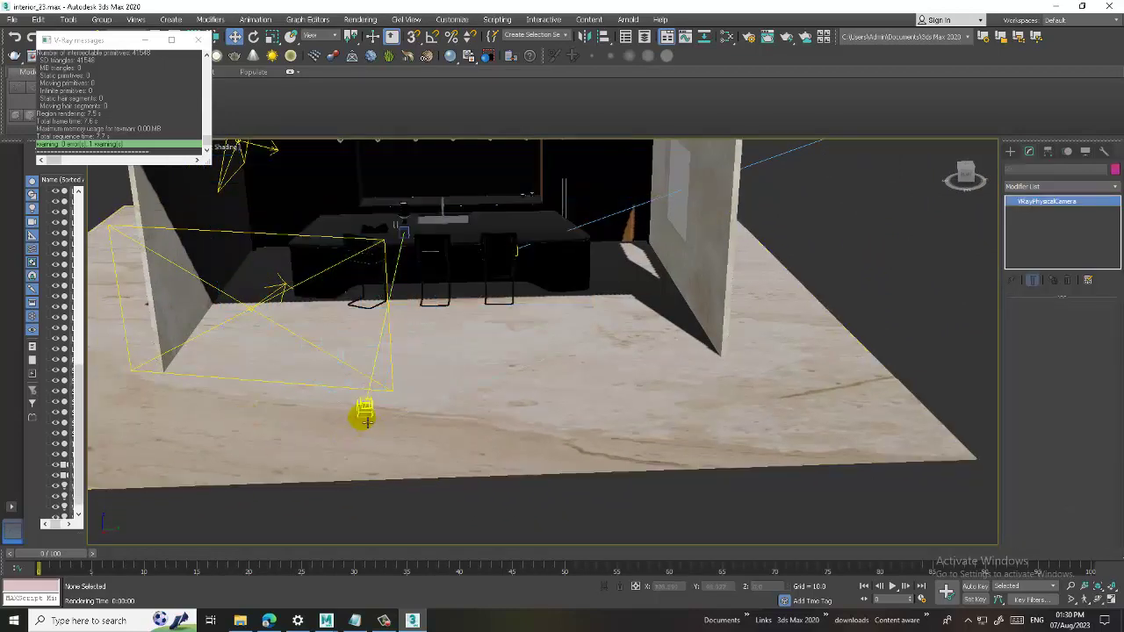
# Check the camera view, then orbit the perspective to an elevated view and select VRaySun001.
pyautogui.press('c')
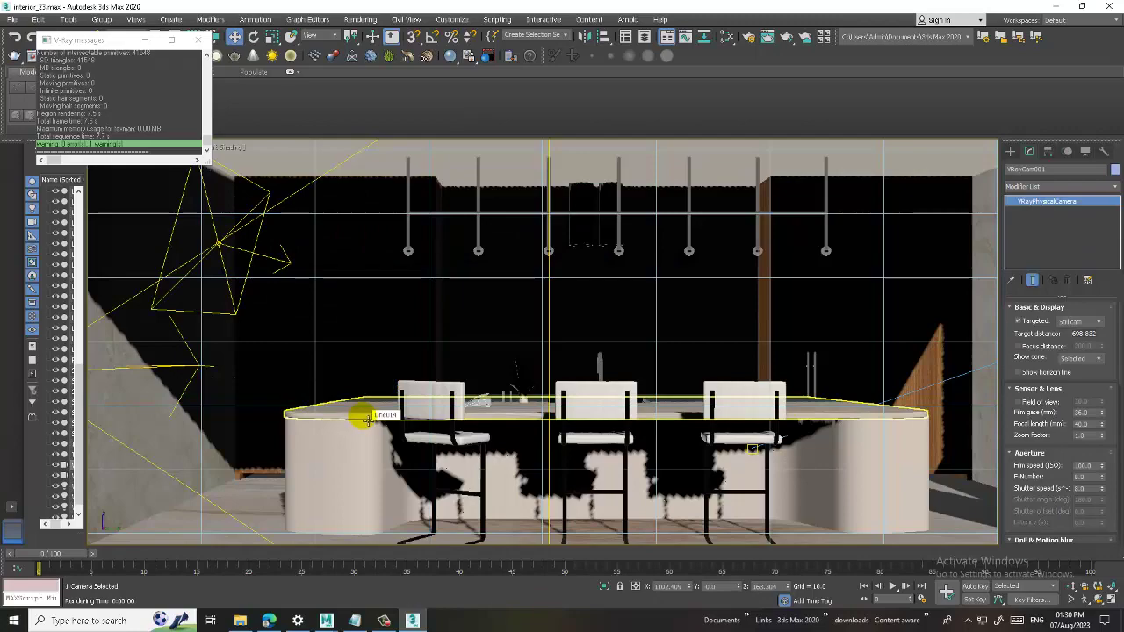
pyautogui.press('p')
pyautogui.scroll(-5, 499, 341)
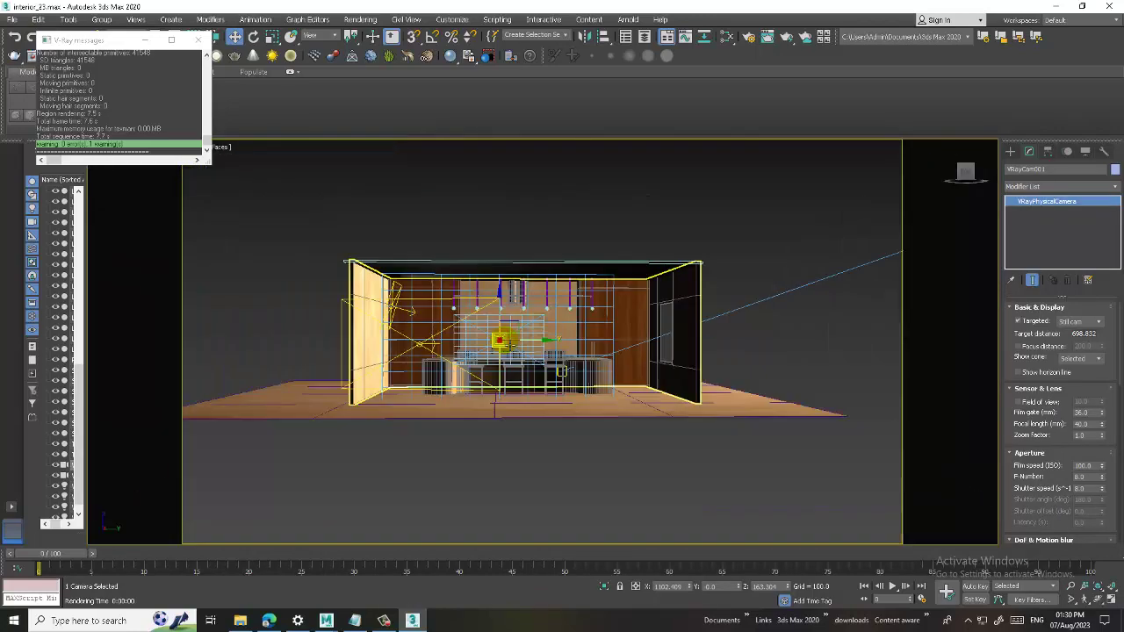
pyautogui.moveTo(500, 341)
pyautogui.keyDown('alt'); pyautogui.mouseDown(button='middle')
pyautogui.moveTo(550, 367)
pyautogui.moveTo(521, 419)
pyautogui.mouseUp(button='middle'); pyautogui.keyUp('alt')
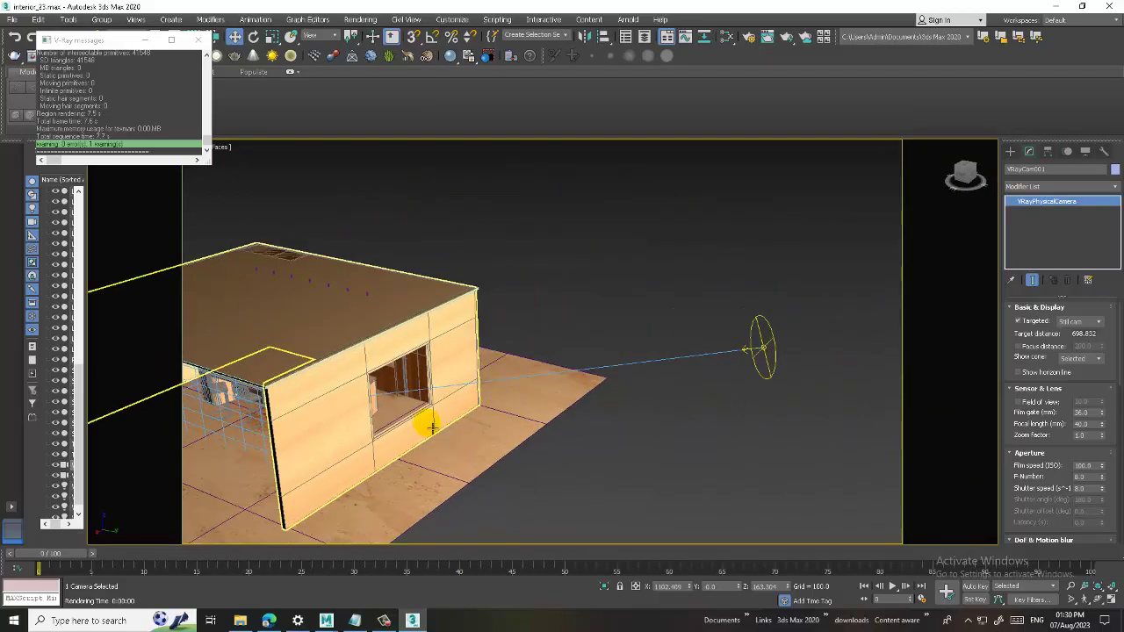
pyautogui.click(631, 348)
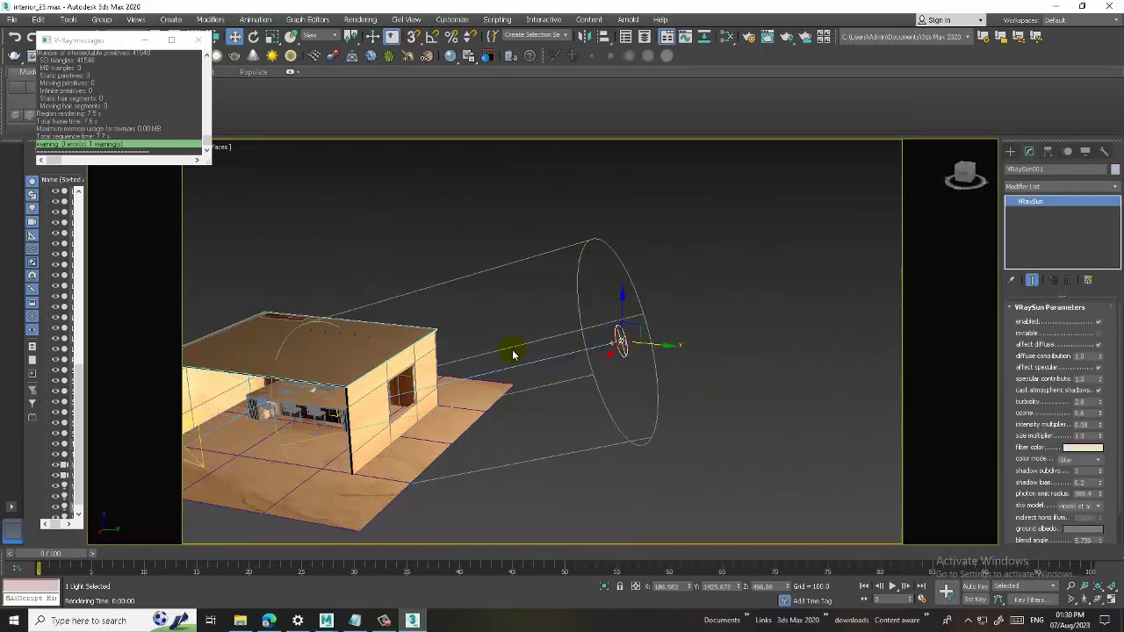
pyautogui.scroll(3, 640, 321)
pyautogui.scroll(3, 660, 296)
pyautogui.scroll(3, 730, 275)
pyautogui.scroll(-6, 729, 275)
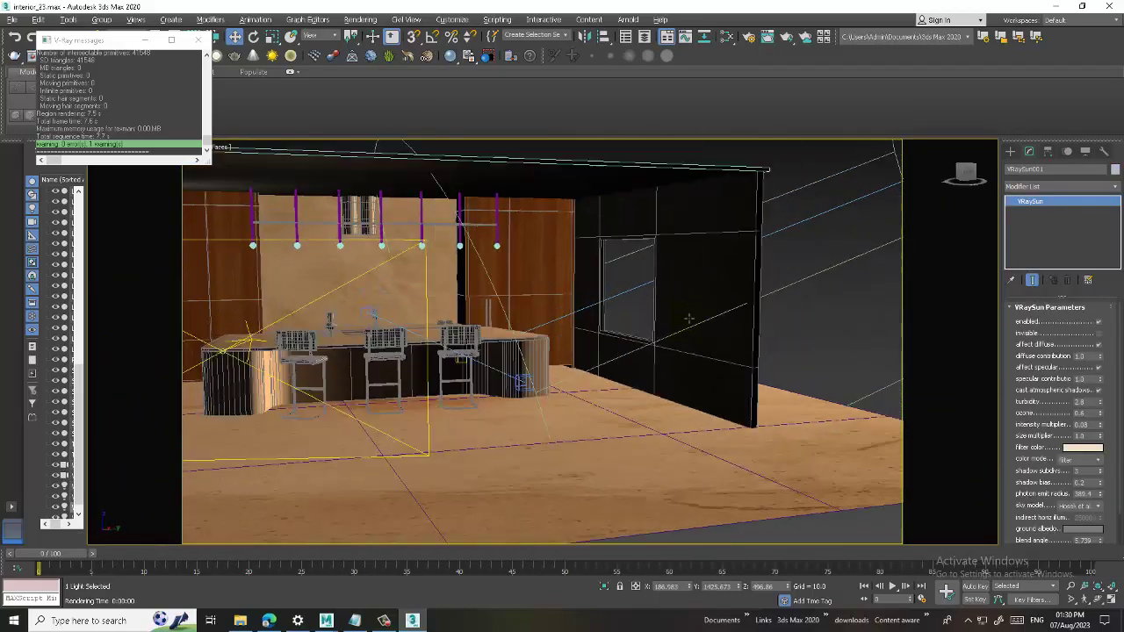
pyautogui.moveTo(703, 307); pyautogui.dragTo(691, 330, button='middle')
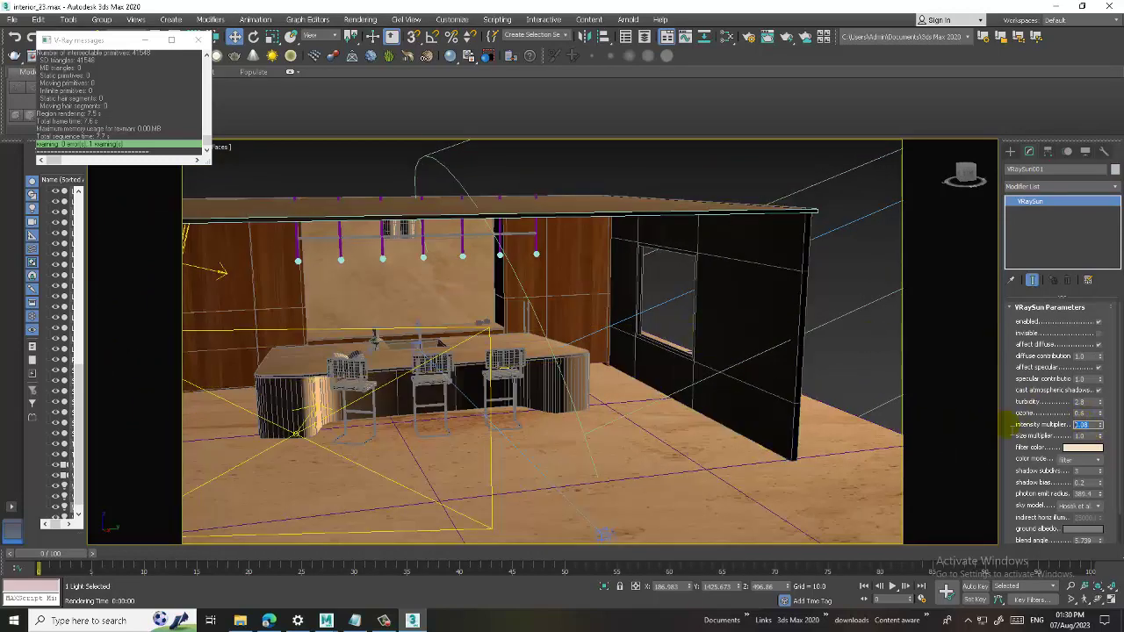
# Set the VRaySun001 intensity multiplier to 0.1, render a test, and close it.
pyautogui.write('0.1')
pyautogui.keyDown('alt'); pyautogui.moveTo(603, 534); pyautogui.dragTo(600, 439, button='middle'); pyautogui.keyUp('alt')
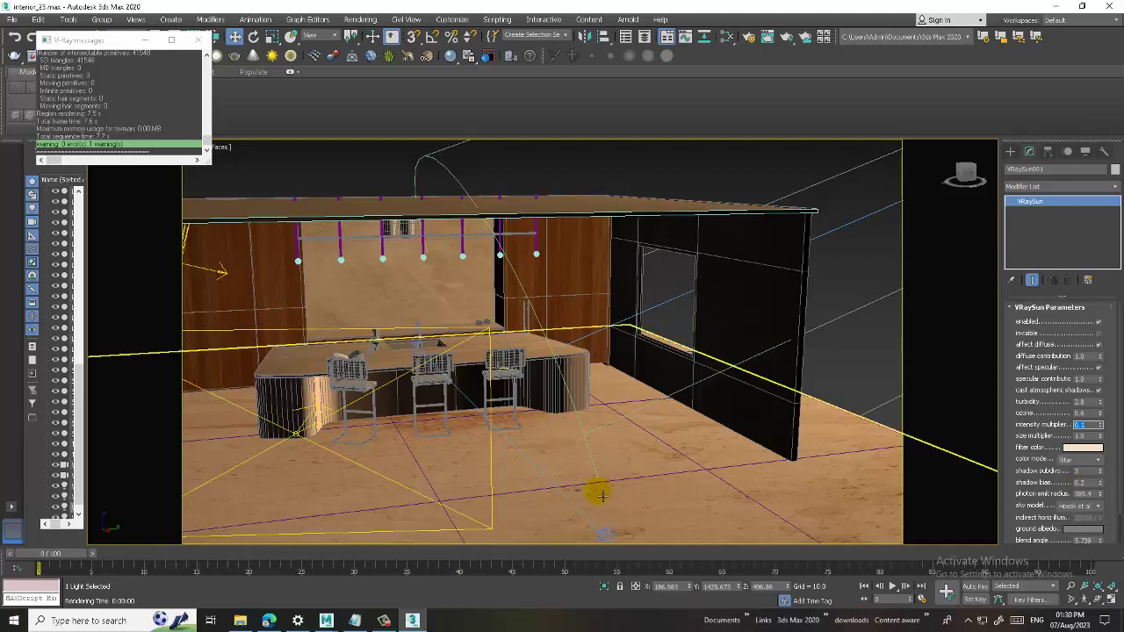
pyautogui.click(392, 59)
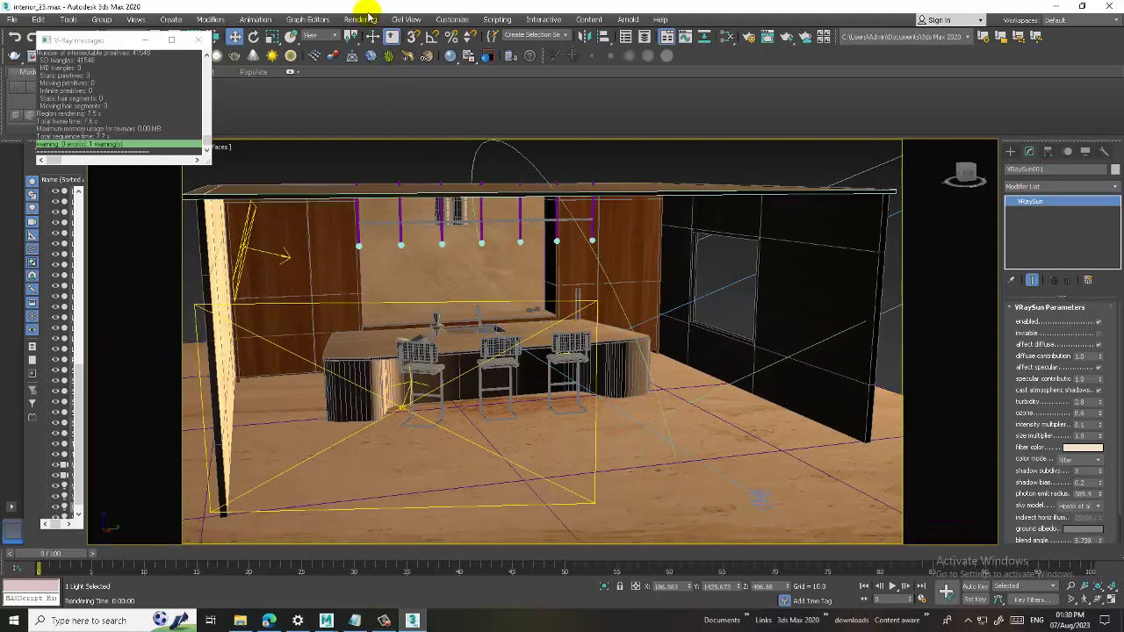
pyautogui.click(360, 20)
pyautogui.click(381, 40)
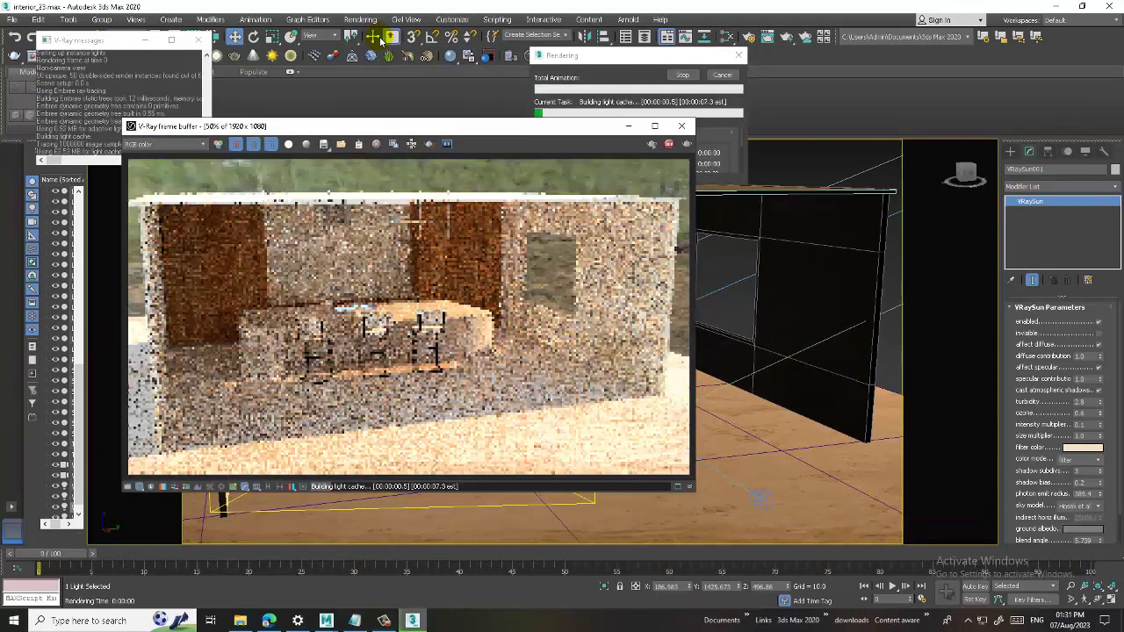
pyautogui.click(682, 125)
# View through VRayCam001 with safe frame, check the shading menu, then restore the four-viewport layout.
pyautogui.press('c')
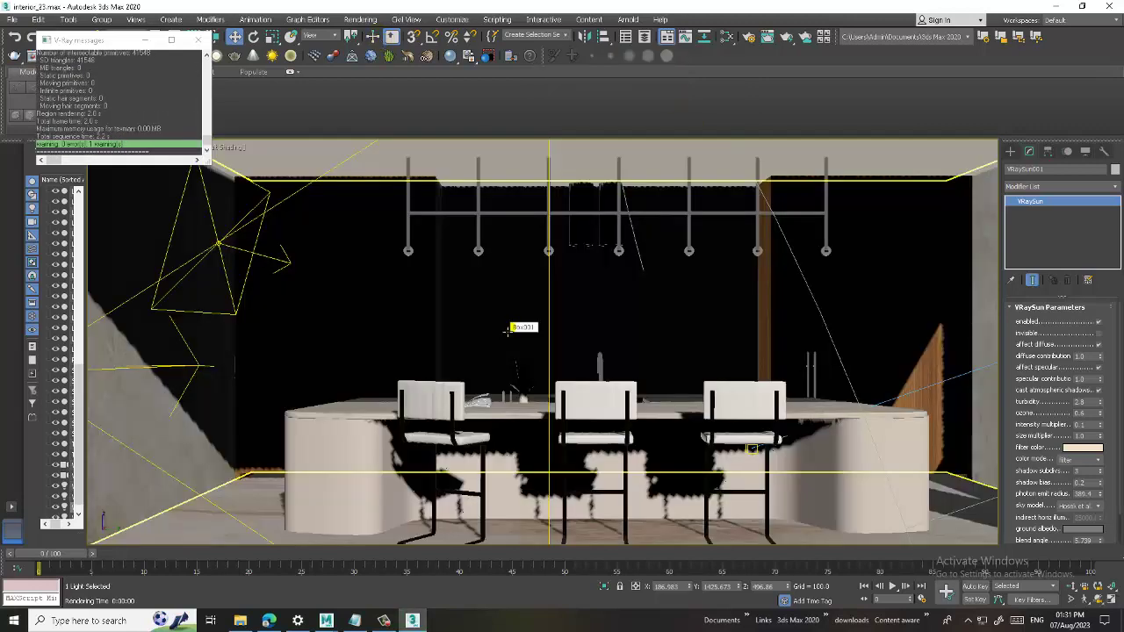
pyautogui.hotkey('shift', 'f')
pyautogui.click(198, 41)
pyautogui.click(169, 147)
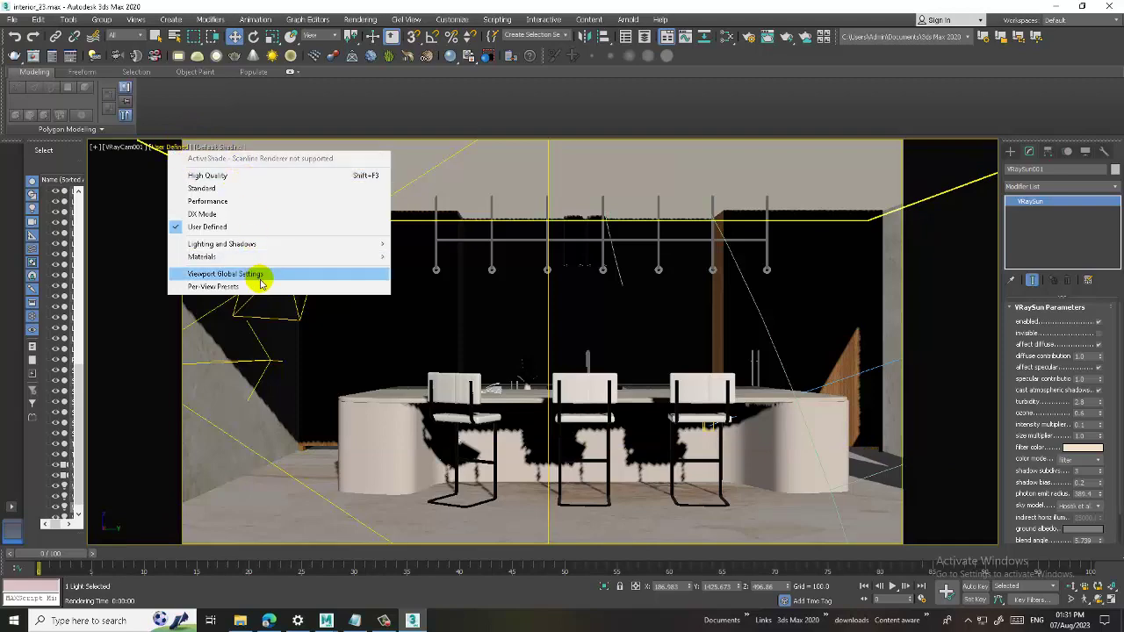
pyautogui.click(383, 620)
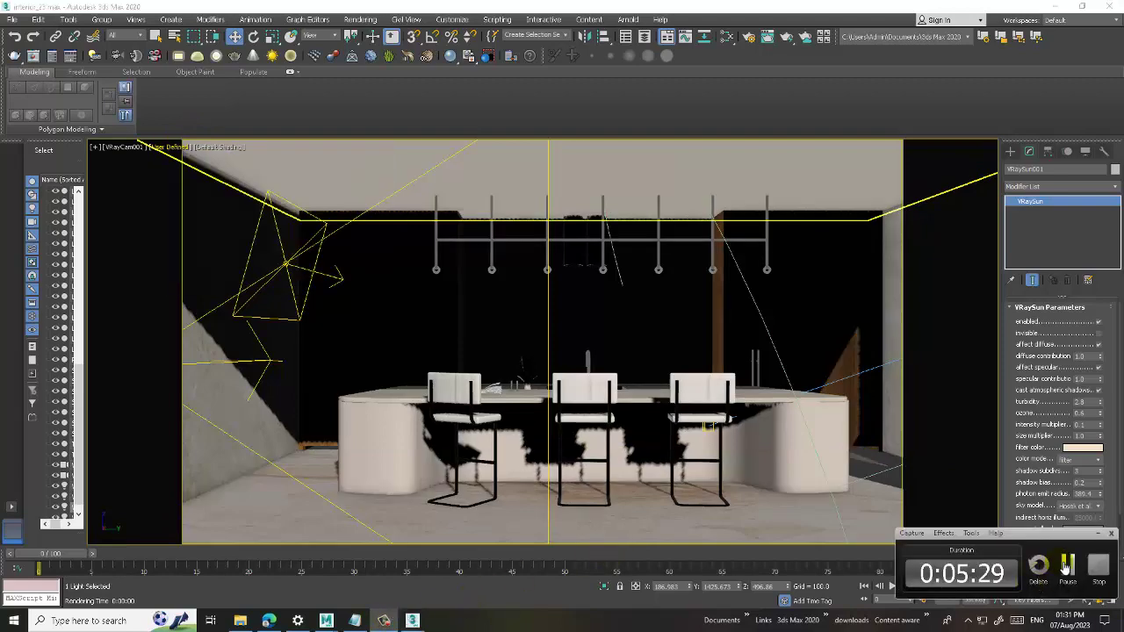
pyautogui.click(1066, 569)
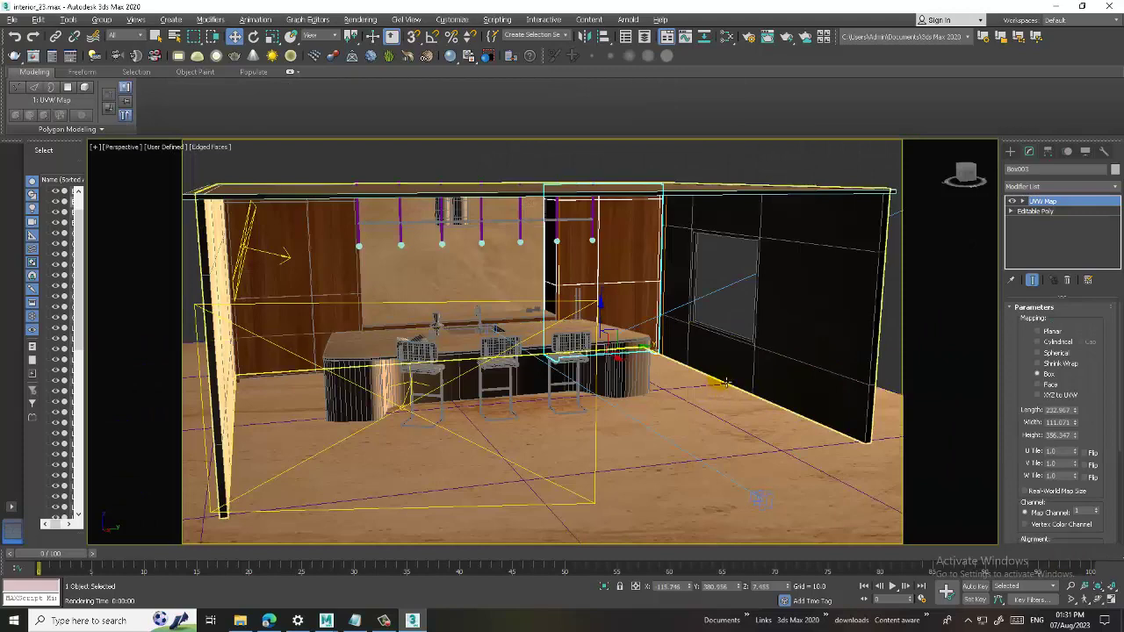
pyautogui.press('c')
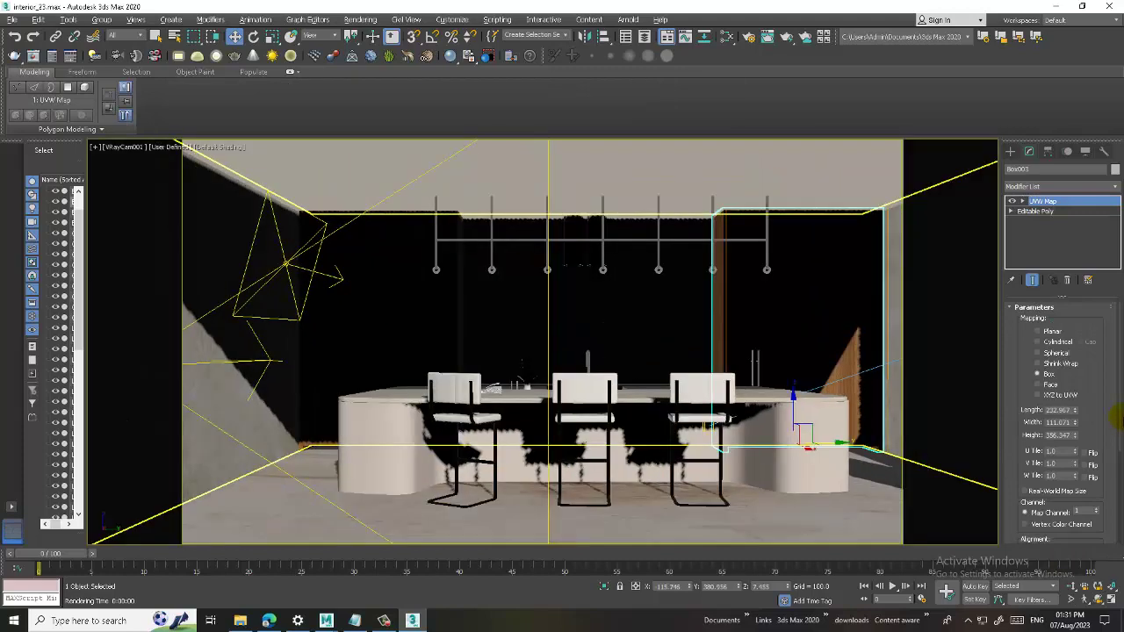
pyautogui.click(608, 391)
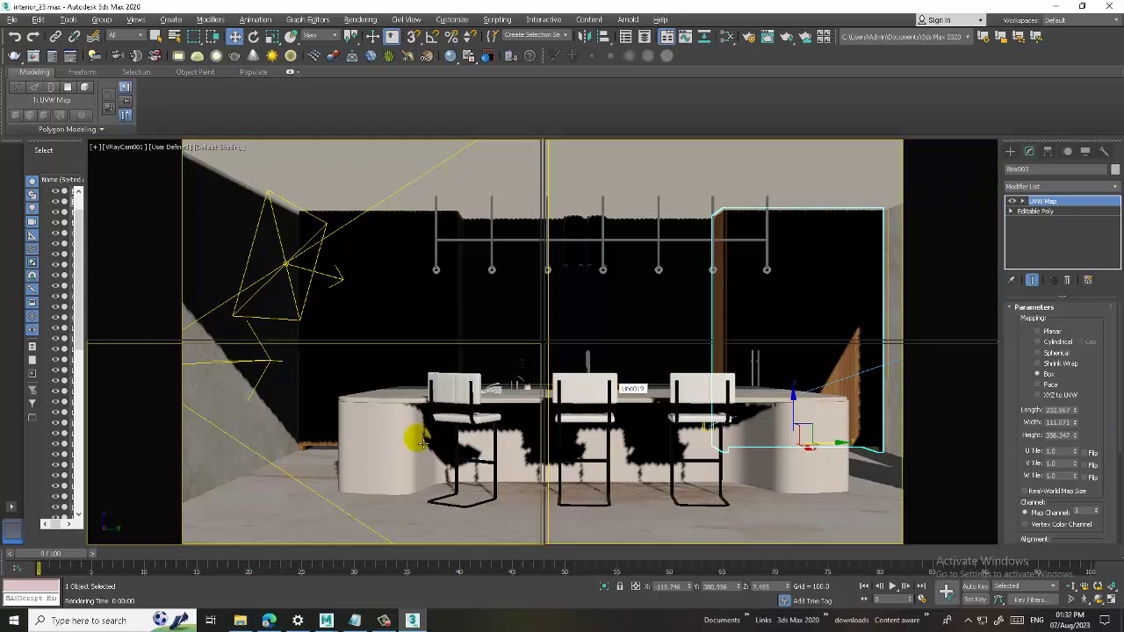
pyautogui.hotkey('alt', 'w')
pyautogui.hotkey('alt', 'w')
pyautogui.hotkey('alt', 'w')
# Select VRayCam001 and switch its White balance to a warmer preset under Color & Exposure.
pyautogui.click(445, 373)
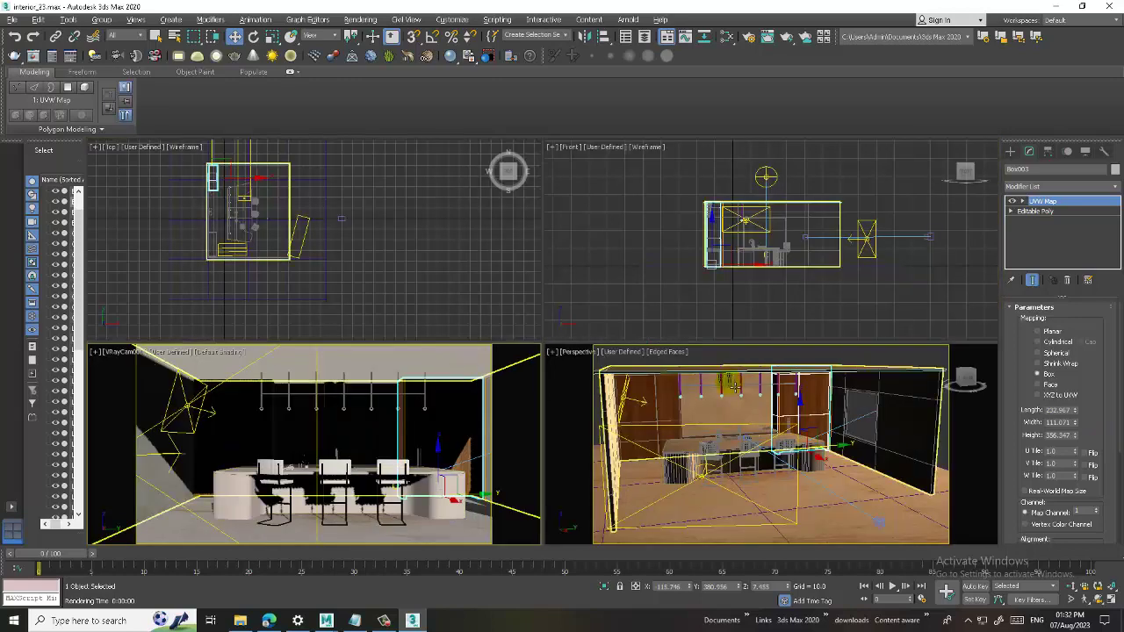
pyautogui.scroll(-5, 839, 465)
pyautogui.click(848, 496)
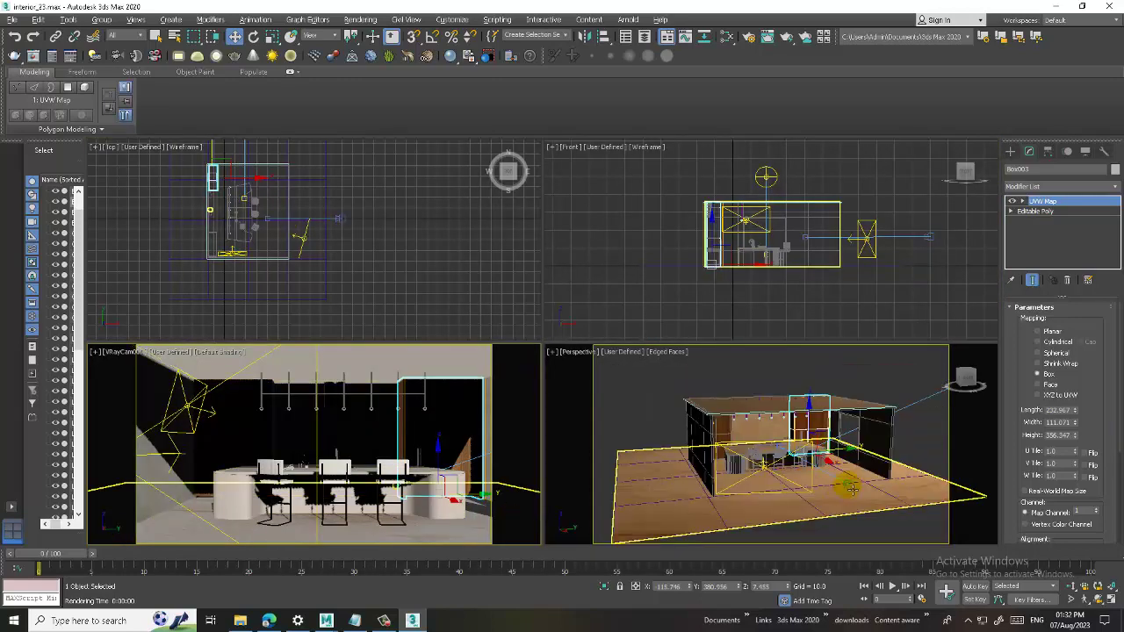
pyautogui.click(850, 489)
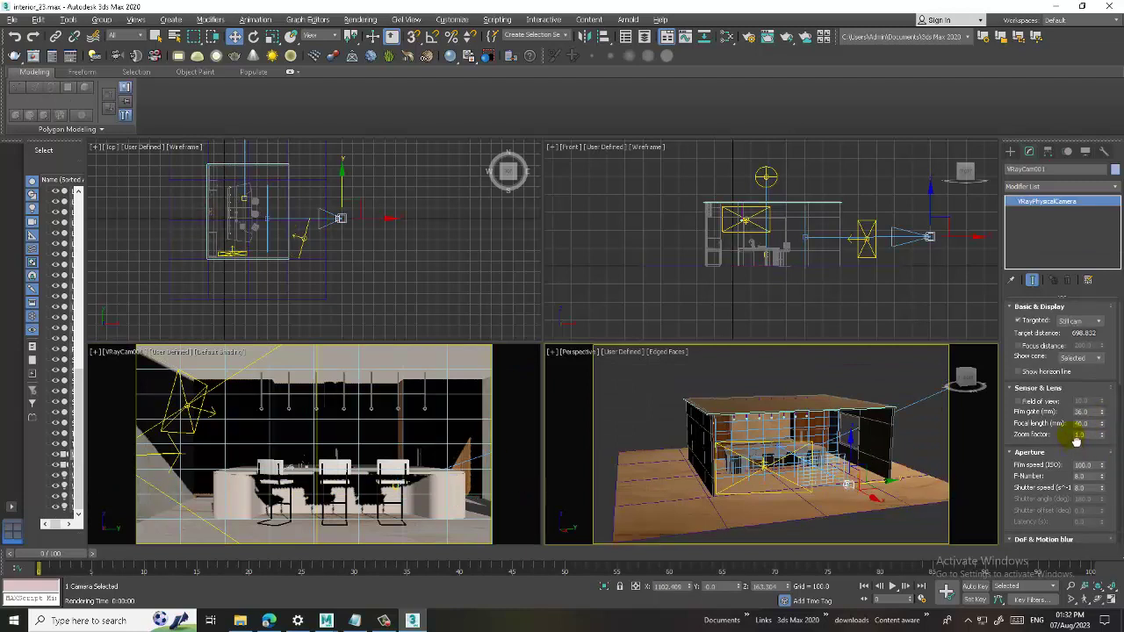
pyautogui.moveTo(1076, 439)
pyautogui.mouseDown()
pyautogui.moveTo(1058, 200)
pyautogui.moveTo(1061, 237)
pyautogui.mouseUp()
pyautogui.click(1093, 407)
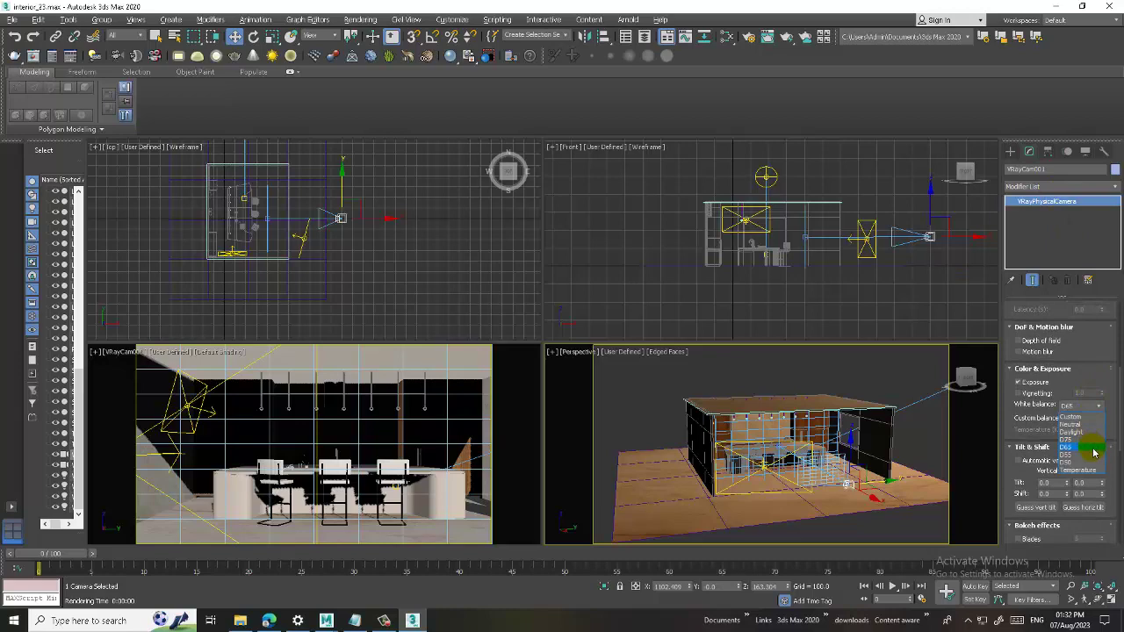
pyautogui.click(1094, 456)
# Render the camera view via Rendering > Render and close the frame buffer.
pyautogui.click(360, 19)
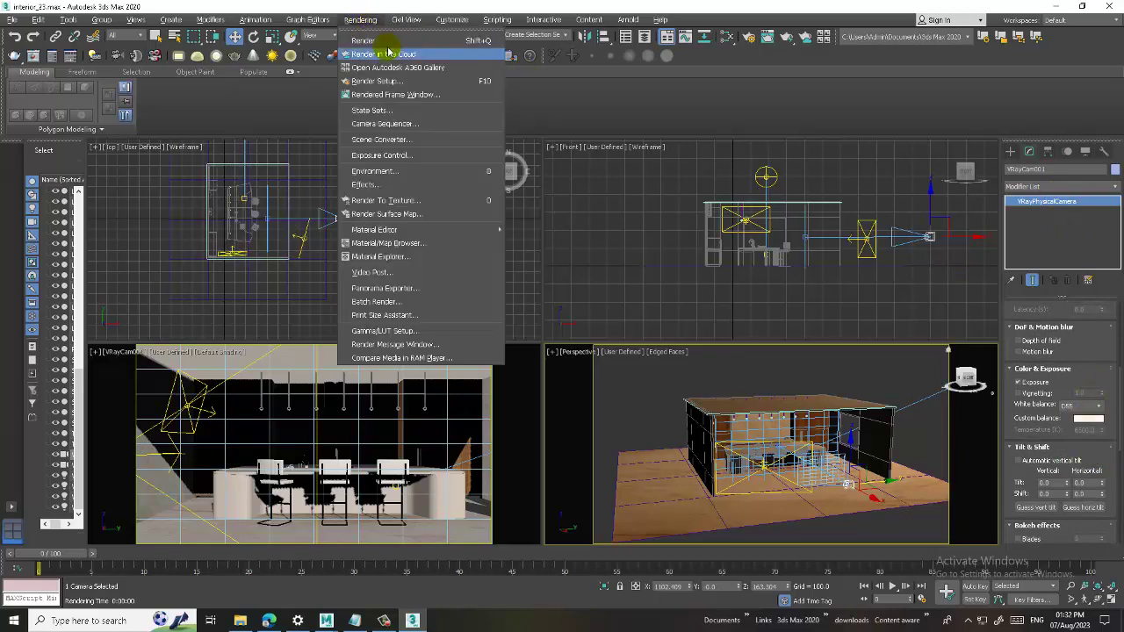
pyautogui.click(387, 47)
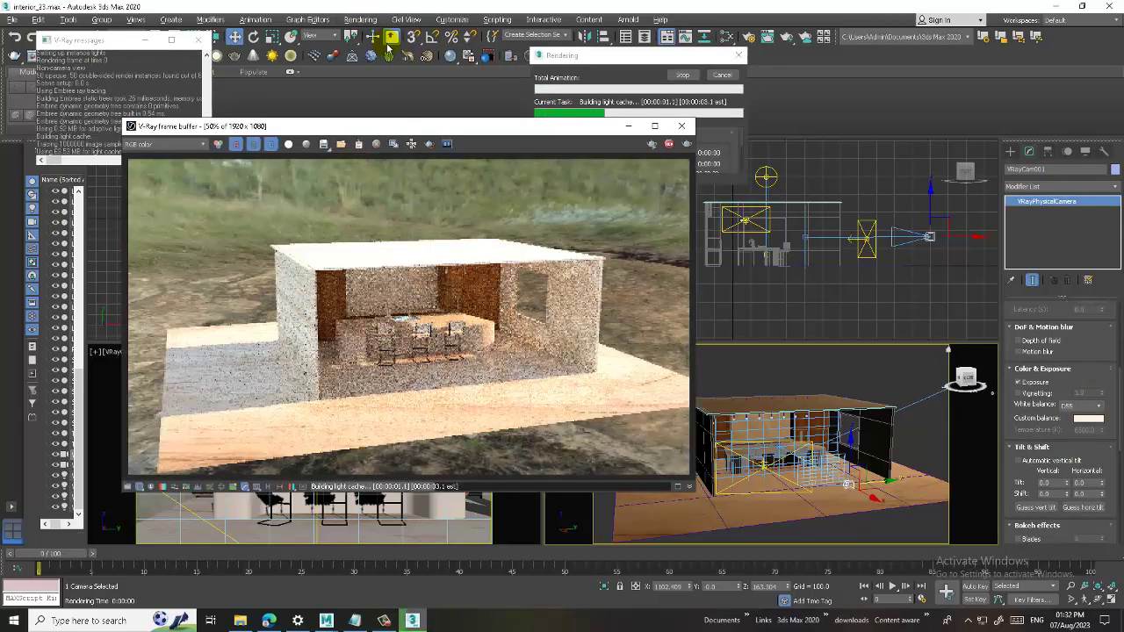
pyautogui.click(681, 125)
# Render another test from the V-Ray camera view and close the frame buffer.
pyautogui.click(722, 76)
pyautogui.press('c')
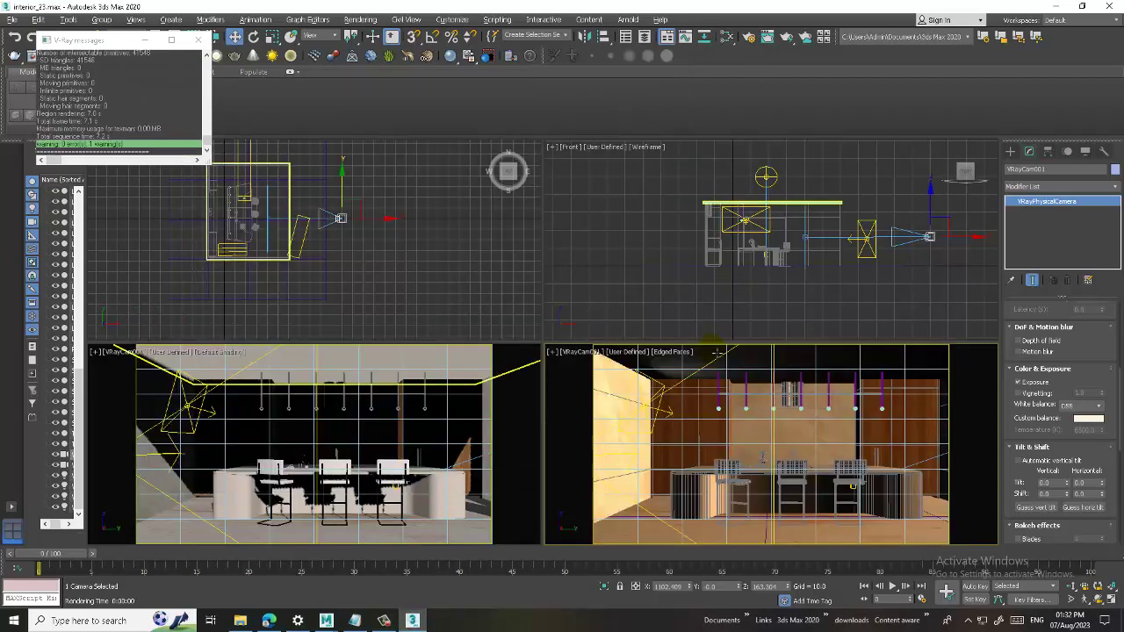
pyautogui.click(687, 402)
pyautogui.hotkey('shift', 'q')
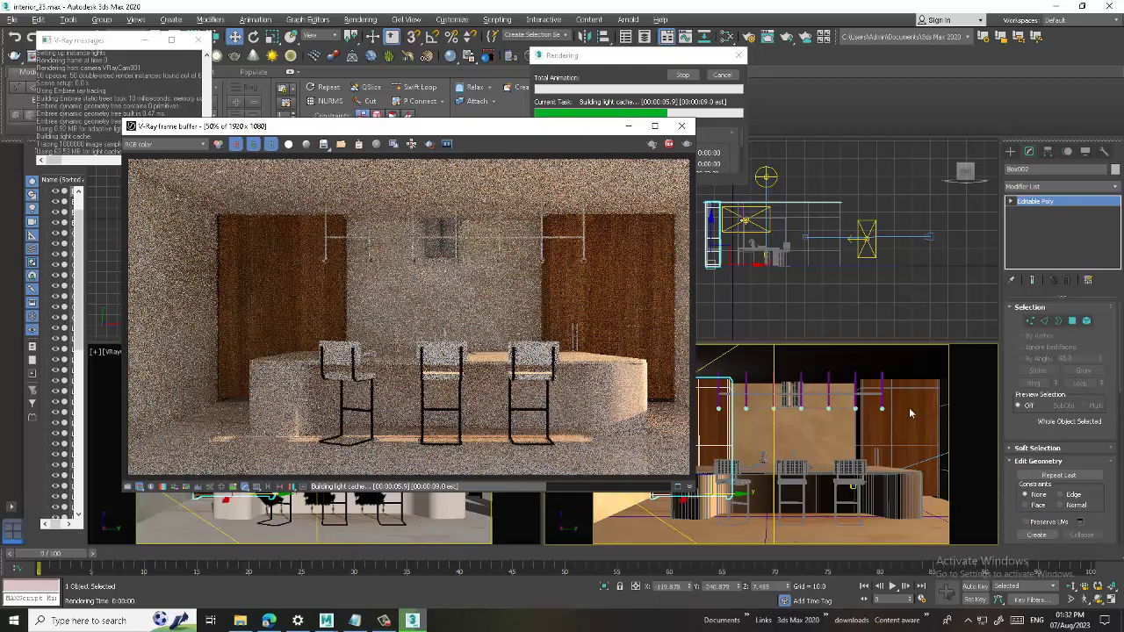
pyautogui.moveTo(547, 126); pyautogui.dragTo(522, 193)
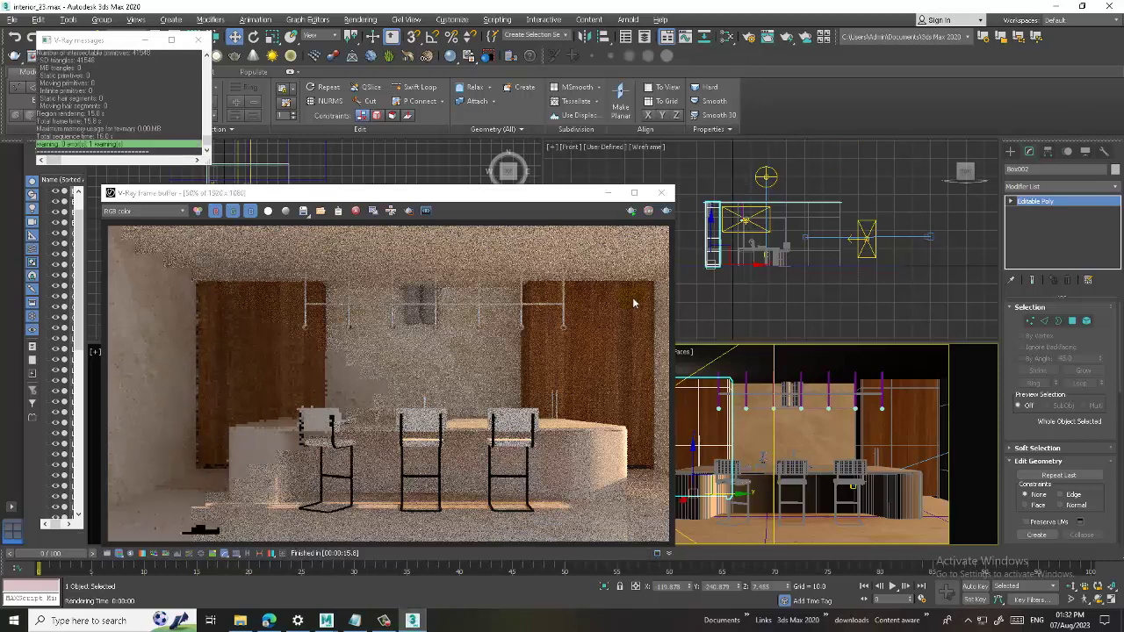
pyautogui.click(661, 201)
# Maximize the viewport, zoom out to frame the room from above, and select VRayLight001.
pyautogui.hotkey('alt', 'w')
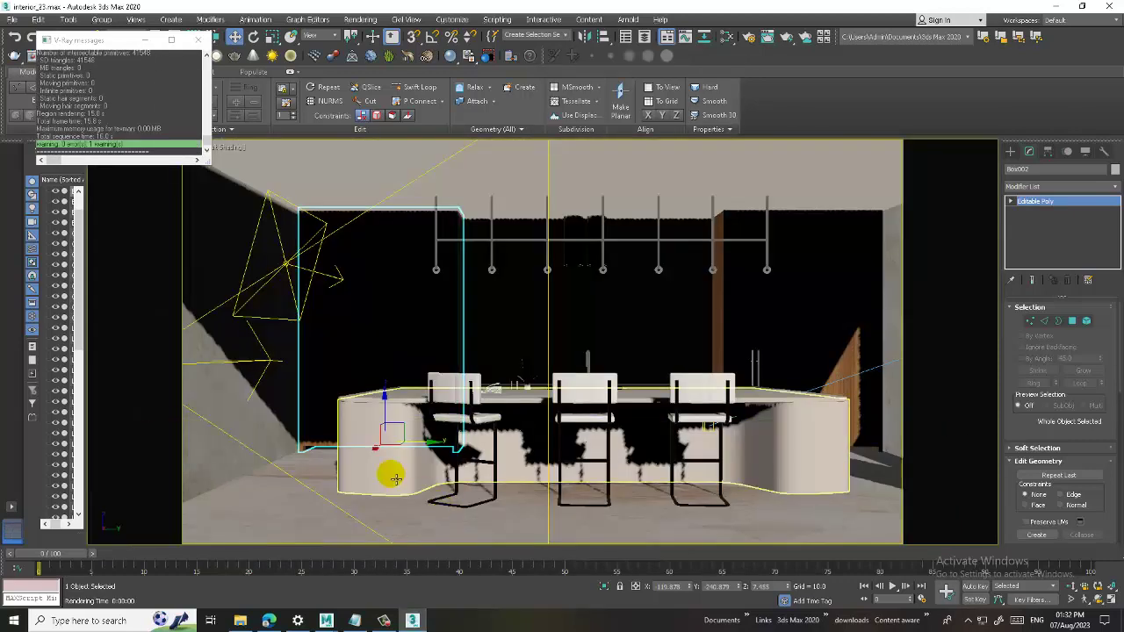
pyautogui.click(570, 400)
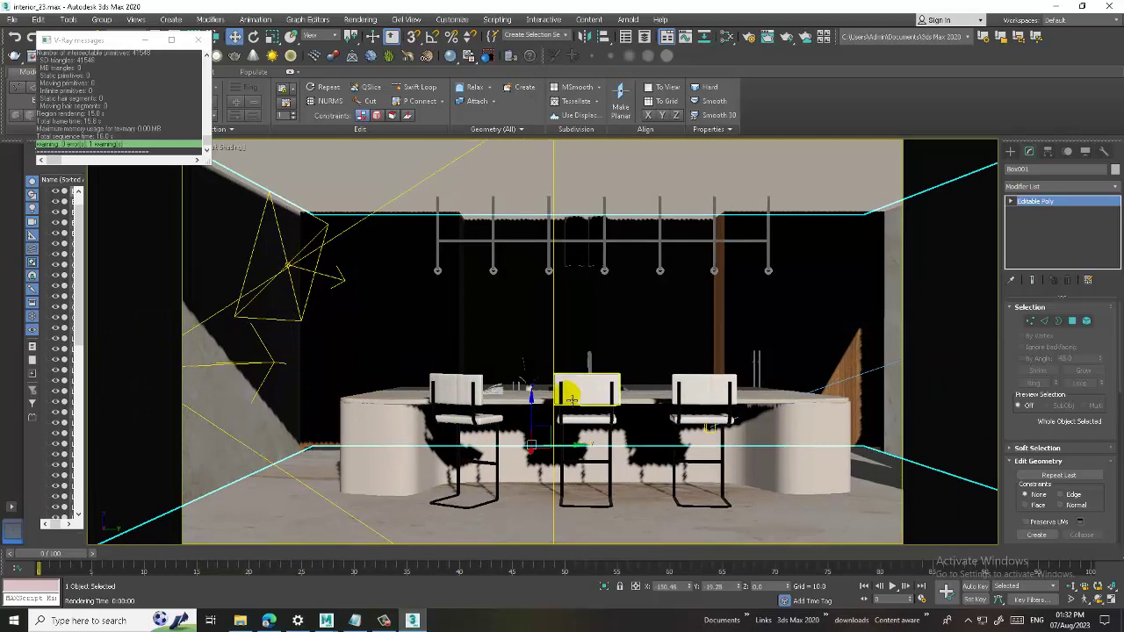
pyautogui.press('z')
pyautogui.keyDown('alt'); pyautogui.moveTo(571, 400); pyautogui.dragTo(753, 524, button='middle'); pyautogui.keyUp('alt')
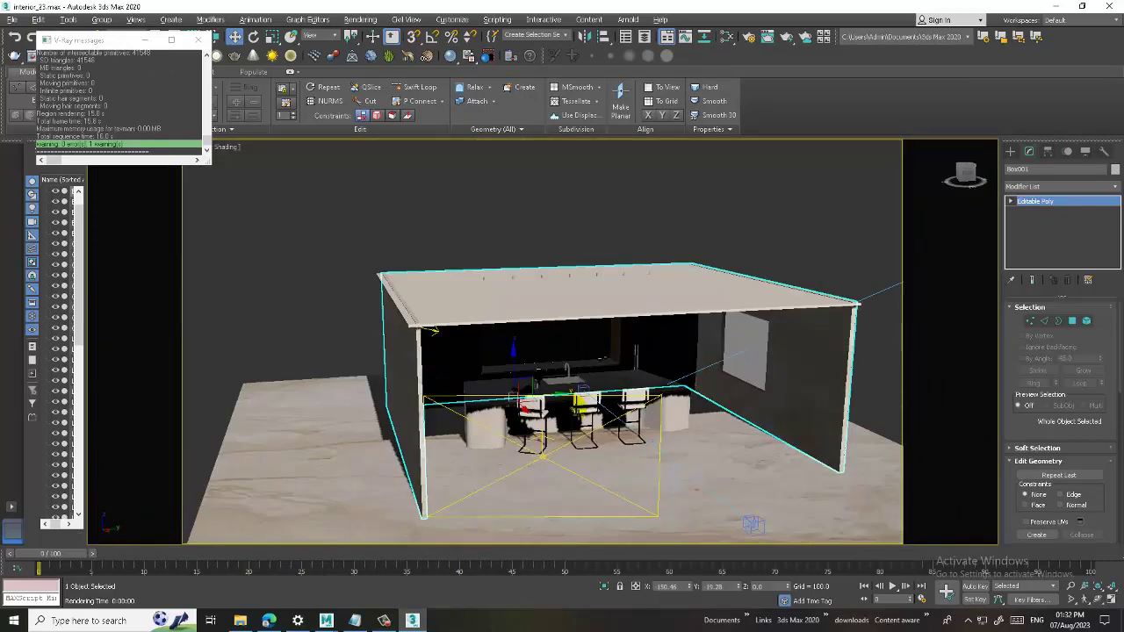
pyautogui.click(545, 463)
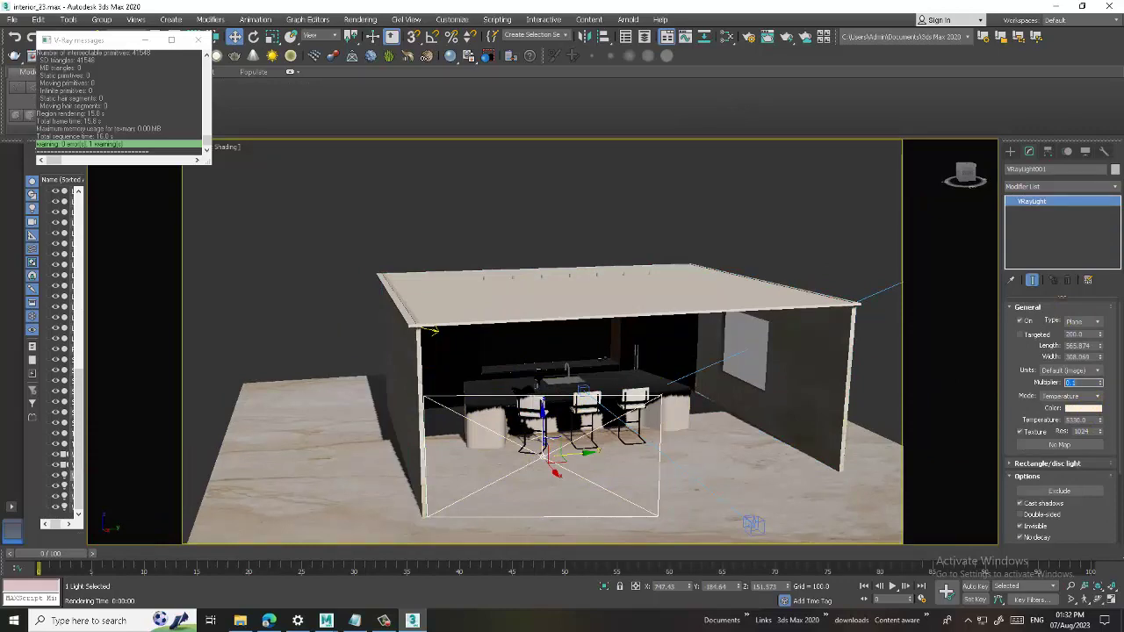
# Render the camera view with VRayLight001 at multiplier 0.1, then start another render from the maximized camera view.
pyautogui.press('c')
pyautogui.hotkey('shift', 'q')
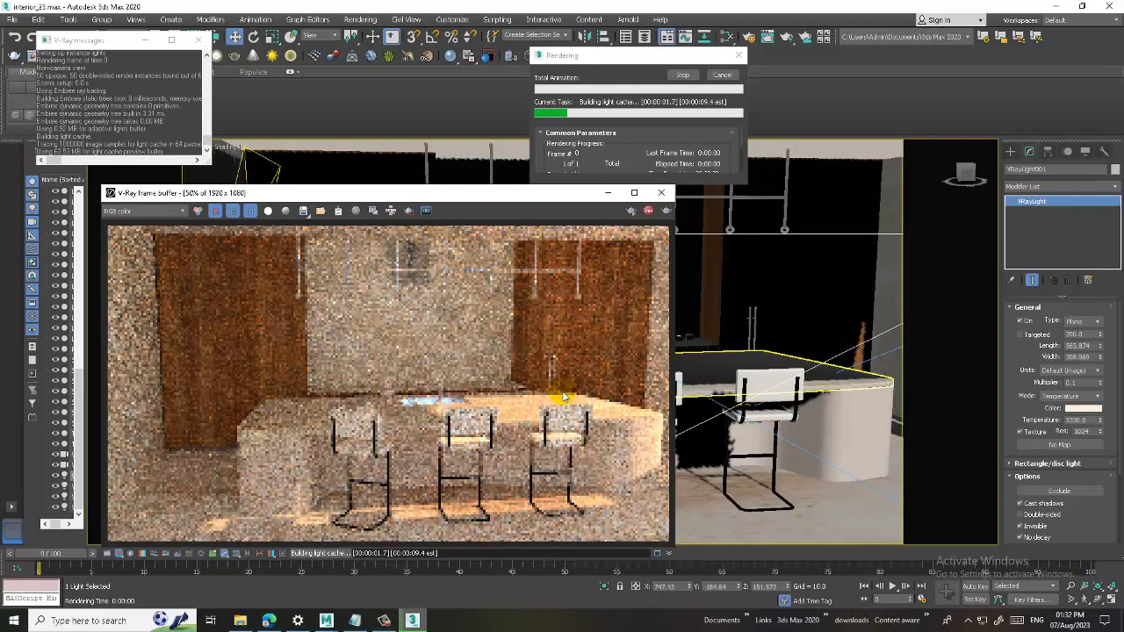
pyautogui.click(661, 193)
pyautogui.click(749, 282)
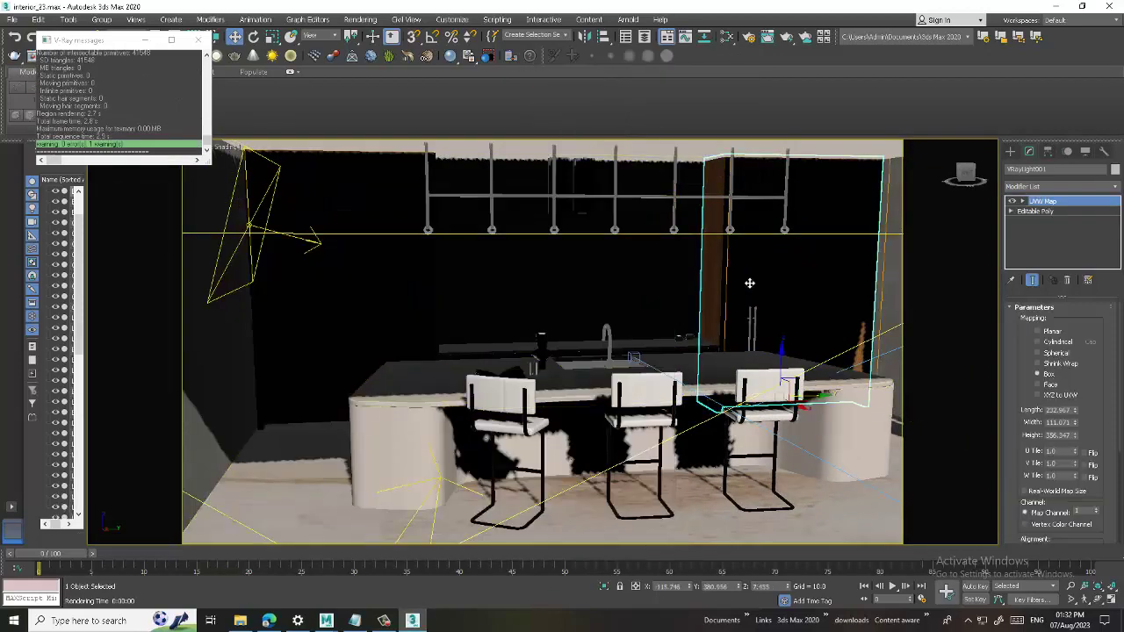
pyautogui.hotkey('alt', 'w')
pyautogui.hotkey('alt', 'w')
pyautogui.hotkey('shift', 'q')
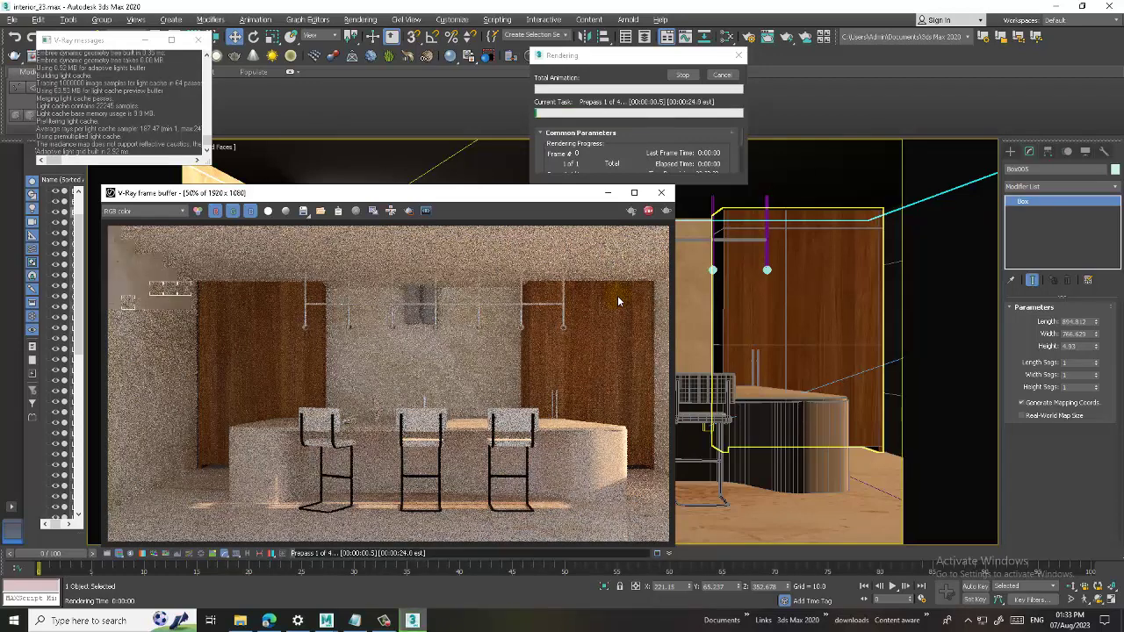
# Stop the running render, close the frame buffer and return to four viewports.
pyautogui.click(648, 212)
pyautogui.click(661, 193)
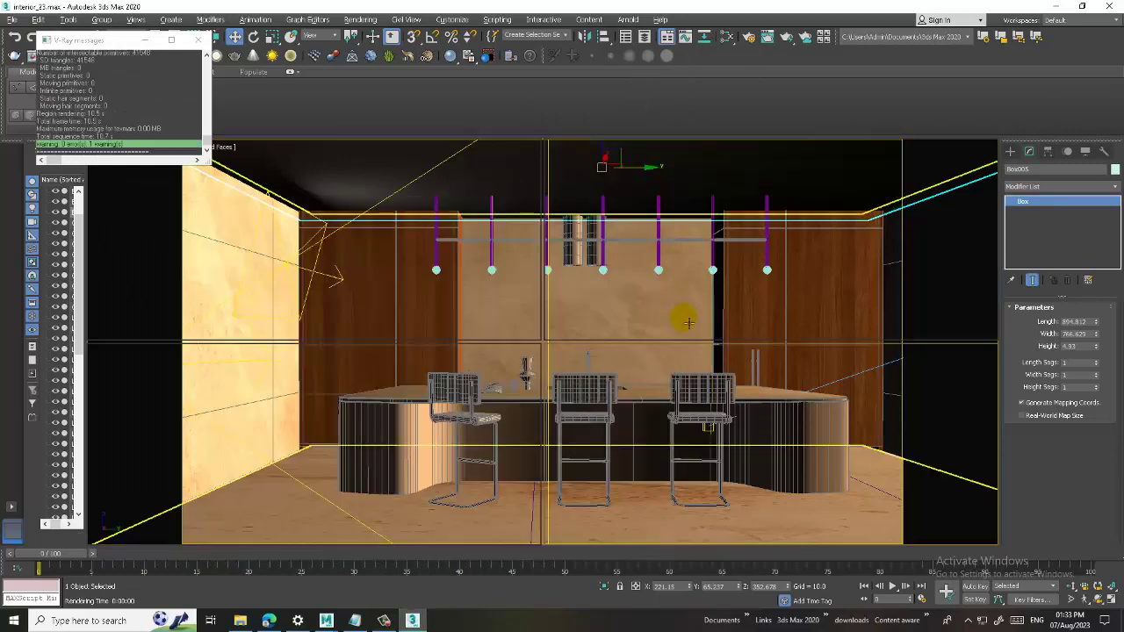
pyautogui.hotkey('alt', 'w')
# Select VRayCam001 and switch its white balance preset to D75.
pyautogui.scroll(-5, 423, 451)
pyautogui.keyDown('alt'); pyautogui.moveTo(423, 451); pyautogui.dragTo(372, 516, button='middle'); pyautogui.keyUp('alt')
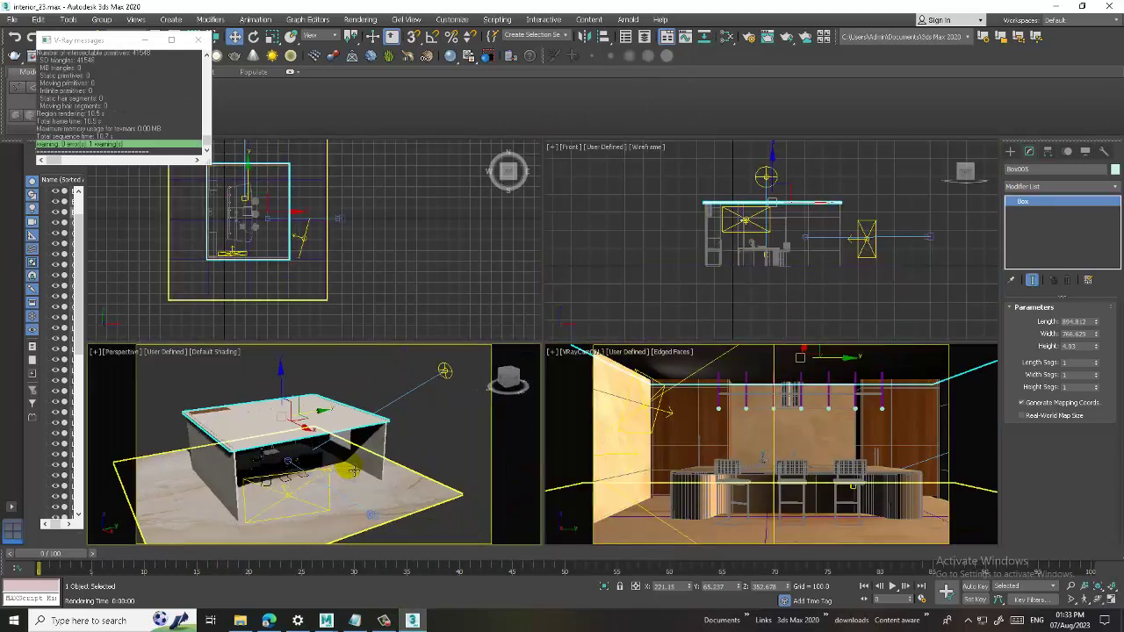
pyautogui.click(372, 515)
pyautogui.click(773, 492)
pyautogui.hotkey('alt', 'w')
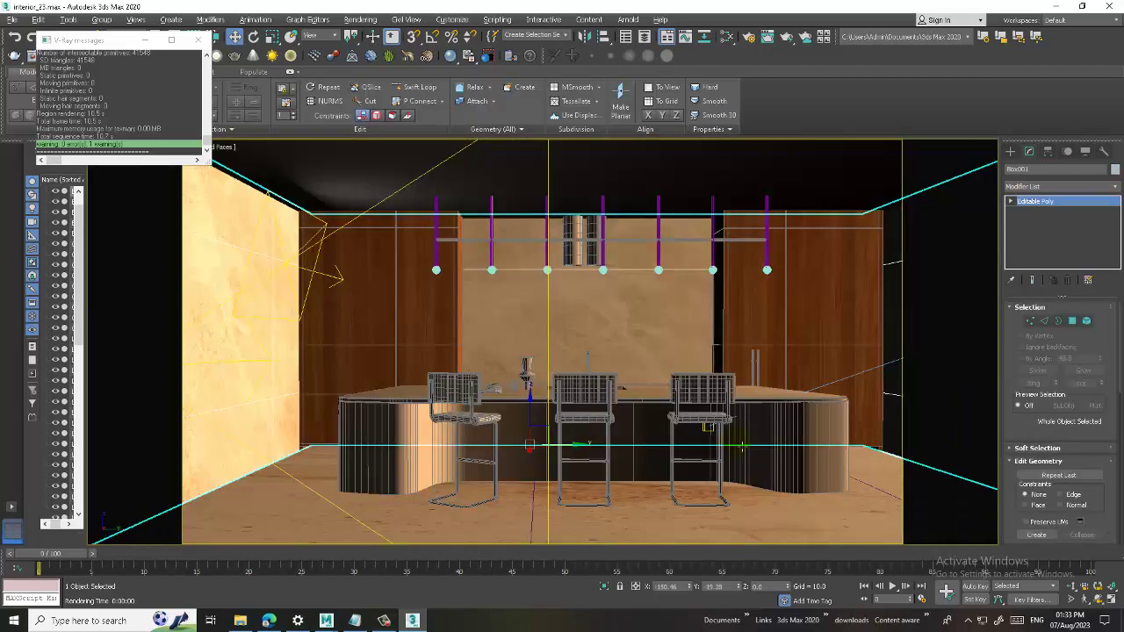
pyautogui.click(742, 446)
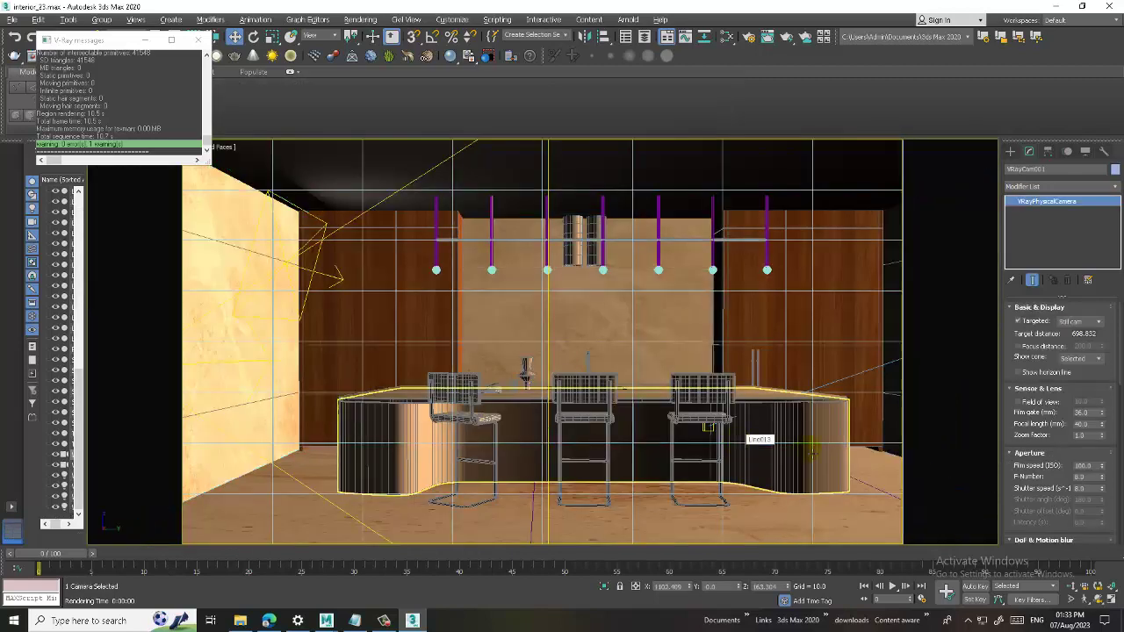
pyautogui.scroll(-3, 1070, 451)
pyautogui.scroll(-2, 1080, 440)
pyautogui.click(1089, 463)
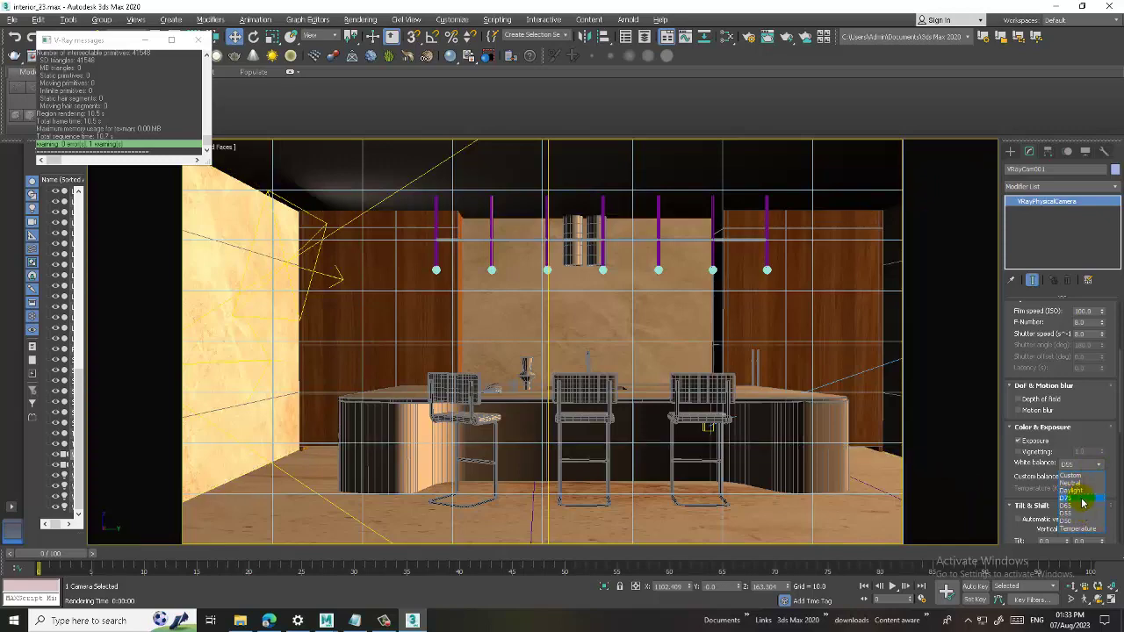
pyautogui.click(1082, 502)
# Render the kitchen through VRayCam001 at D75 white balance, then stop and close the render.
pyautogui.click(351, 19)
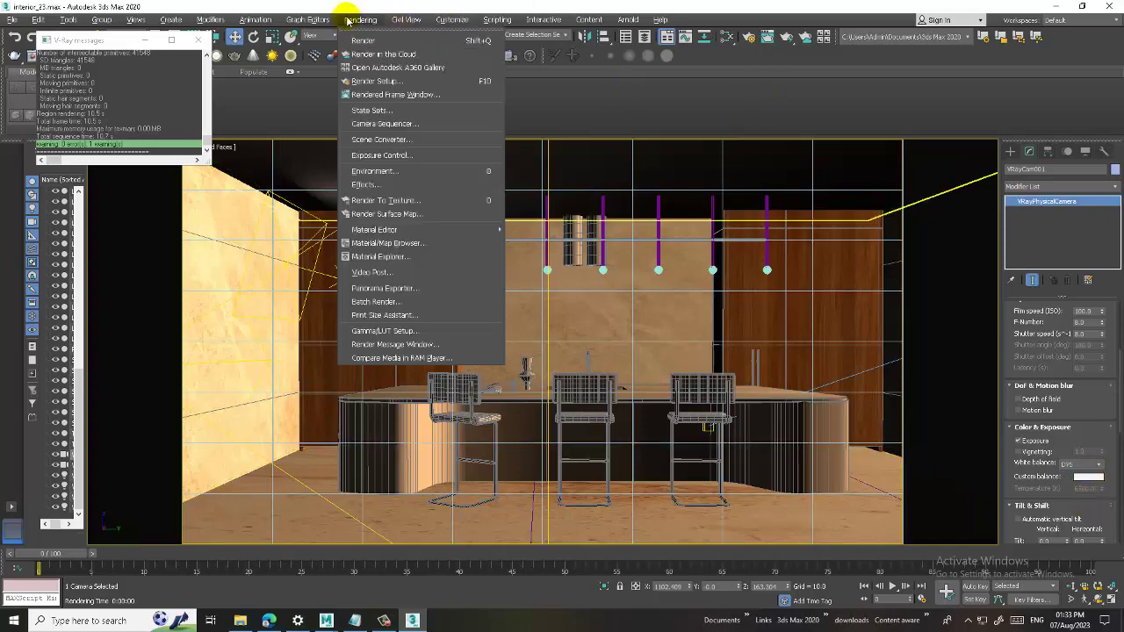
pyautogui.click(363, 40)
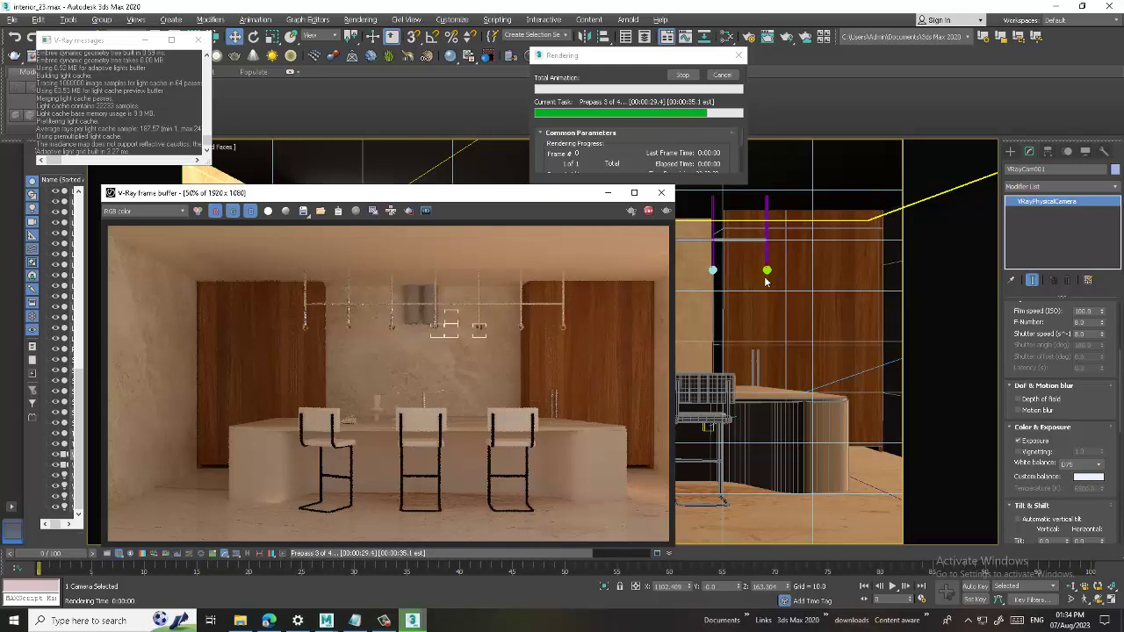
pyautogui.press('Escape')
pyautogui.click(664, 193)
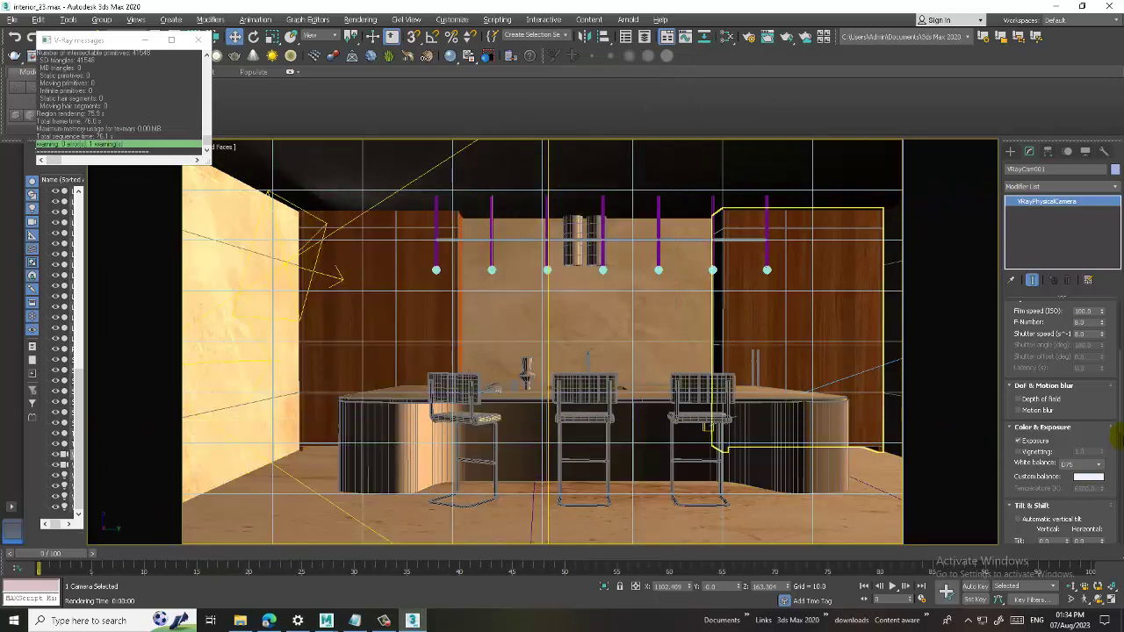
# Switch the scene's exposure control type to VRay Exposure Control.
pyautogui.click(362, 19)
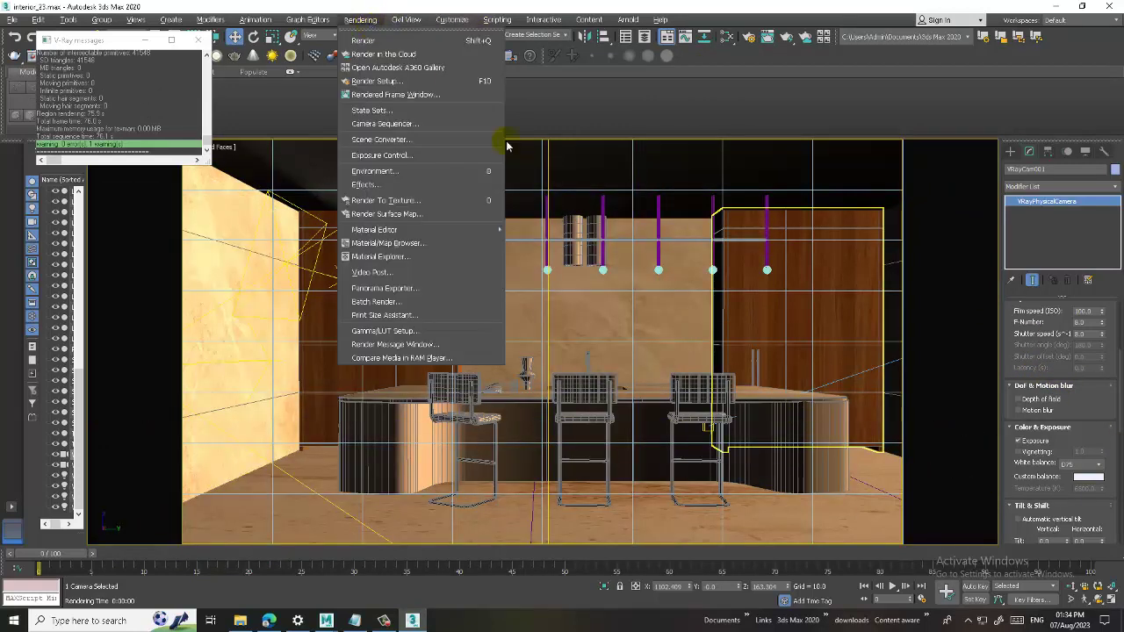
pyautogui.click(402, 157)
pyautogui.click(712, 311)
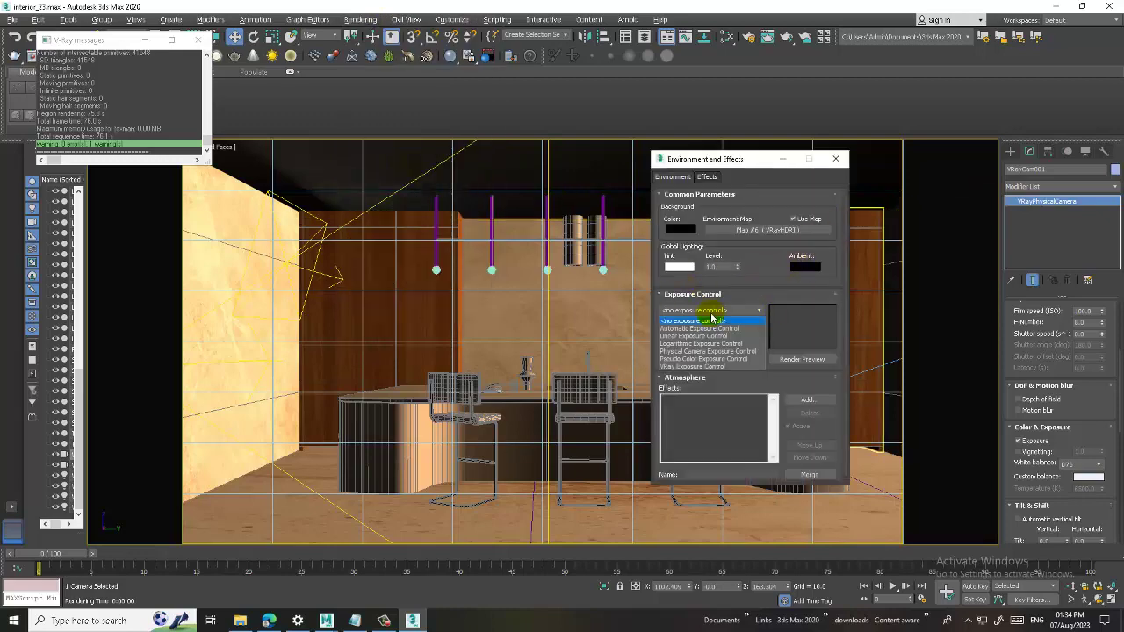
pyautogui.click(704, 365)
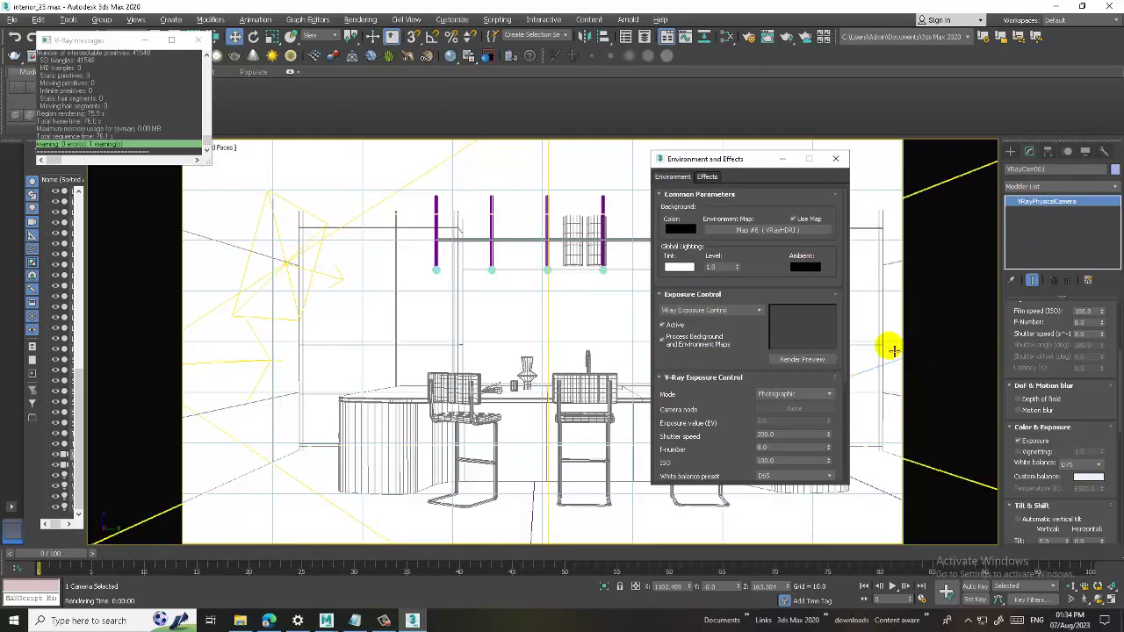
pyautogui.moveTo(743, 358); pyautogui.dragTo(746, 263)
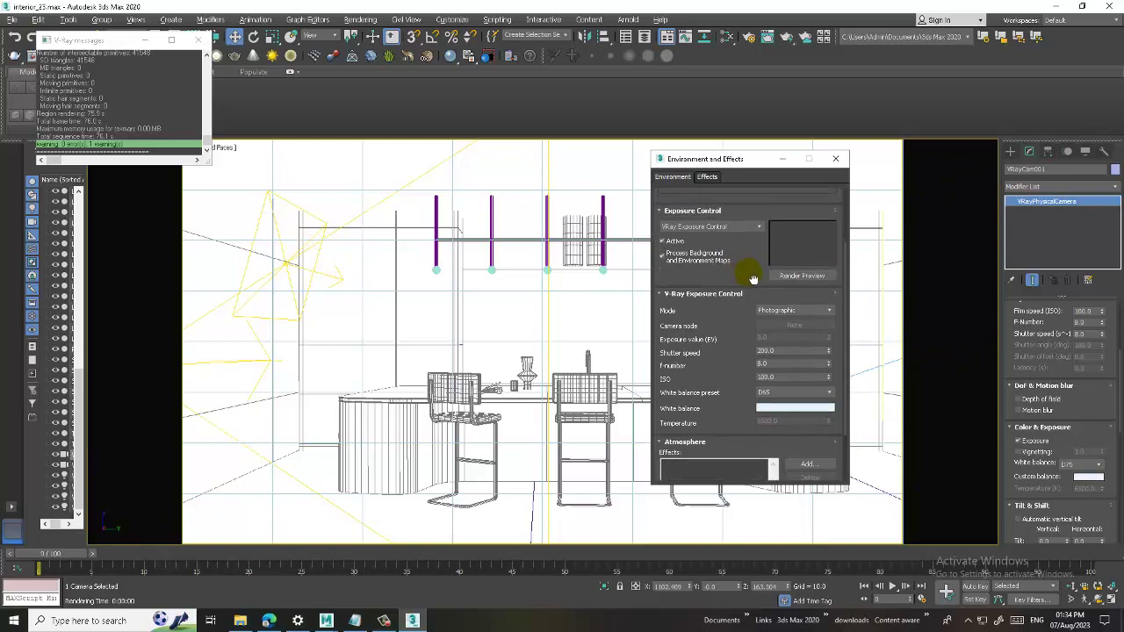
# Run a test render of the camera view with VRay Exposure Control.
pyautogui.click(360, 19)
pyautogui.click(374, 42)
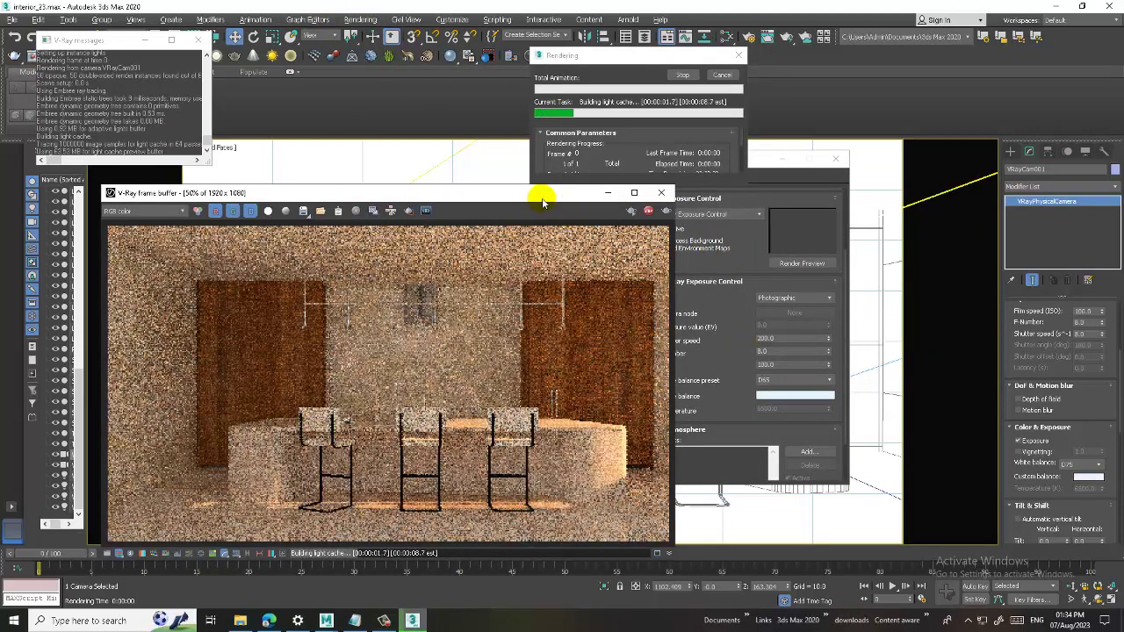
pyautogui.moveTo(534, 194); pyautogui.dragTo(425, 115)
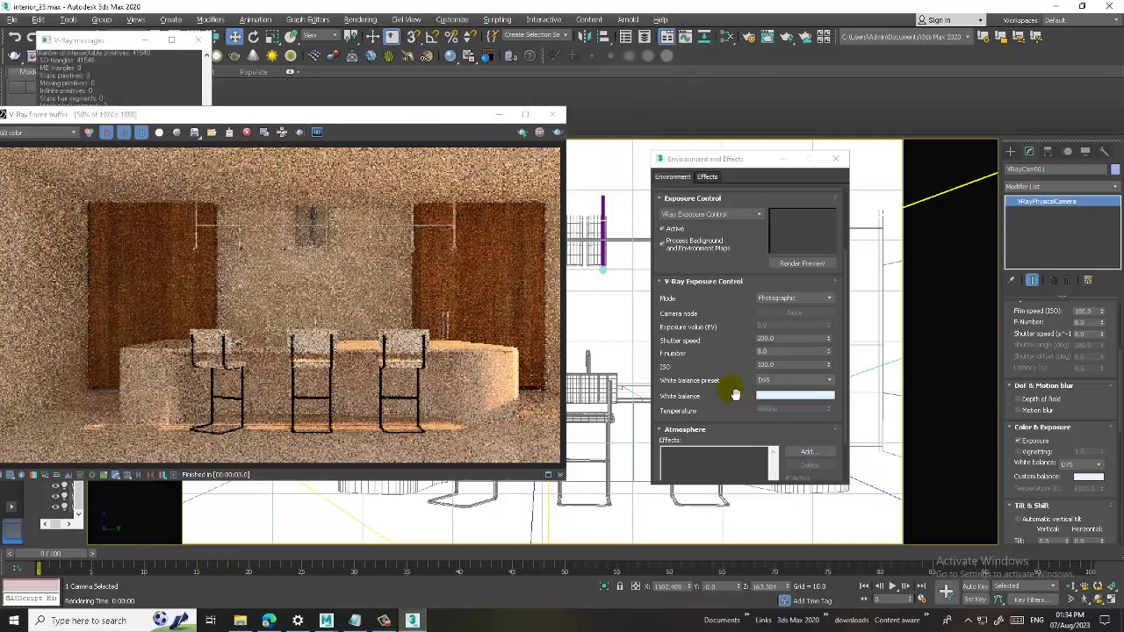
pyautogui.moveTo(734, 389); pyautogui.dragTo(732, 367)
# Set the exposure white balance preset to D50, re-render to check, and close the render.
pyautogui.click(782, 363)
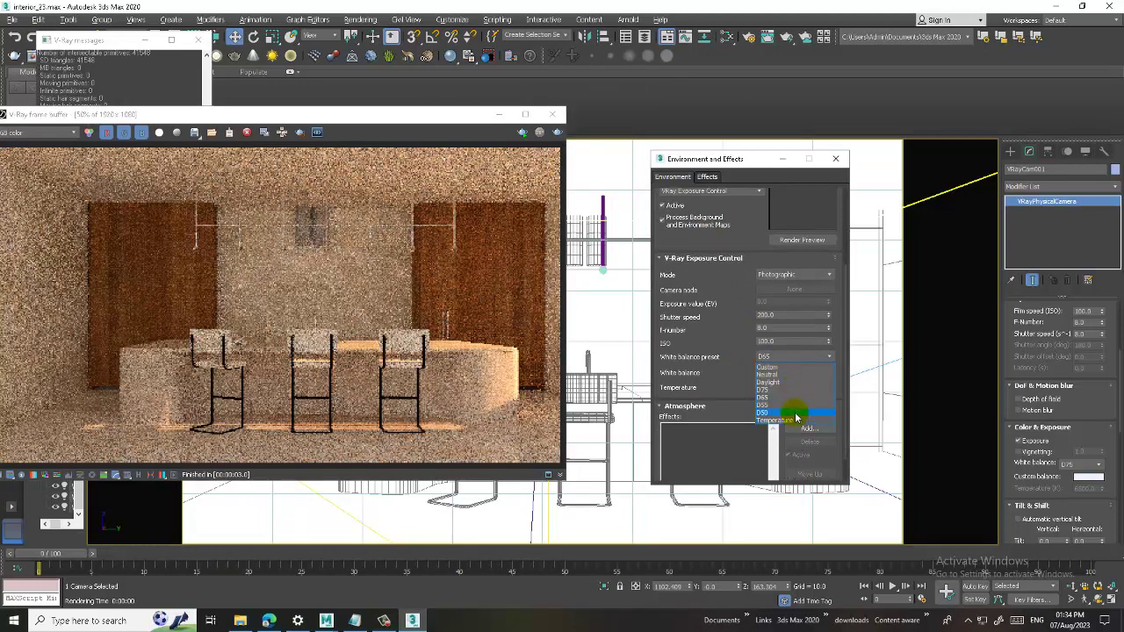
pyautogui.click(795, 415)
pyautogui.click(556, 132)
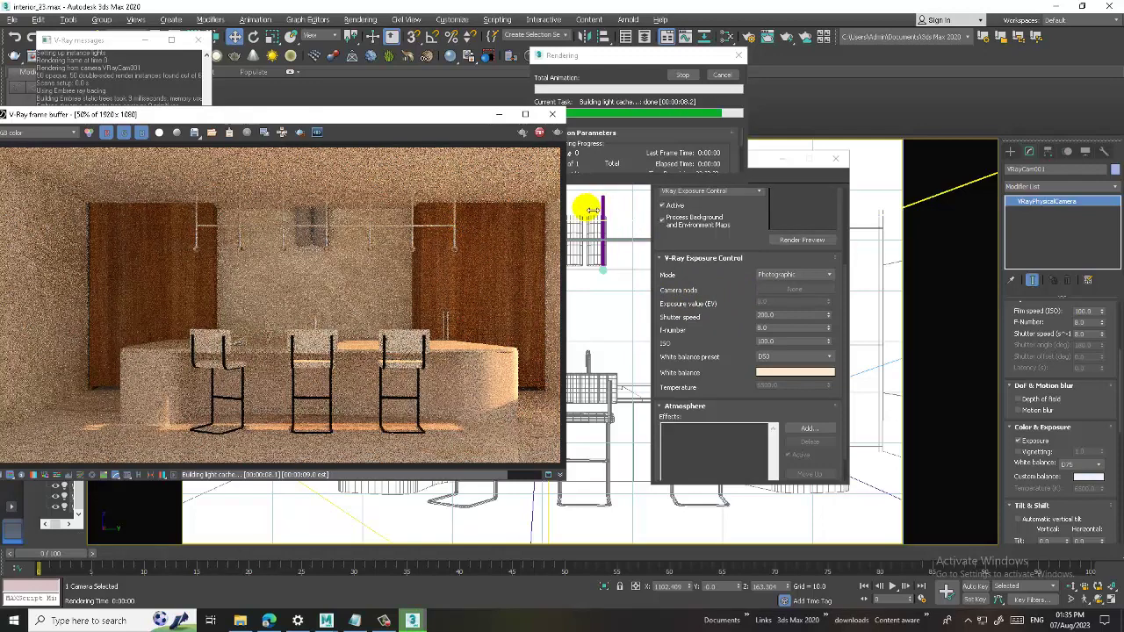
pyautogui.click(551, 114)
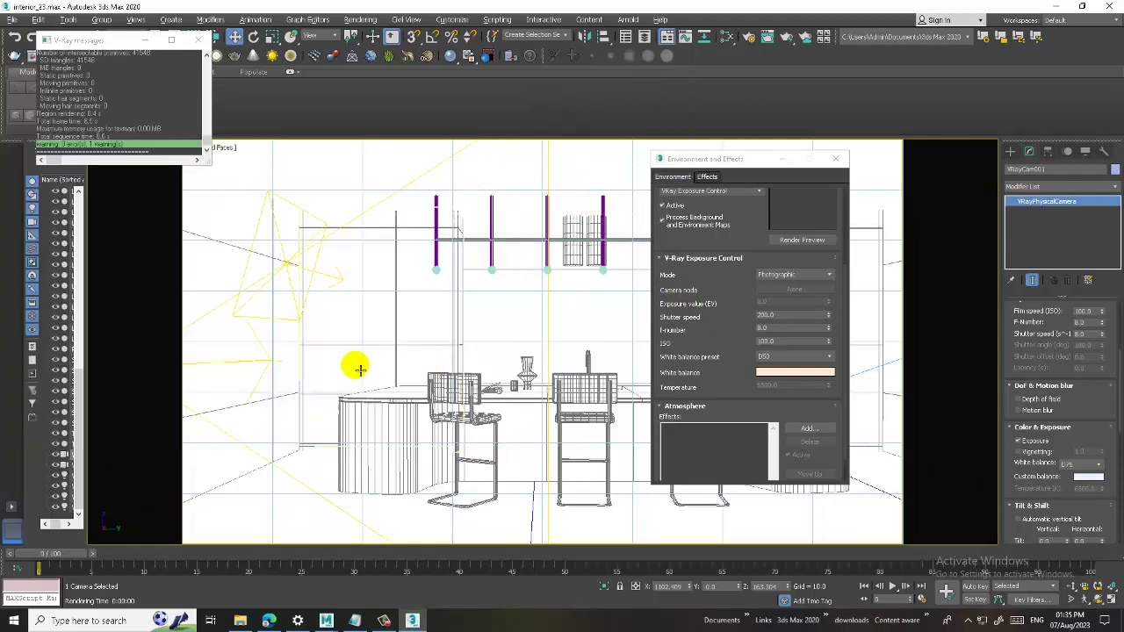
# Set VRayLight002's multiplier to 0.4, test-rendering after each change.
pyautogui.click(299, 323)
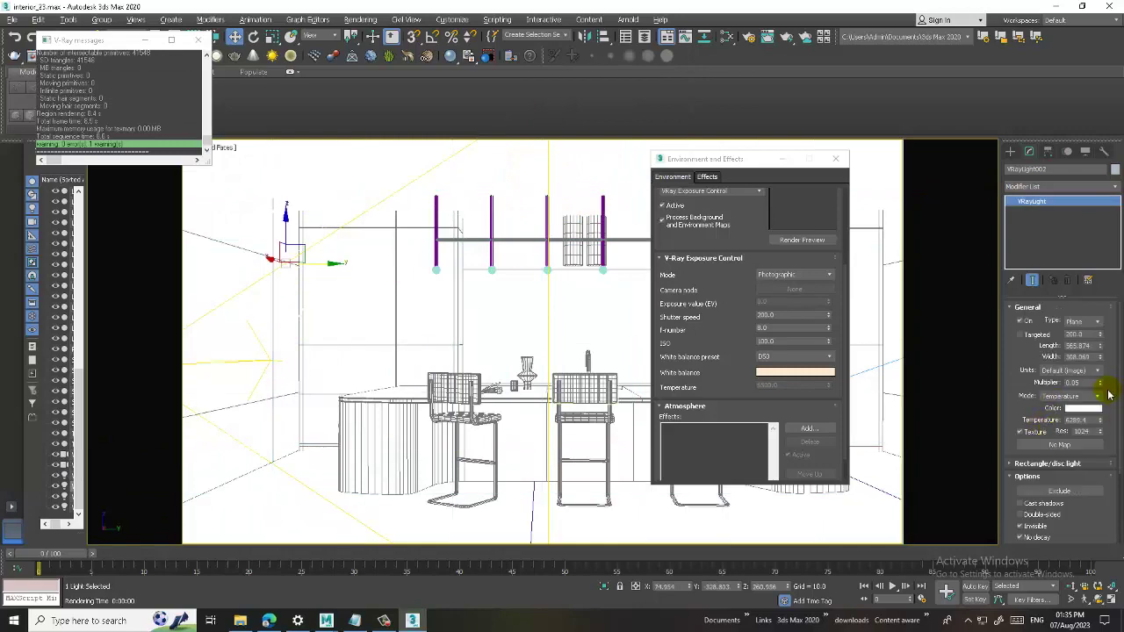
pyautogui.moveTo(1104, 390); pyautogui.dragTo(1101, 309)
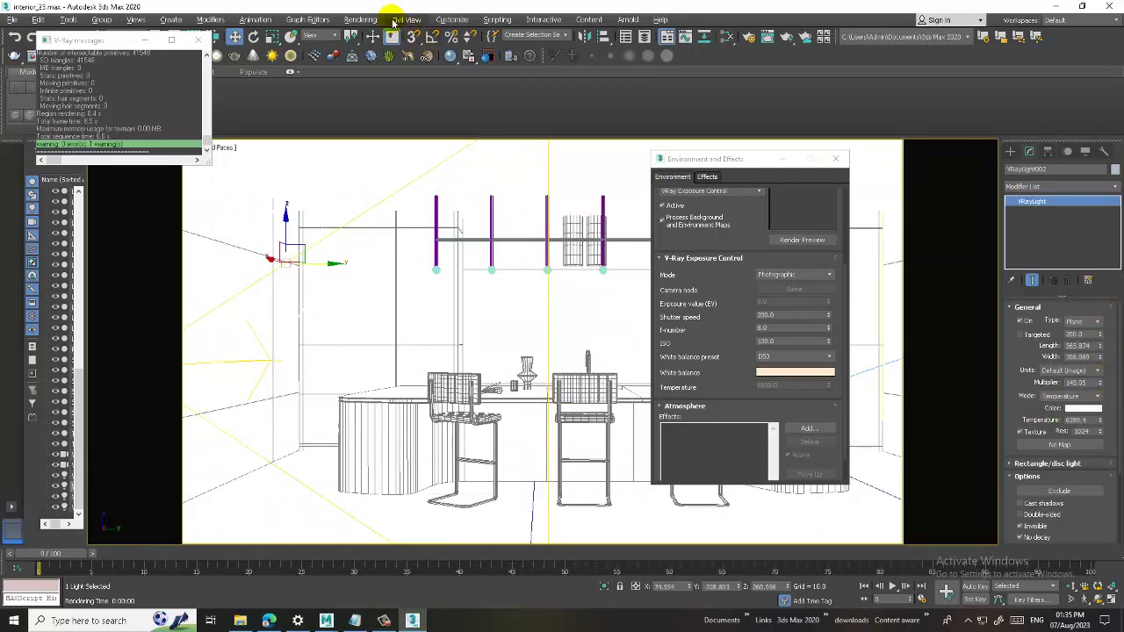
pyautogui.click(360, 20)
pyautogui.click(376, 41)
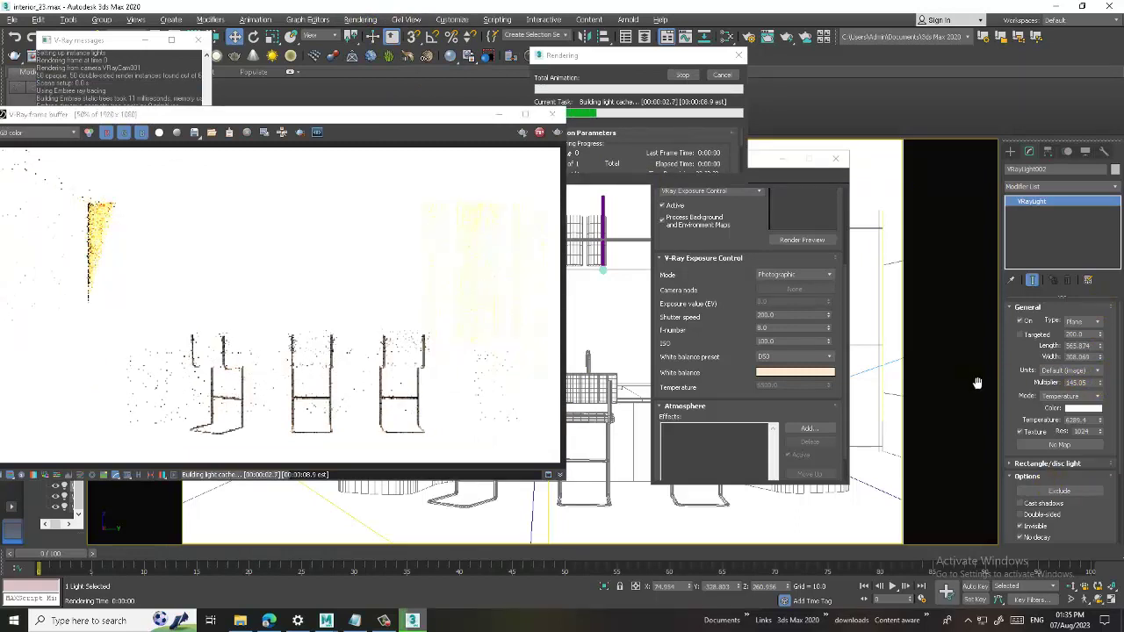
pyautogui.doubleClick(1085, 383)
pyautogui.write('2')
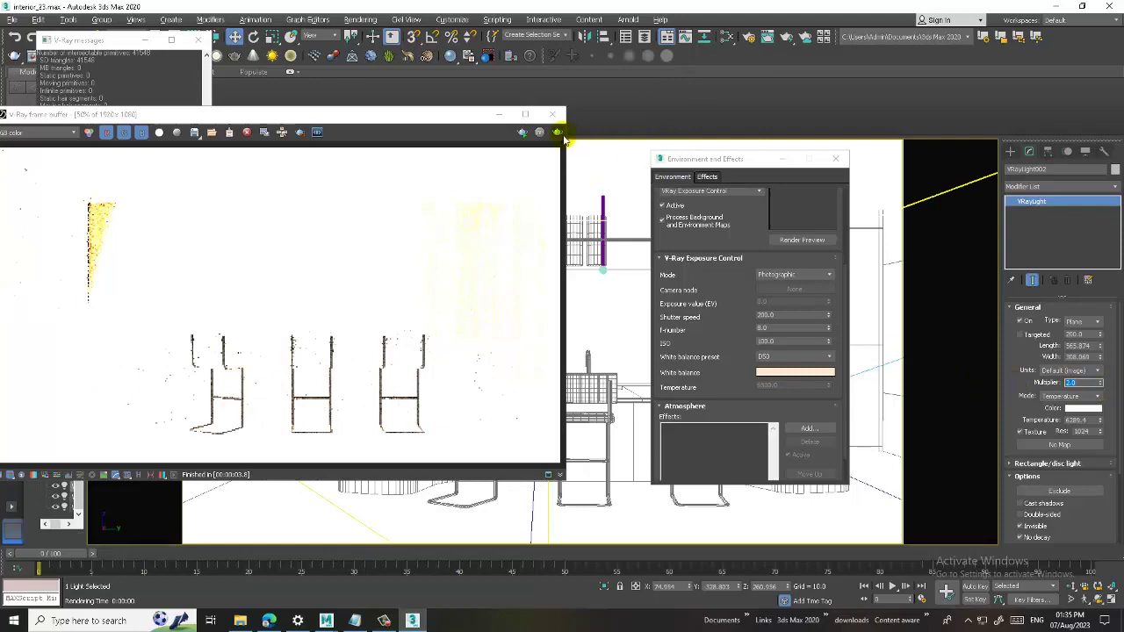
pyautogui.click(556, 132)
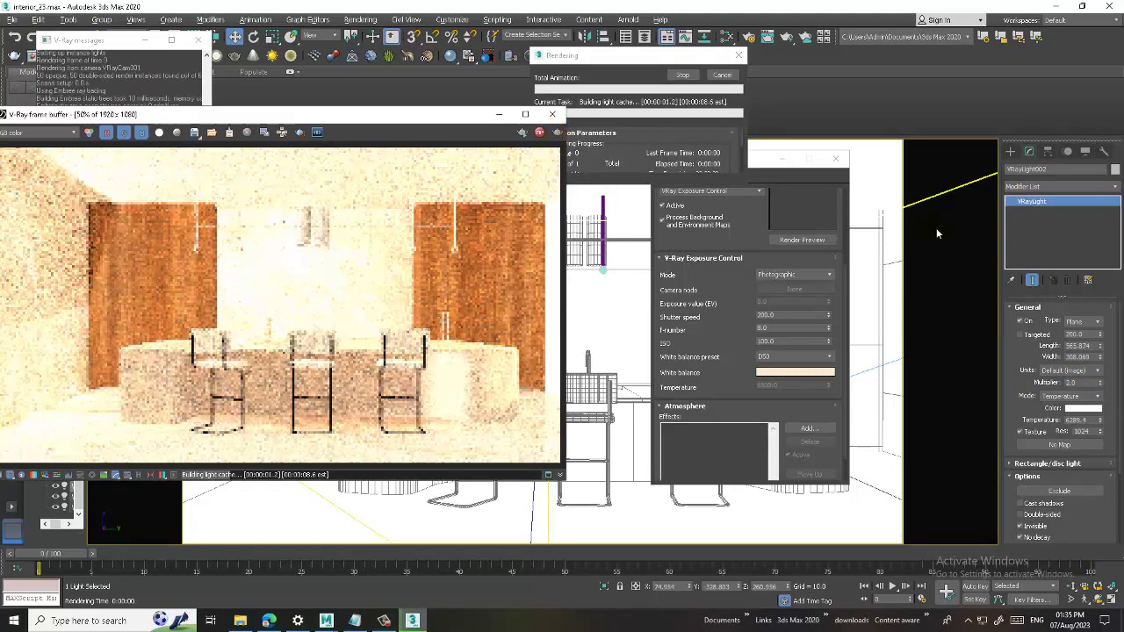
pyautogui.doubleClick(1086, 383)
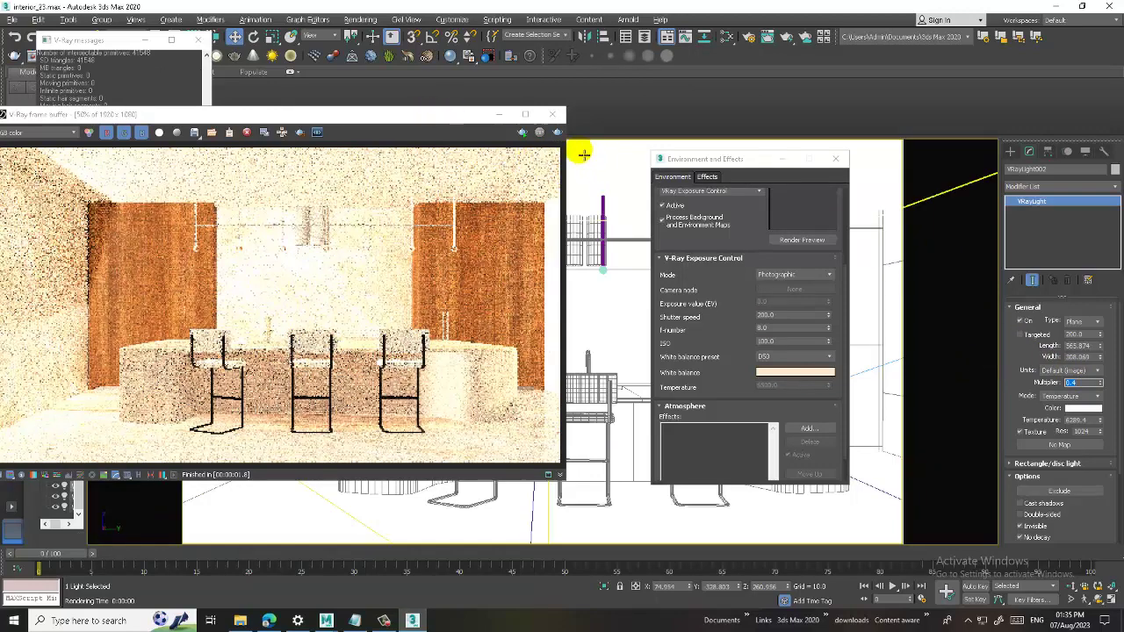
pyautogui.click(557, 131)
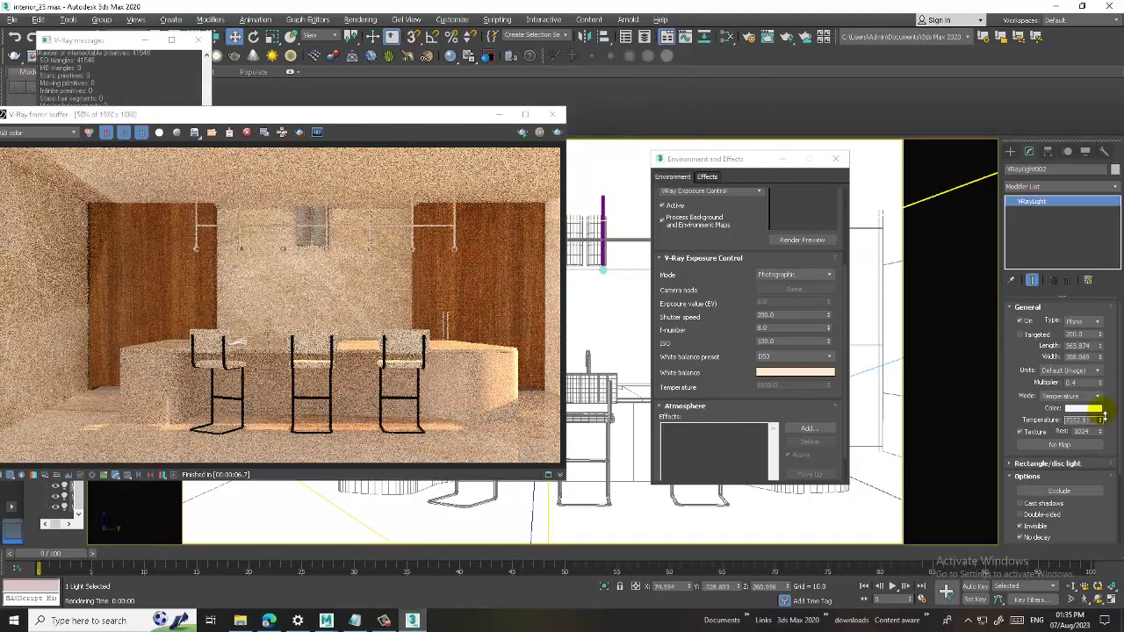
# Warm VRayLight002's colour temperature to 6666.764, render to check, and close the windows.
pyautogui.moveTo(1109, 432); pyautogui.dragTo(1112, 437)
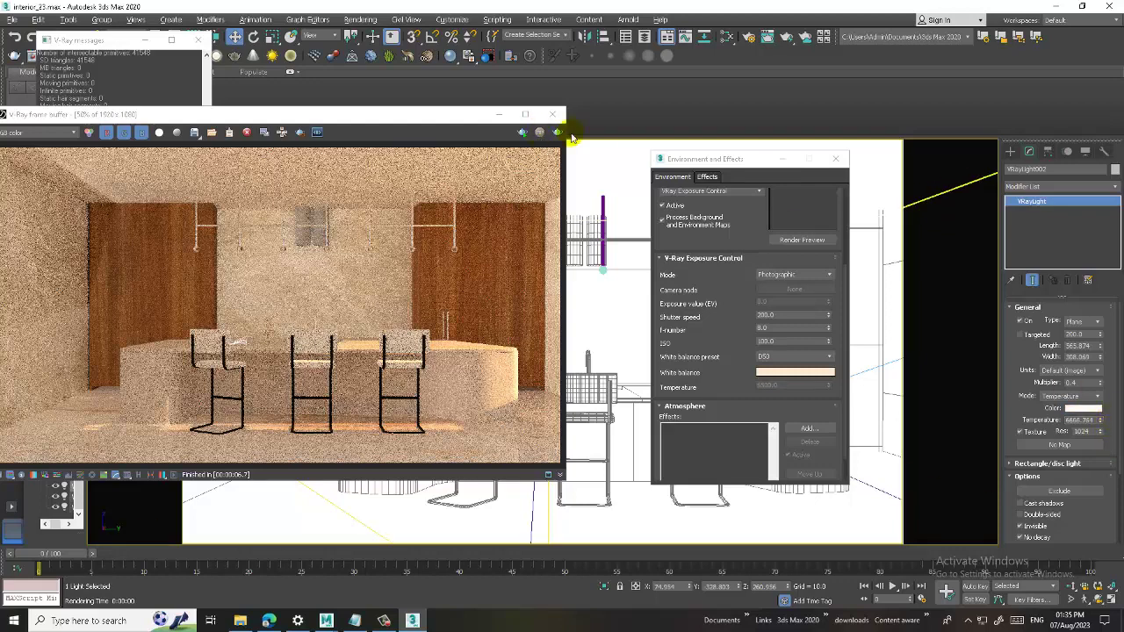
pyautogui.click(558, 132)
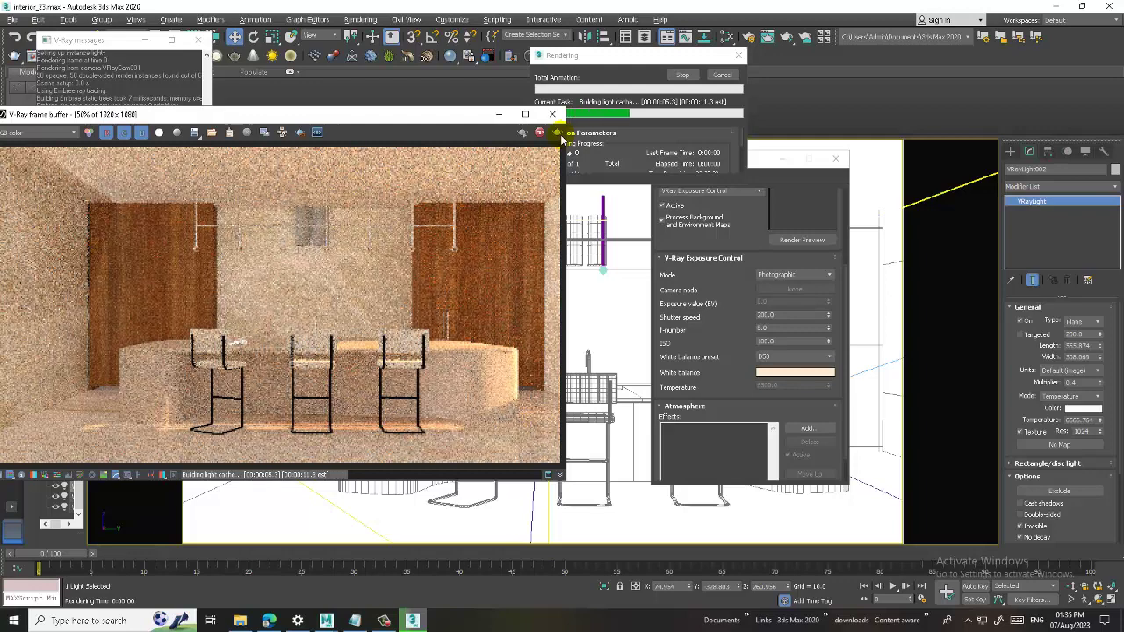
pyautogui.click(552, 114)
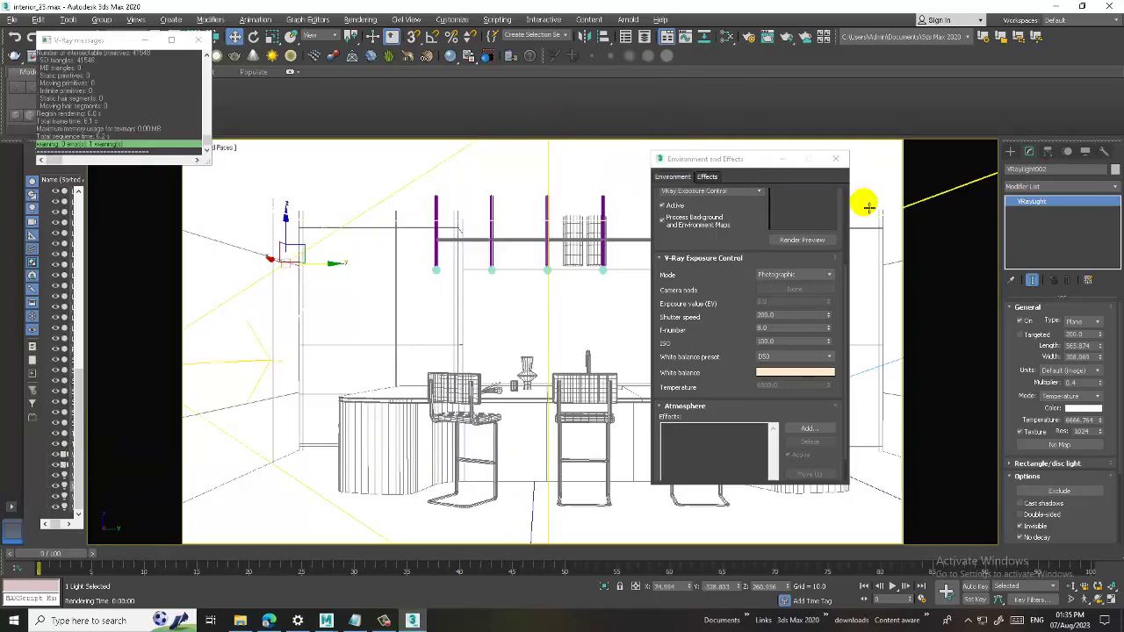
pyautogui.click(835, 159)
# Inspect the scene in perspective, orbiting around the VRaySun to a side view of the house.
pyautogui.click(758, 251)
pyautogui.press('p')
pyautogui.scroll(-3, 690, 323)
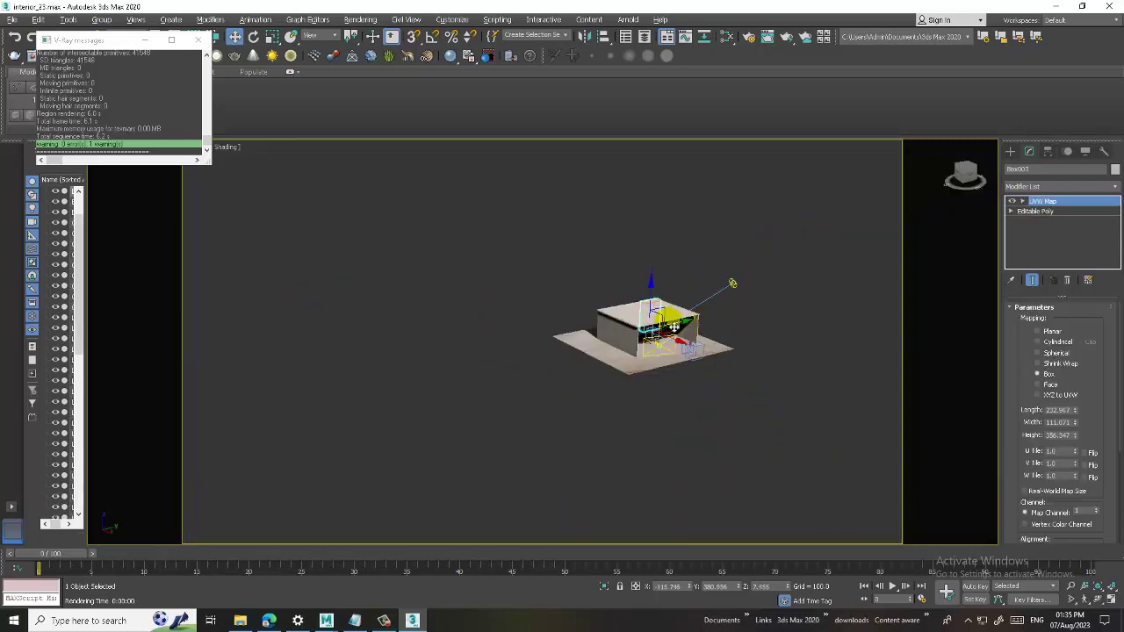
pyautogui.scroll(4, 673, 326)
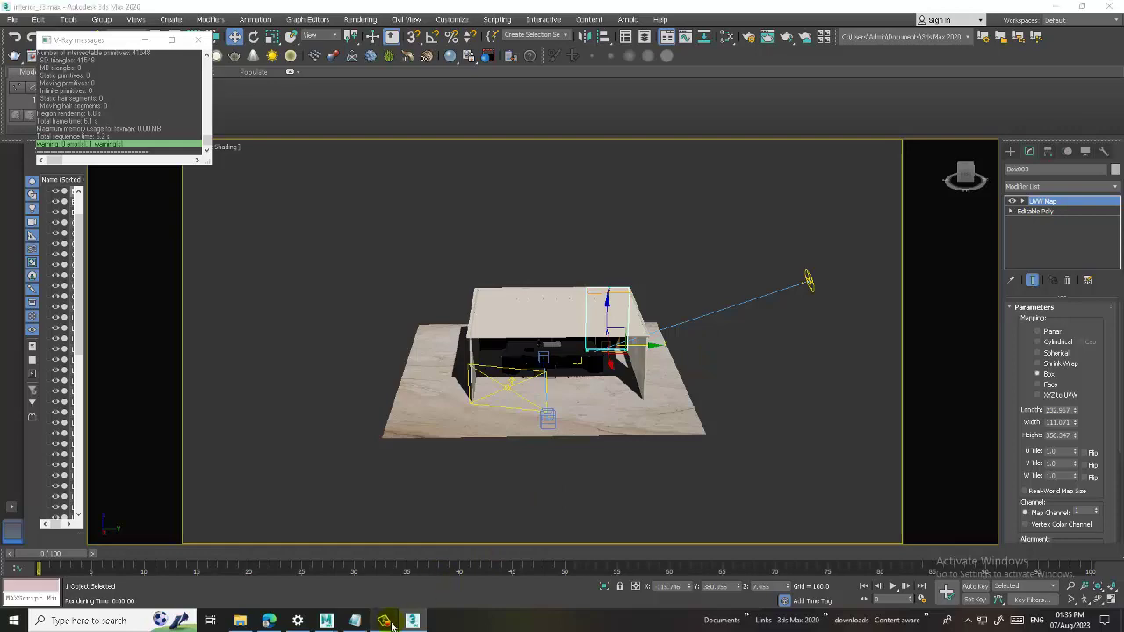
pyautogui.click(810, 279)
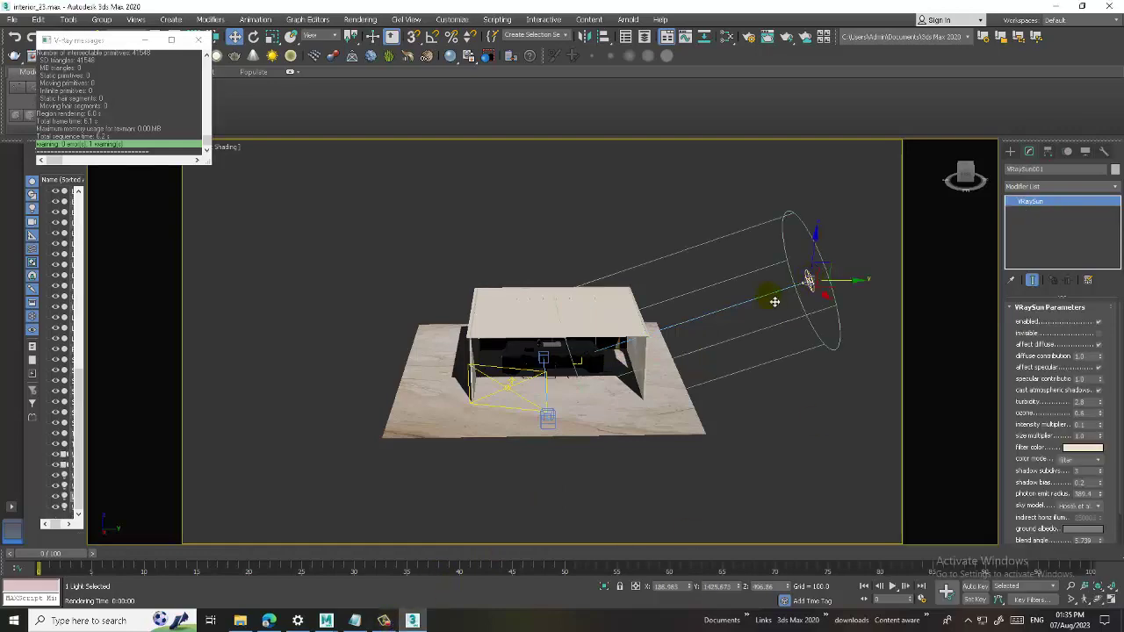
pyautogui.keyDown('alt'); pyautogui.moveTo(810, 280); pyautogui.dragTo(806, 274, button='middle'); pyautogui.keyUp('alt')
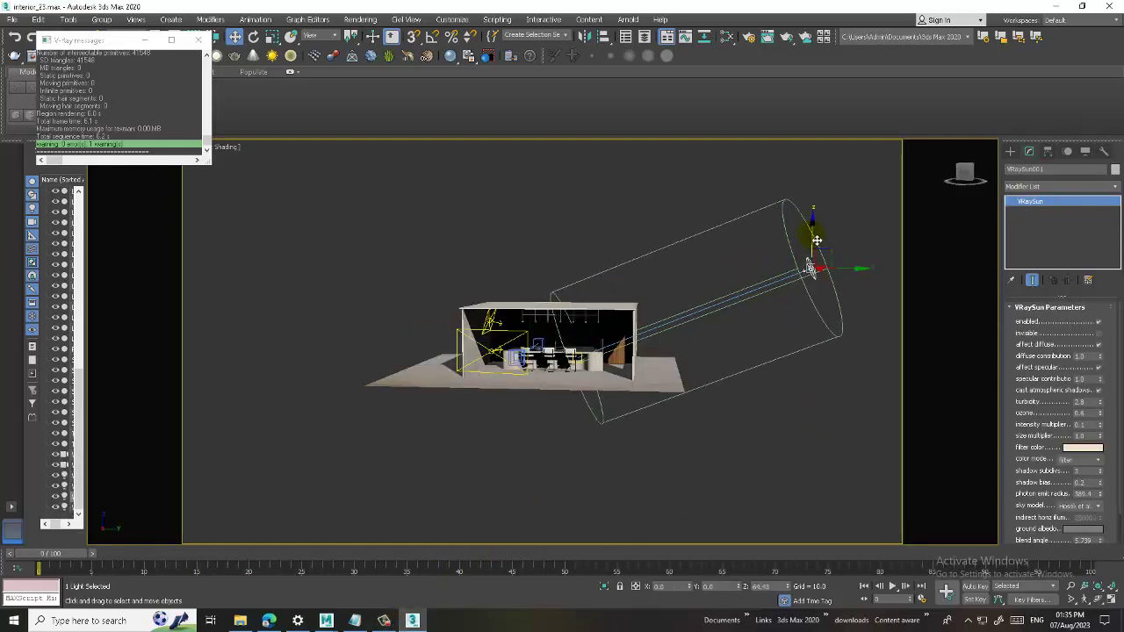
pyautogui.scroll(2, 597, 369)
pyautogui.scroll(3, 597, 369)
pyautogui.scroll(3, 597, 369)
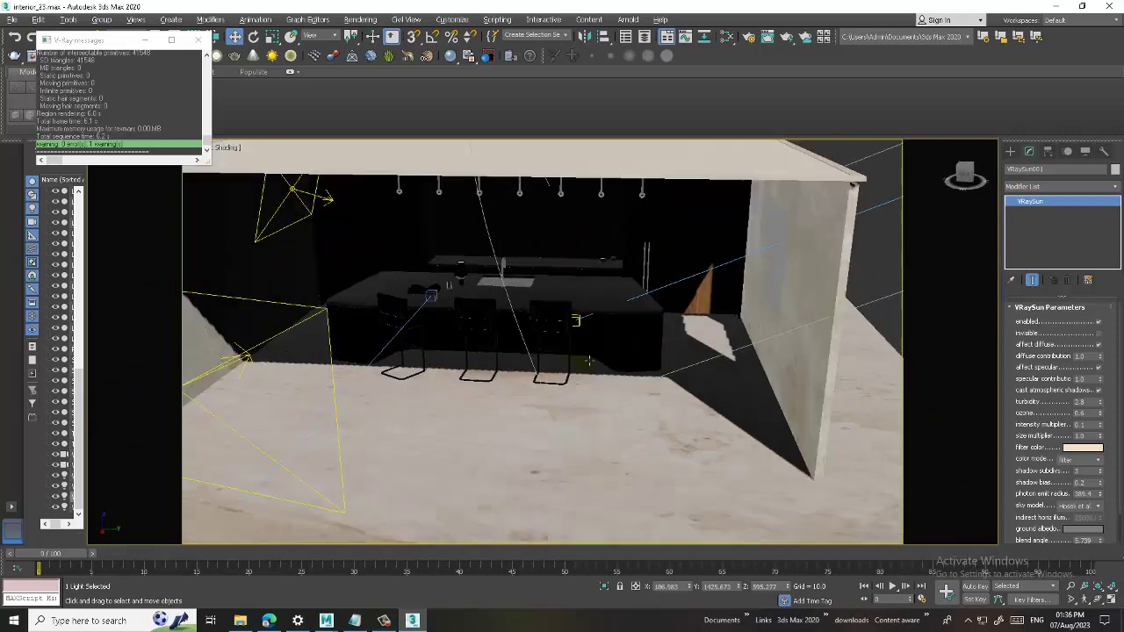
pyautogui.scroll(3, 624, 354)
pyautogui.scroll(-5, 624, 354)
pyautogui.keyDown('alt'); pyautogui.moveTo(624, 354); pyautogui.dragTo(457, 359, button='middle'); pyautogui.keyUp('alt')
pyautogui.scroll(-3, 471, 358)
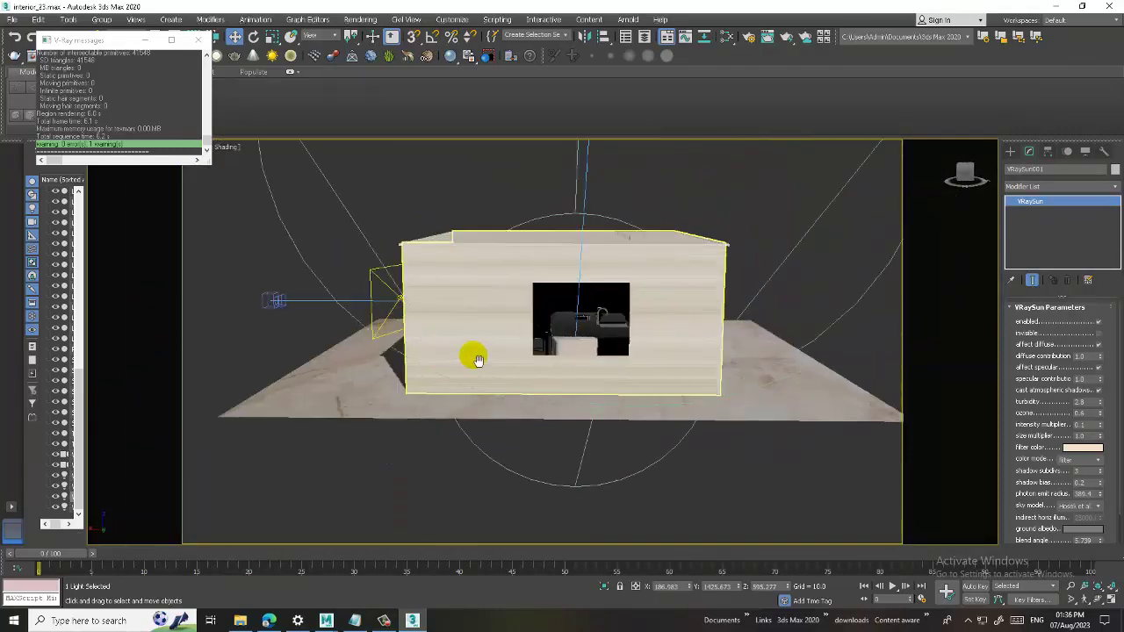
pyautogui.scroll(-2, 519, 343)
# Move the column of 12 wall vertices of house shell Box001 left along X.
pyautogui.click(509, 318)
pyautogui.click(510, 319)
pyautogui.scroll(2, 510, 326)
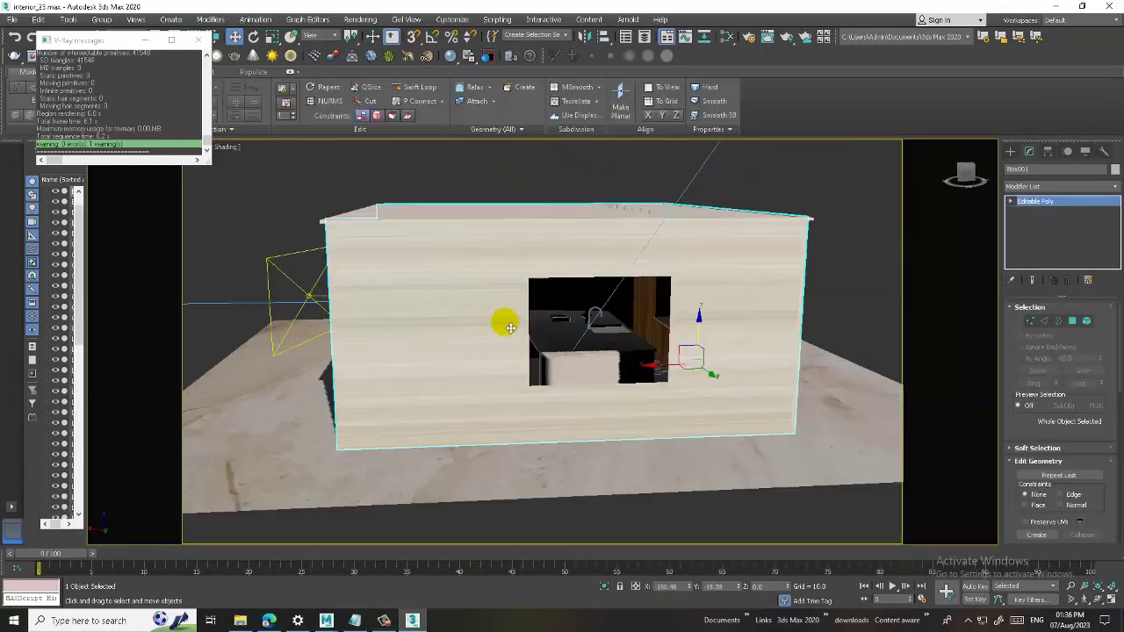
pyautogui.press('F3')
pyautogui.press('1')
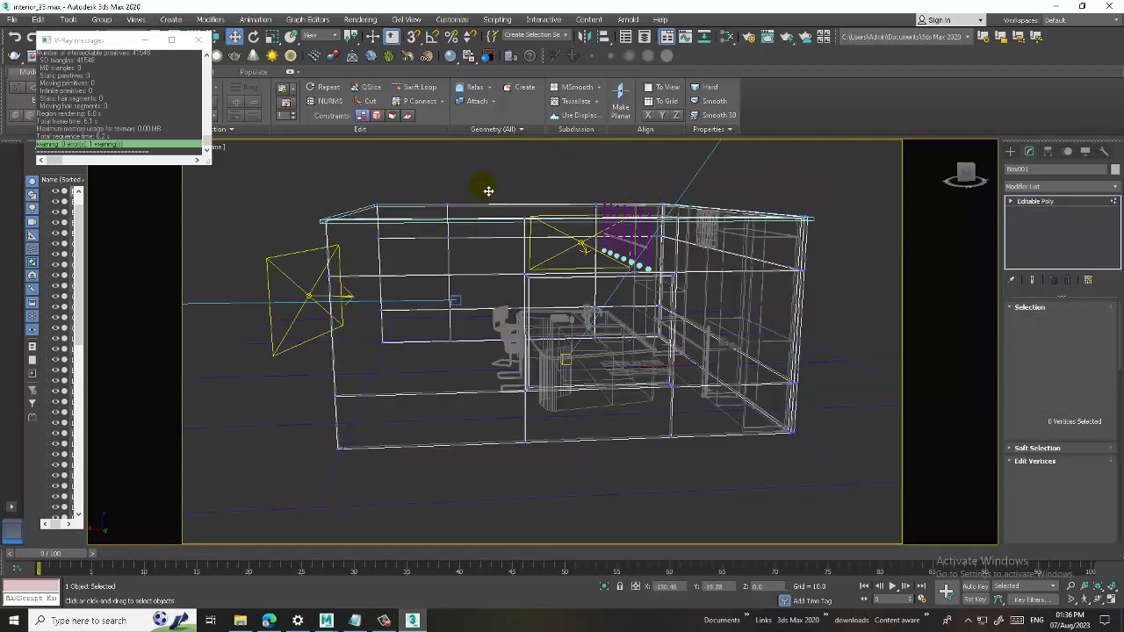
pyautogui.moveTo(537, 294)
pyautogui.keyDown('alt'); pyautogui.mouseDown(button='middle')
pyautogui.moveTo(542, 306)
pyautogui.moveTo(532, 294)
pyautogui.mouseUp(button='middle'); pyautogui.keyUp('alt')
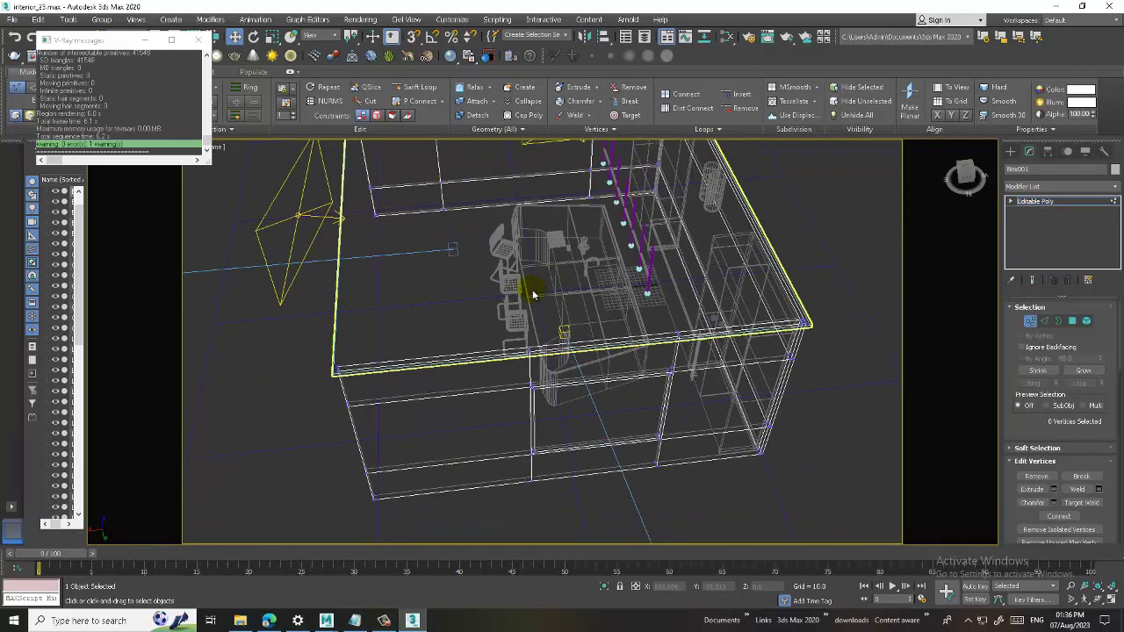
pyautogui.moveTo(550, 556); pyautogui.dragTo(523, 342)
pyautogui.moveTo(508, 430); pyautogui.dragTo(471, 427)
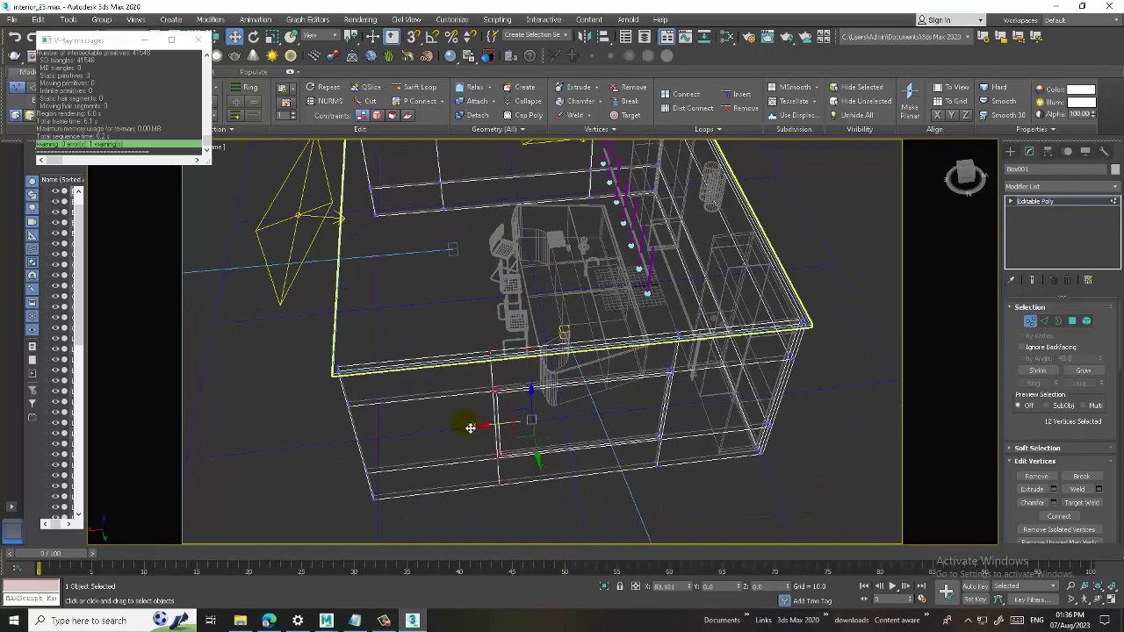
pyautogui.press('F3')
# Orbit to a low interior side view and start a test render.
pyautogui.scroll(-5, 474, 430)
pyautogui.moveTo(564, 413)
pyautogui.keyDown('alt'); pyautogui.mouseDown(button='middle')
pyautogui.moveTo(647, 381)
pyautogui.moveTo(523, 463)
pyautogui.moveTo(633, 447)
pyautogui.mouseUp(button='middle'); pyautogui.keyUp('alt')
pyautogui.scroll(3, 582, 442)
pyautogui.scroll(3, 617, 452)
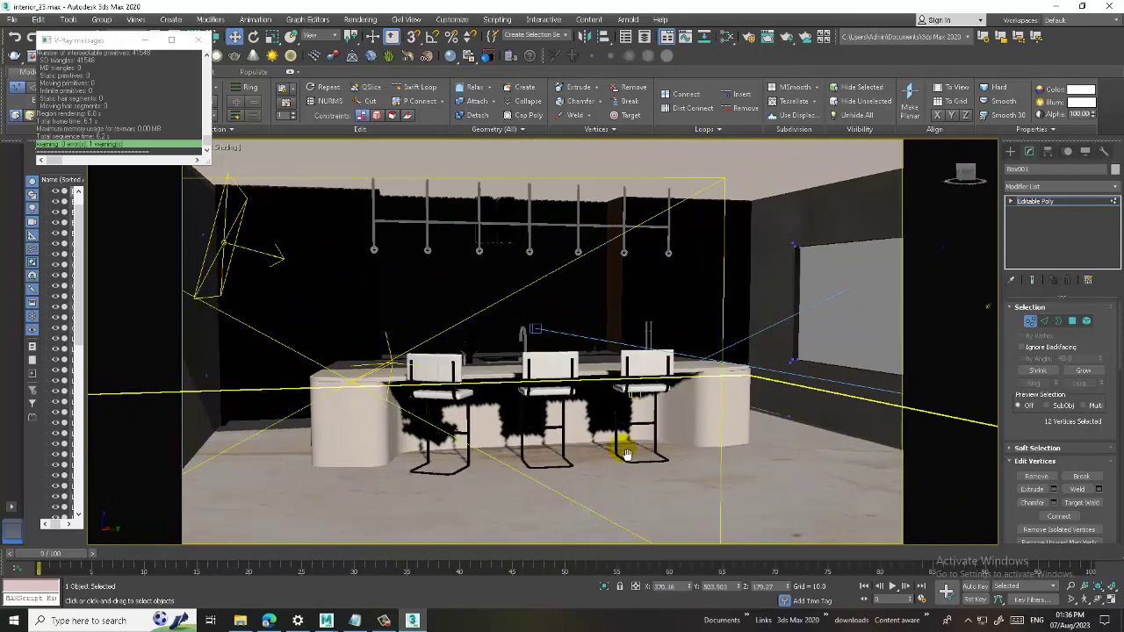
pyautogui.scroll(2, 622, 466)
pyautogui.hotkey('shift', 'q')
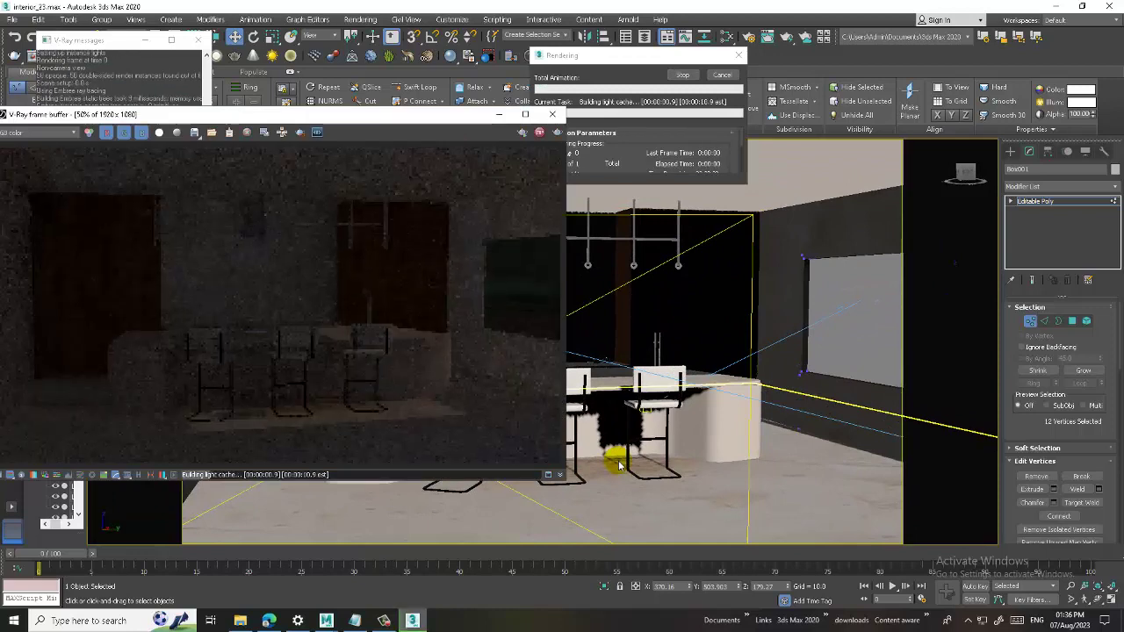
pyautogui.click(539, 120)
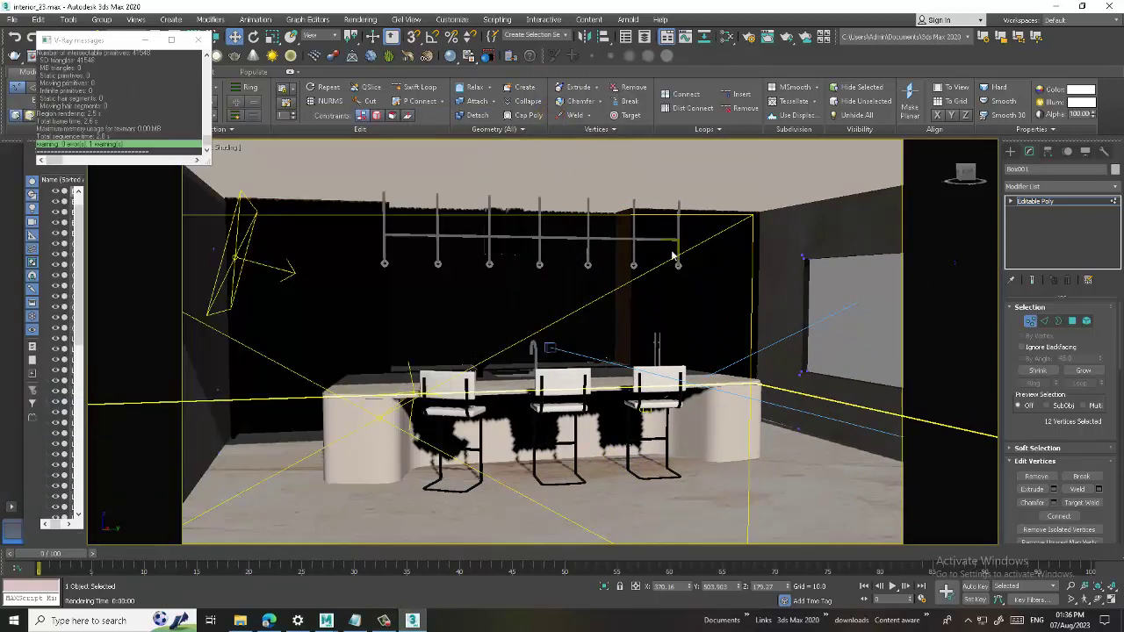
# Test-render the camera view, then close the frame buffer and the V-Ray messages window.
pyautogui.press('F3')
pyautogui.hotkey('shift', 'q')
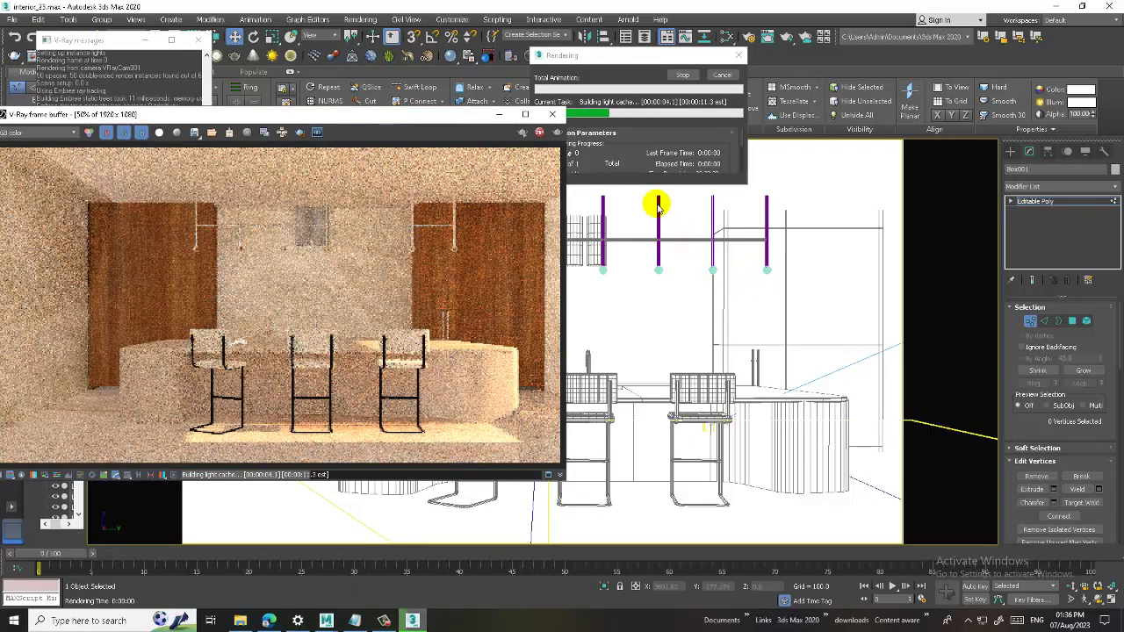
pyautogui.click(551, 114)
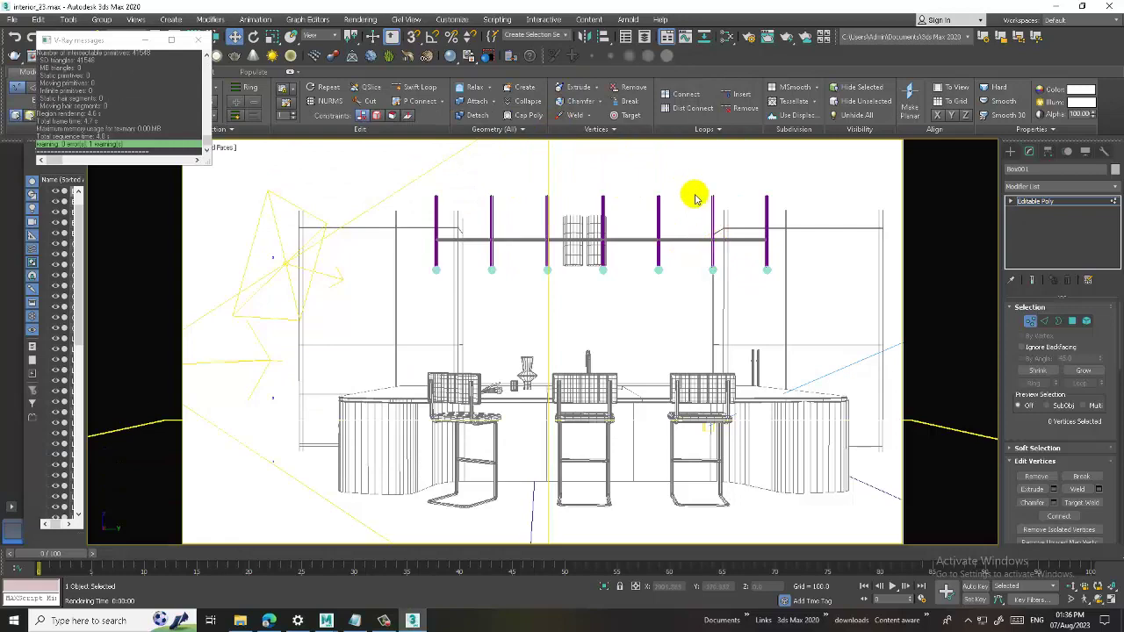
pyautogui.click(197, 39)
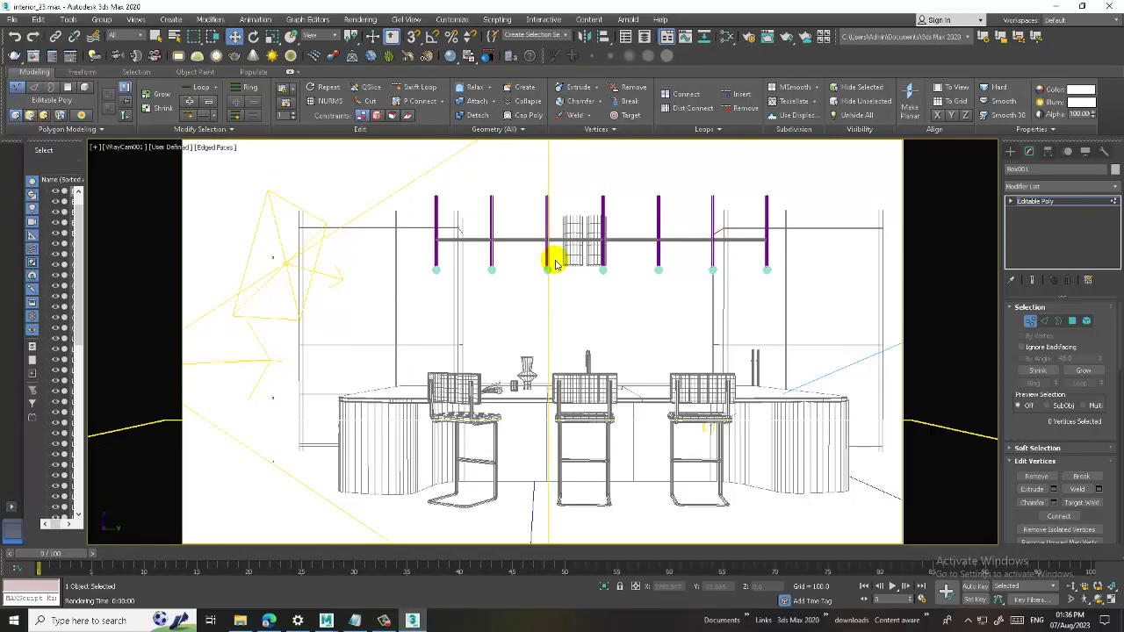
# Return to the shaded perspective view and exit vertex editing of the house shell.
pyautogui.press('p')
pyautogui.scroll(-5, 790, 377)
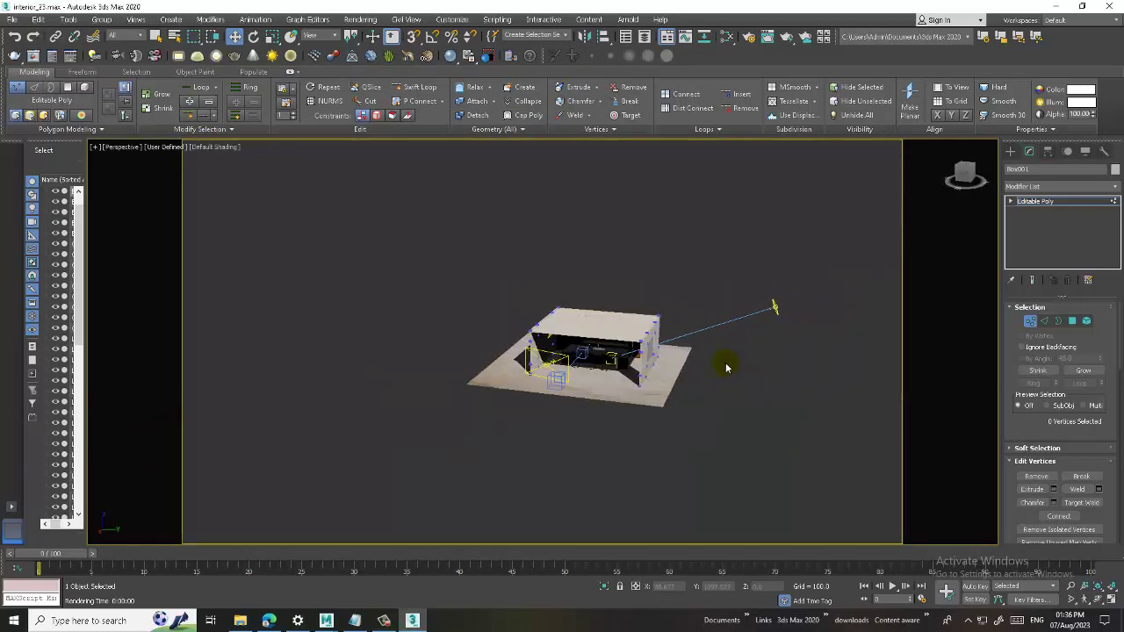
pyautogui.click(1053, 201)
pyautogui.scroll(5, 795, 343)
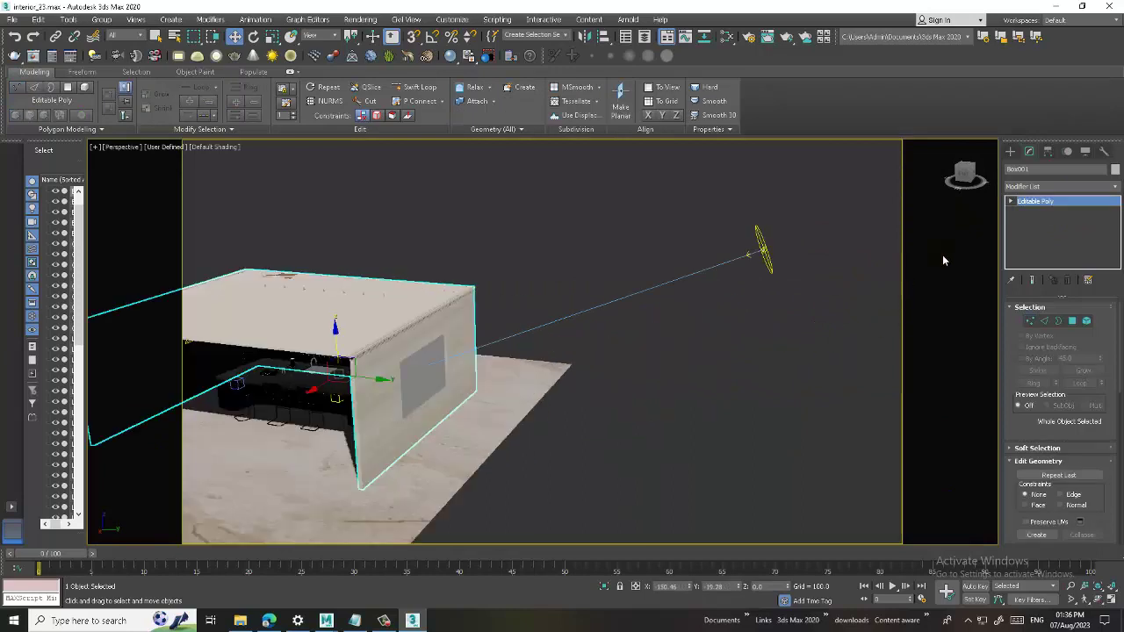
# Draw a BoxGizmo atmospheric helper (BoxGizmo001) outside the room.
pyautogui.click(1011, 152)
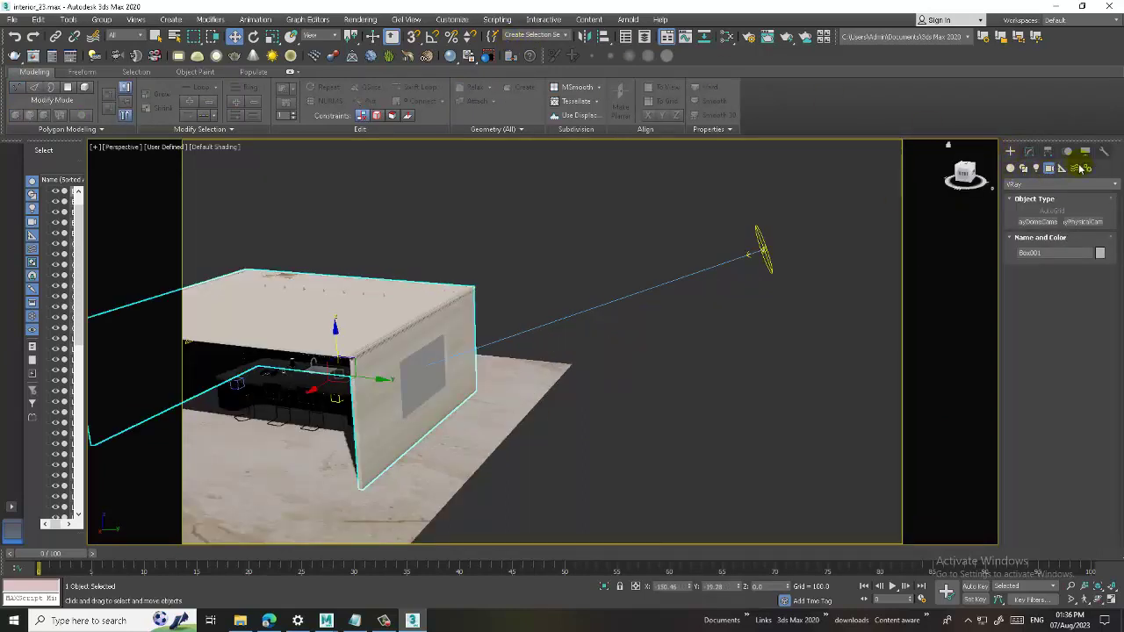
pyautogui.click(1077, 168)
pyautogui.click(1077, 184)
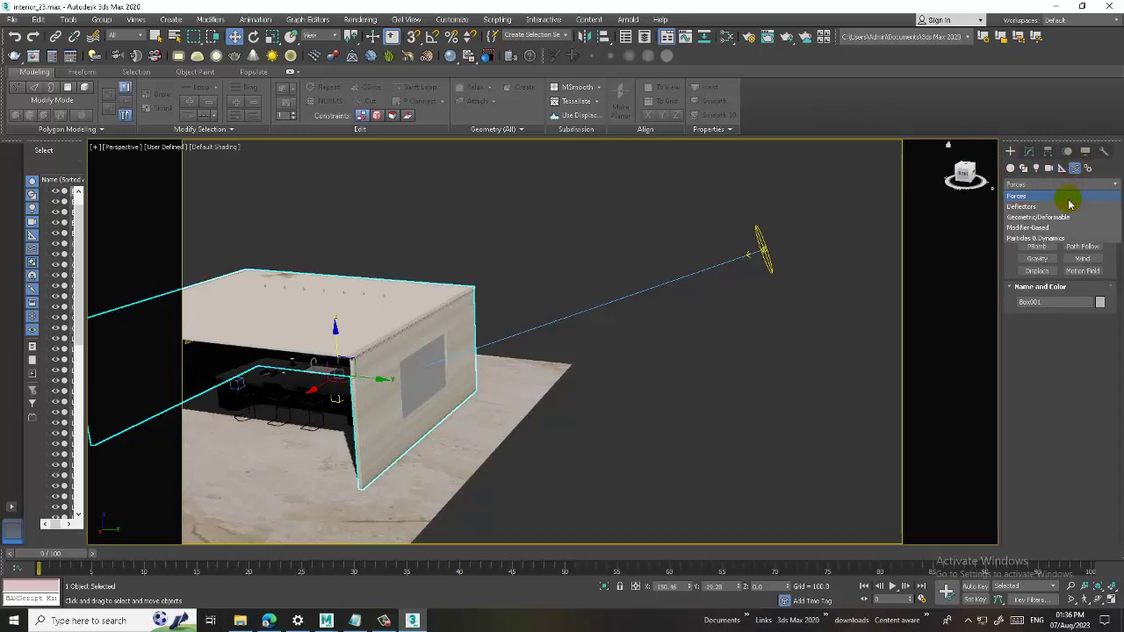
pyautogui.click(1071, 207)
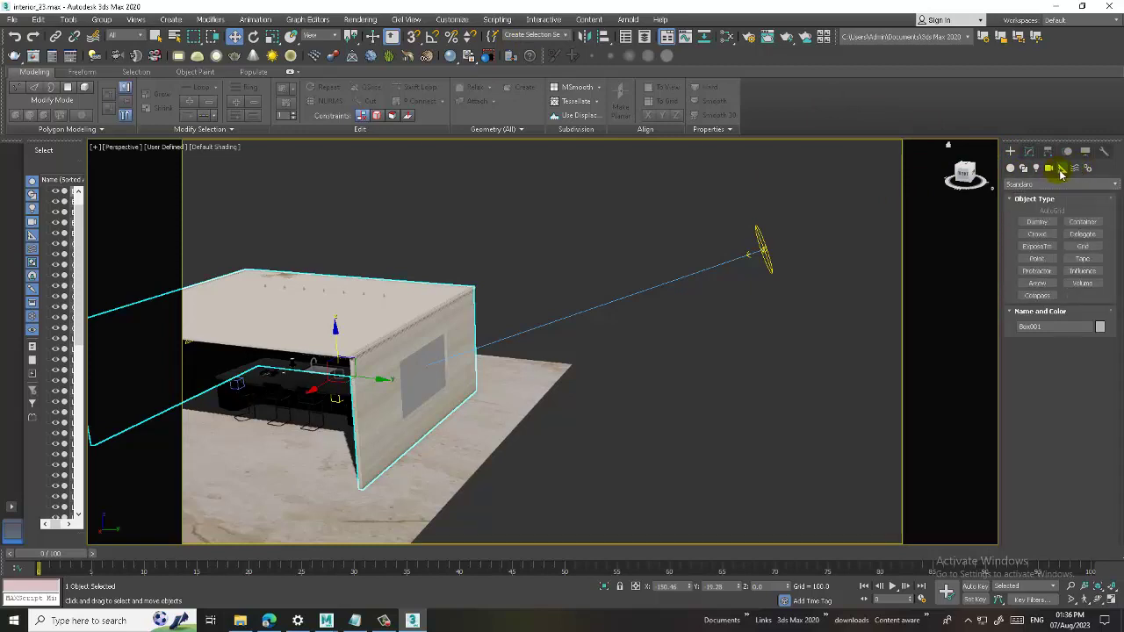
pyautogui.click(1062, 168)
pyautogui.click(1062, 184)
pyautogui.click(1059, 208)
pyautogui.click(1037, 222)
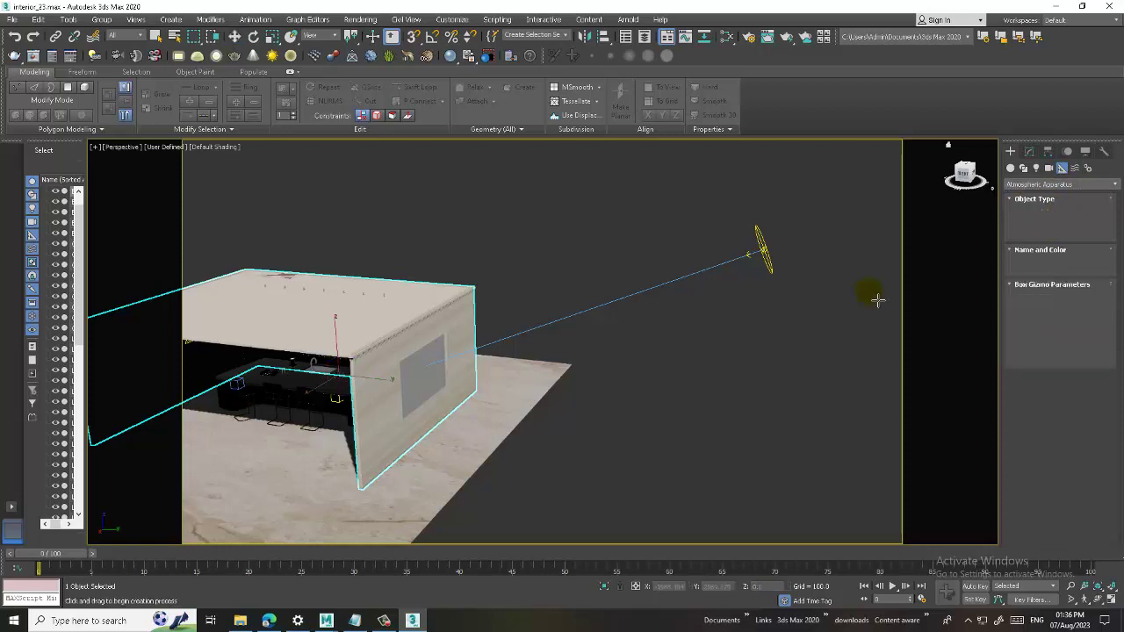
pyautogui.scroll(-4, 643, 429)
pyautogui.moveTo(643, 429); pyautogui.dragTo(621, 450)
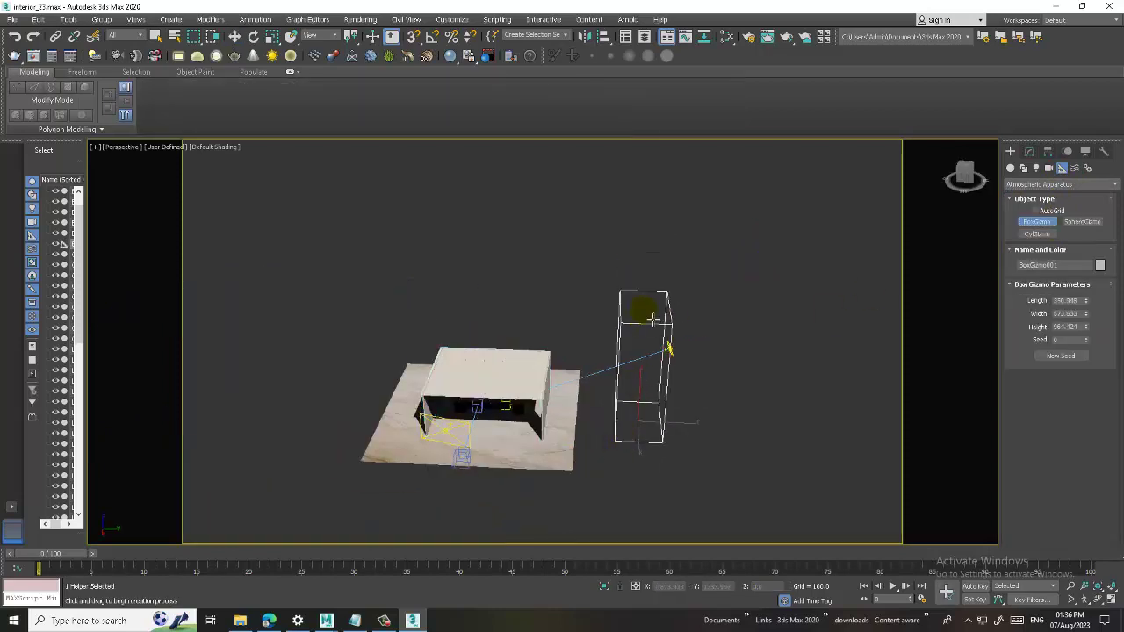
pyautogui.click(651, 324)
pyautogui.press('w')
pyautogui.click(651, 324)
# In the Left view, tilt BoxGizmo001 toward the sun and move it up along the sunlight path.
pyautogui.hotkey('alt', 'w')
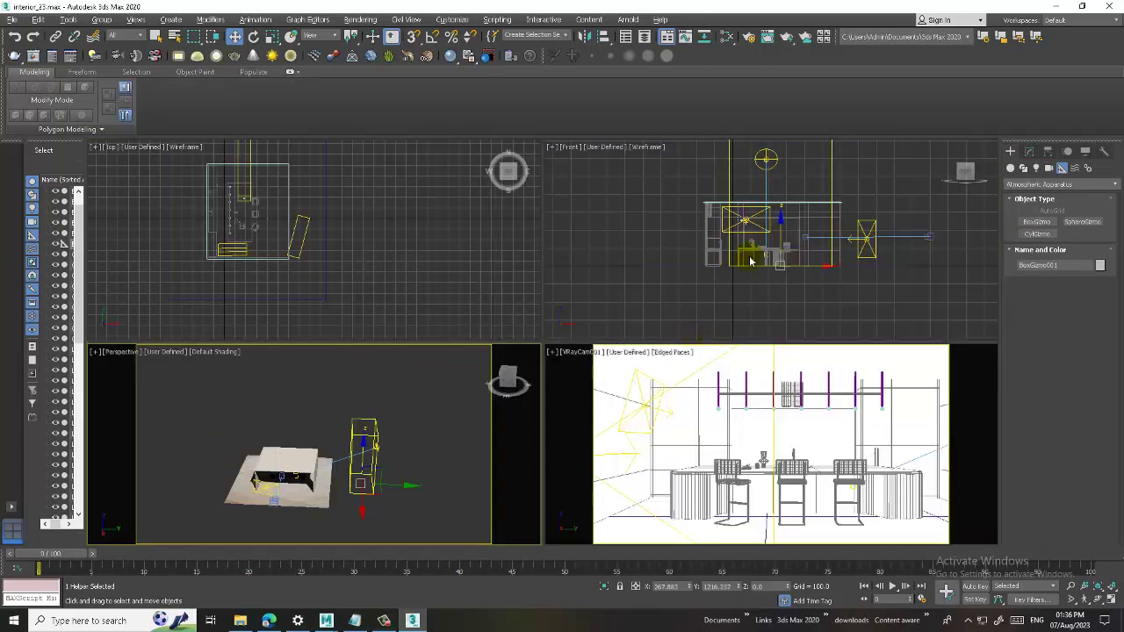
pyautogui.moveTo(739, 275); pyautogui.dragTo(718, 283, button='middle')
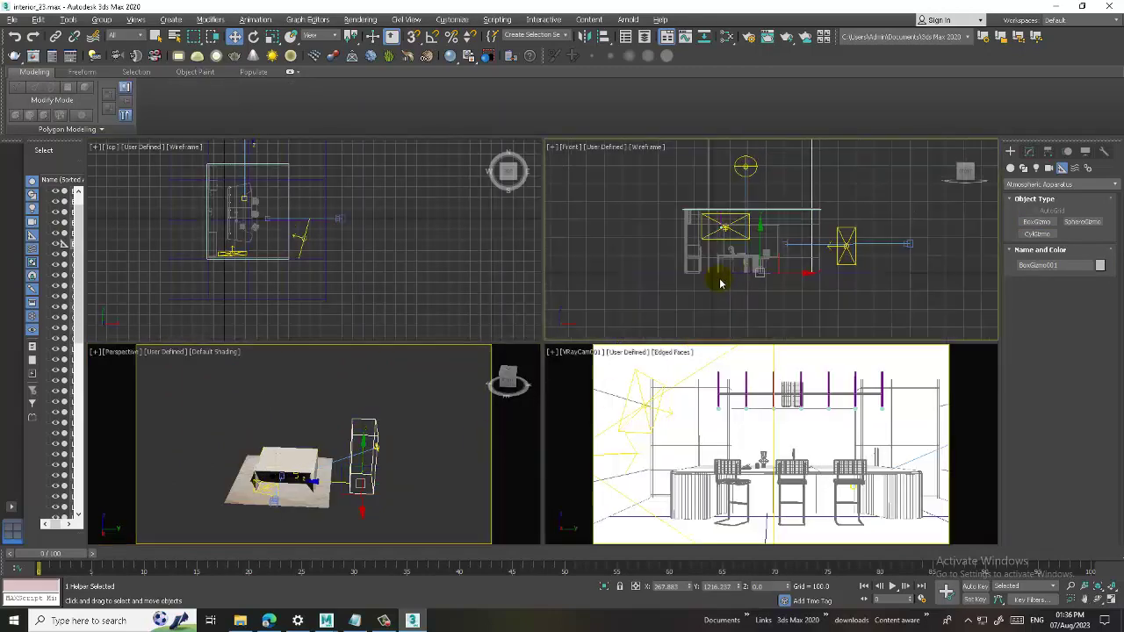
pyautogui.press('l')
pyautogui.hotkey('alt', 'w')
pyautogui.scroll(-3, 572, 301)
pyautogui.scroll(-1, 596, 304)
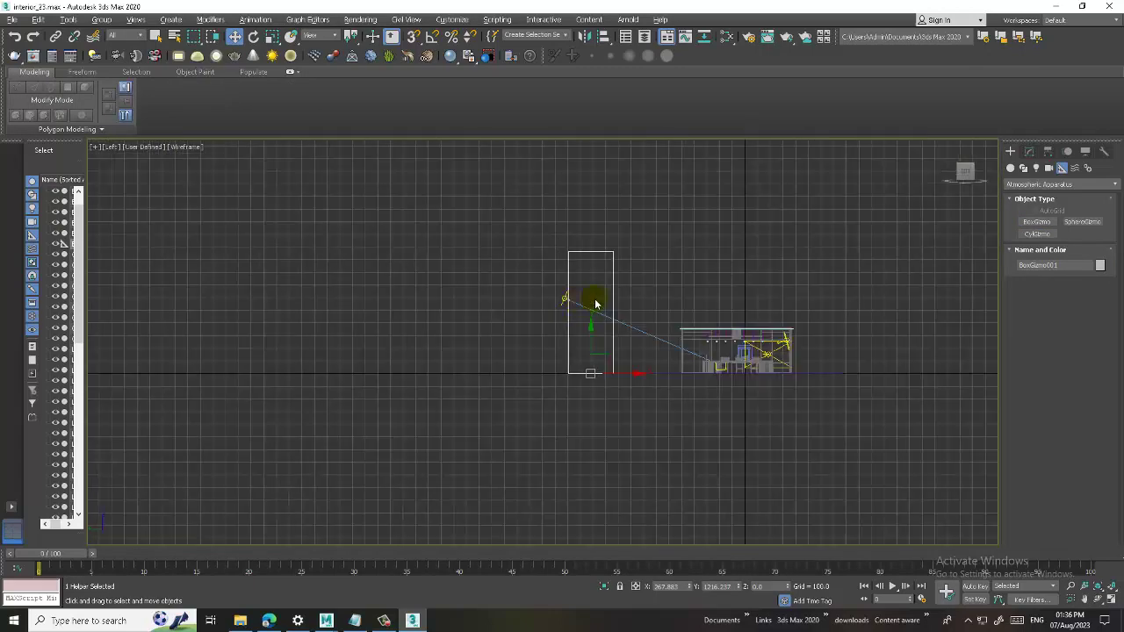
pyautogui.press('e')
pyautogui.moveTo(624, 345); pyautogui.dragTo(700, 474)
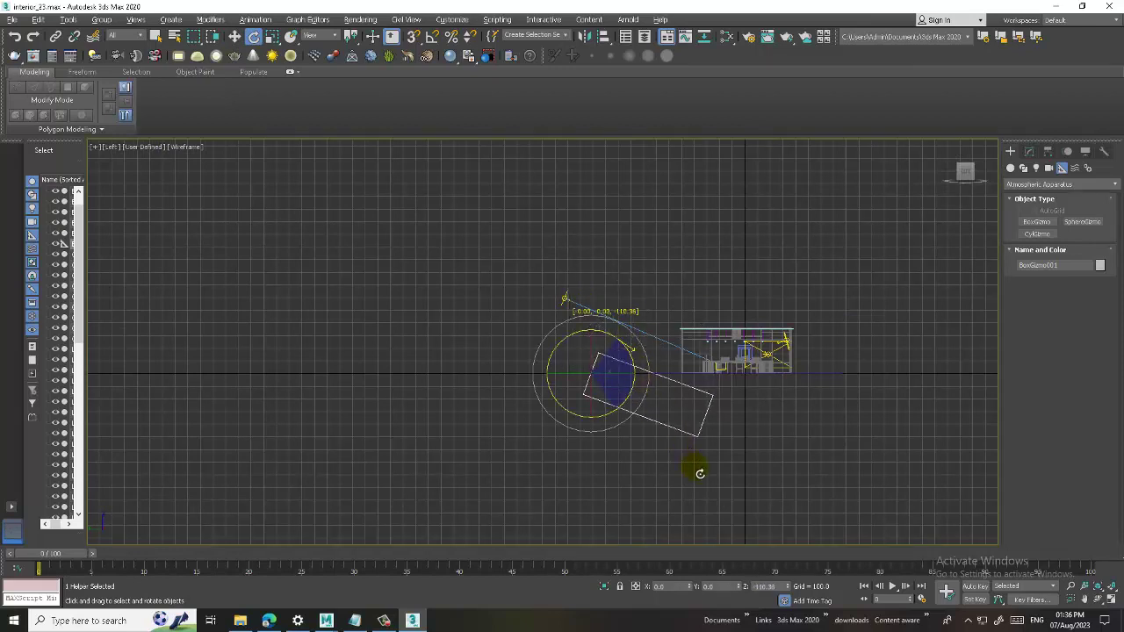
pyautogui.press('w')
pyautogui.moveTo(604, 369)
pyautogui.mouseDown()
pyautogui.moveTo(576, 289)
pyautogui.moveTo(590, 260)
pyautogui.mouseUp()
pyautogui.press('e')
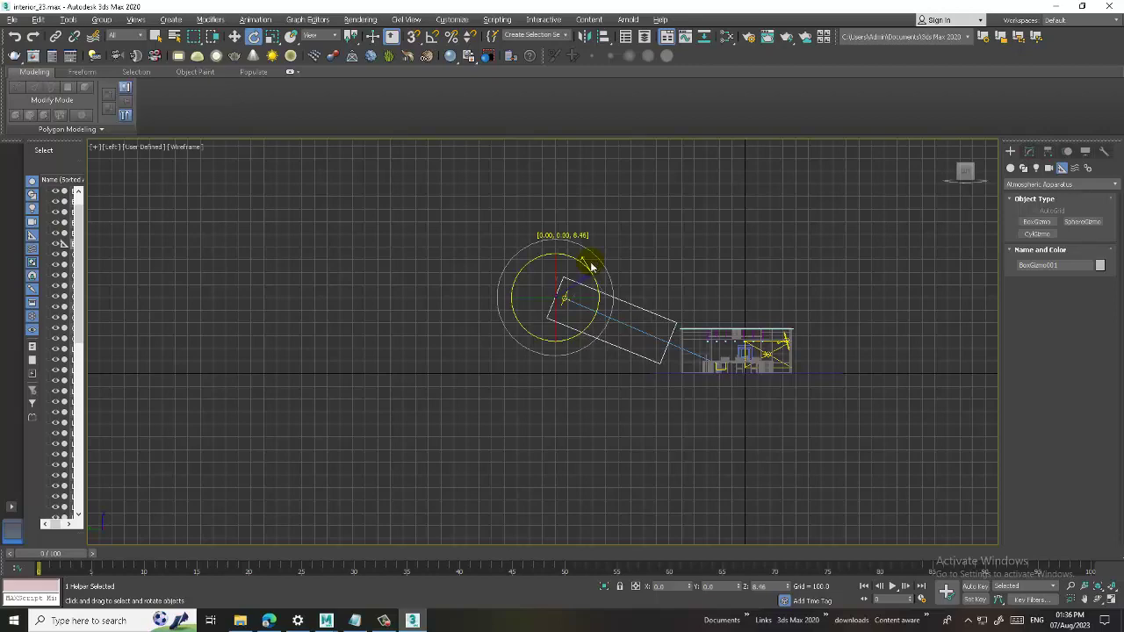
pyautogui.press('w')
pyautogui.hotkey('alt', 'w')
# Make BoxGizmo001 much taller and increase its length to 321.2.
pyautogui.keyDown('alt'); pyautogui.moveTo(451, 419); pyautogui.dragTo(427, 465, button='middle'); pyautogui.keyUp('alt')
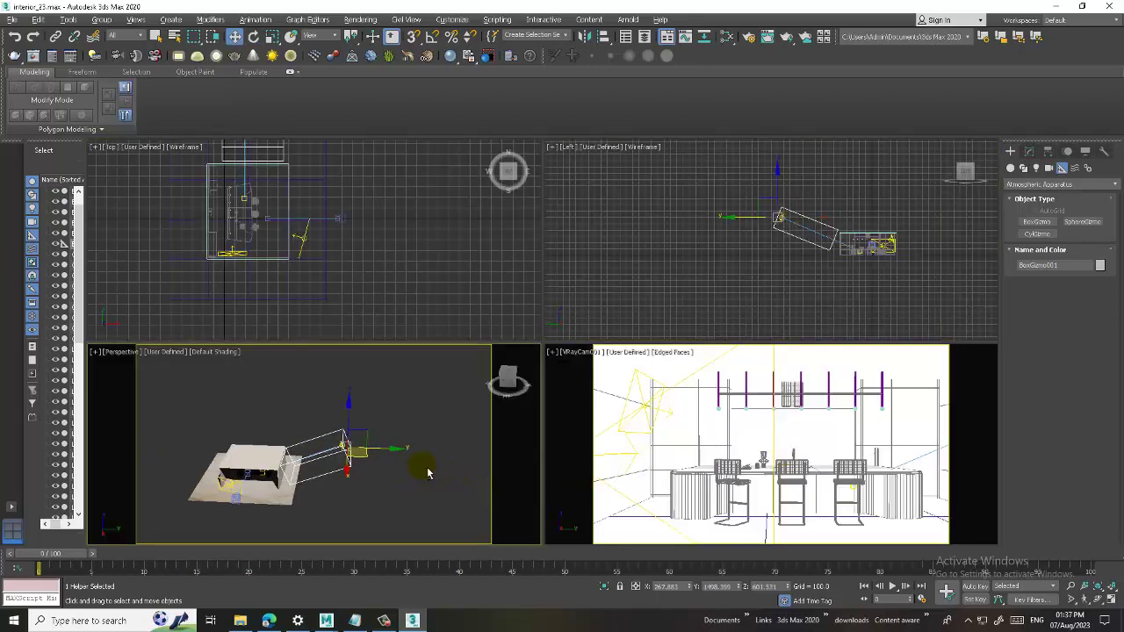
pyautogui.hotkey('alt', 'w')
pyautogui.scroll(2, 464, 413)
pyautogui.moveTo(466, 415)
pyautogui.keyDown('alt'); pyautogui.mouseDown(button='middle')
pyautogui.moveTo(427, 394)
pyautogui.moveTo(803, 318)
pyautogui.mouseUp(button='middle'); pyautogui.keyUp('alt')
pyautogui.click(1030, 151)
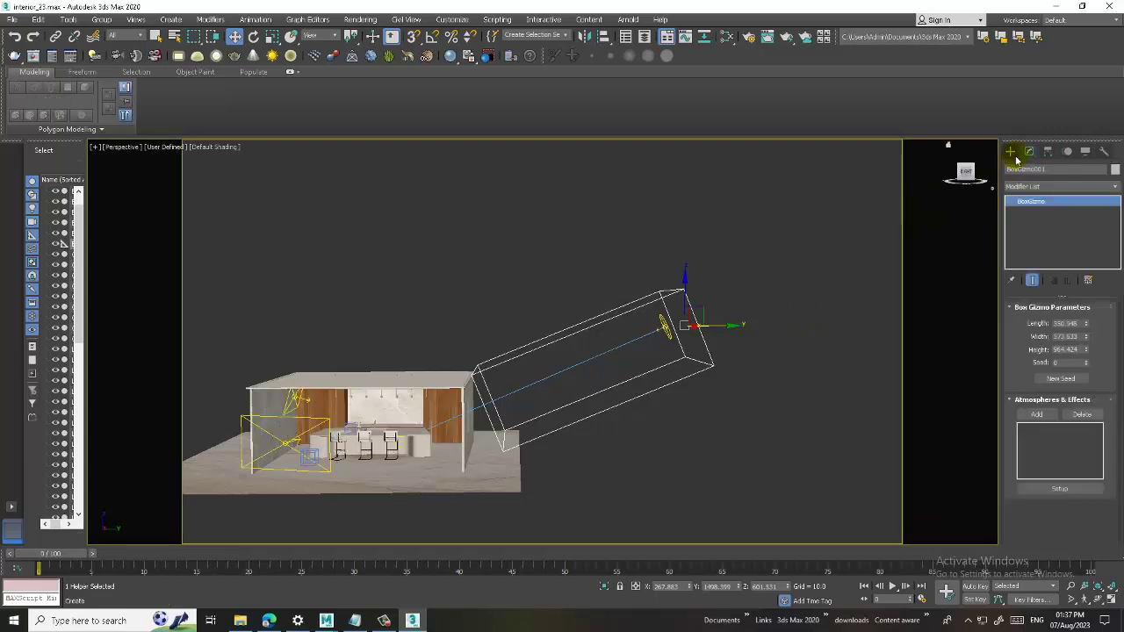
pyautogui.moveTo(1087, 324)
pyautogui.mouseDown()
pyautogui.moveTo(1068, 301)
pyautogui.moveTo(1086, 318)
pyautogui.mouseUp()
pyautogui.moveTo(544, 356)
pyautogui.keyDown('alt'); pyautogui.mouseDown(button='middle')
pyautogui.moveTo(594, 355)
pyautogui.moveTo(745, 396)
pyautogui.moveTo(545, 426)
pyautogui.moveTo(580, 368)
pyautogui.moveTo(625, 363)
pyautogui.mouseUp(button='middle'); pyautogui.keyUp('alt')
pyautogui.scroll(-3, 625, 363)
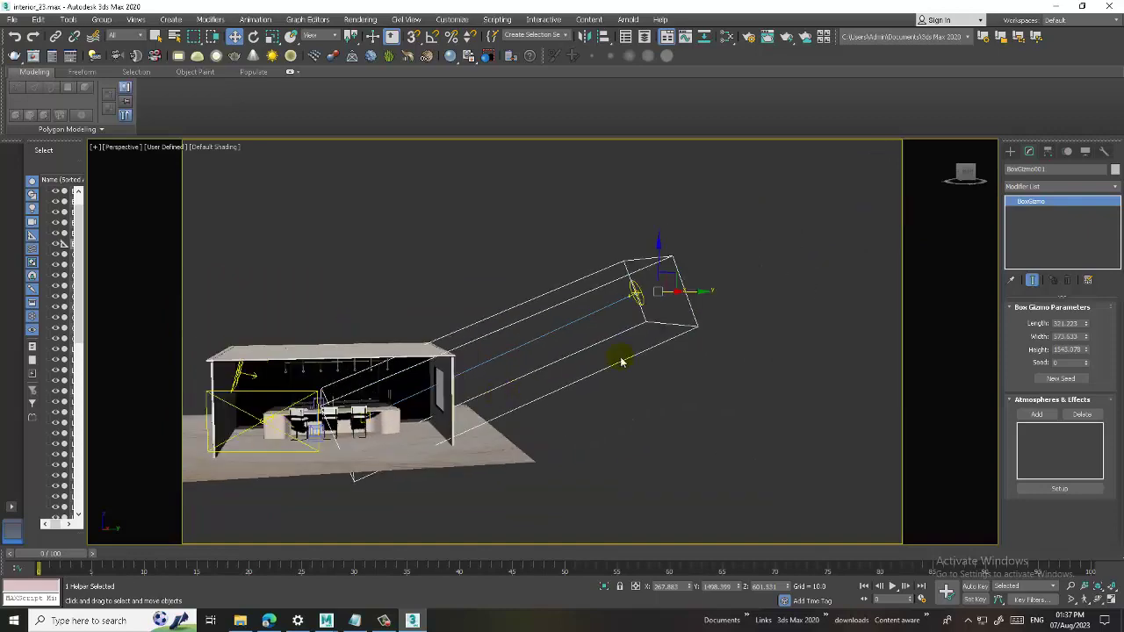
# Extend the gizmo height to 1712.816 into the room, then orbit the perspective to check it.
pyautogui.hotkey('alt', 'w')
pyautogui.scroll(2, 716, 278)
pyautogui.hotkey('alt', 'w')
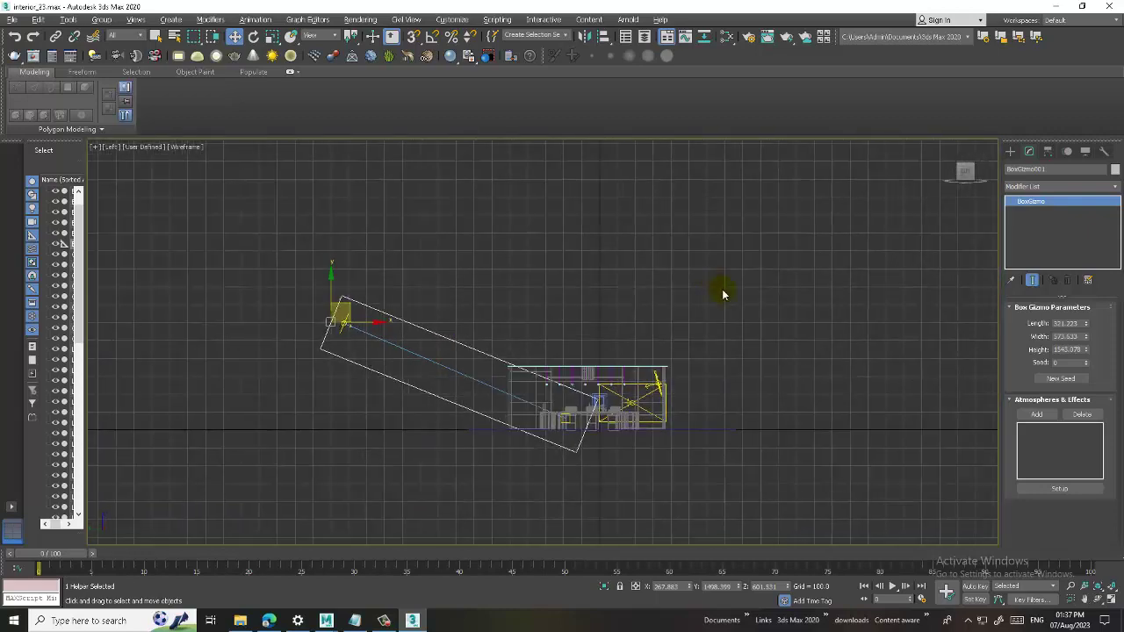
pyautogui.moveTo(1088, 345); pyautogui.dragTo(1088, 337)
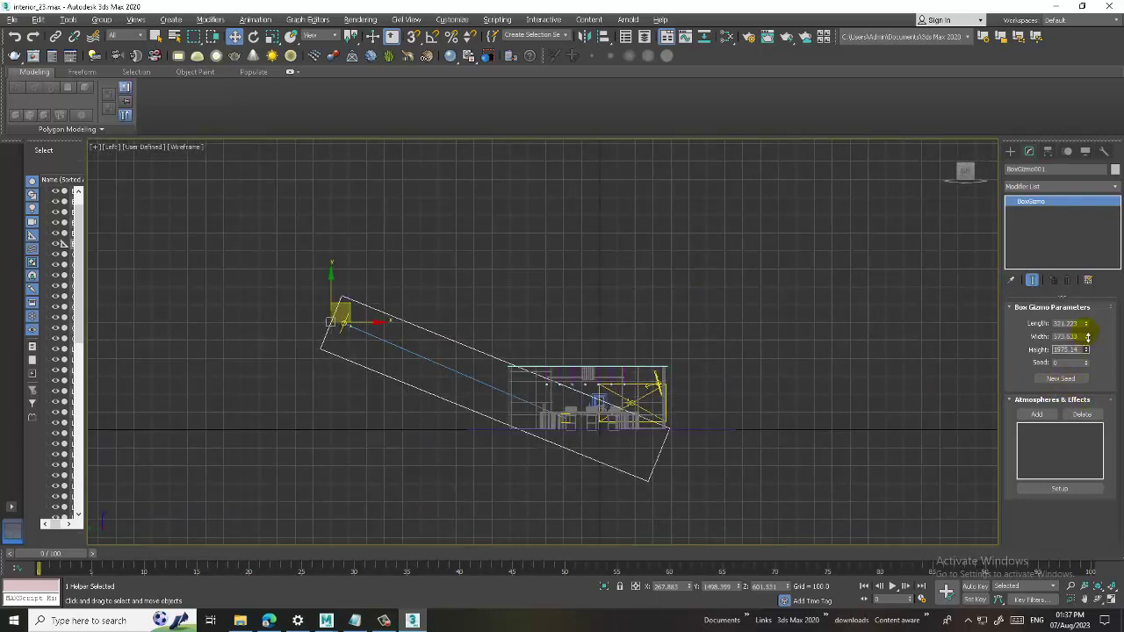
pyautogui.hotkey('alt', 'w')
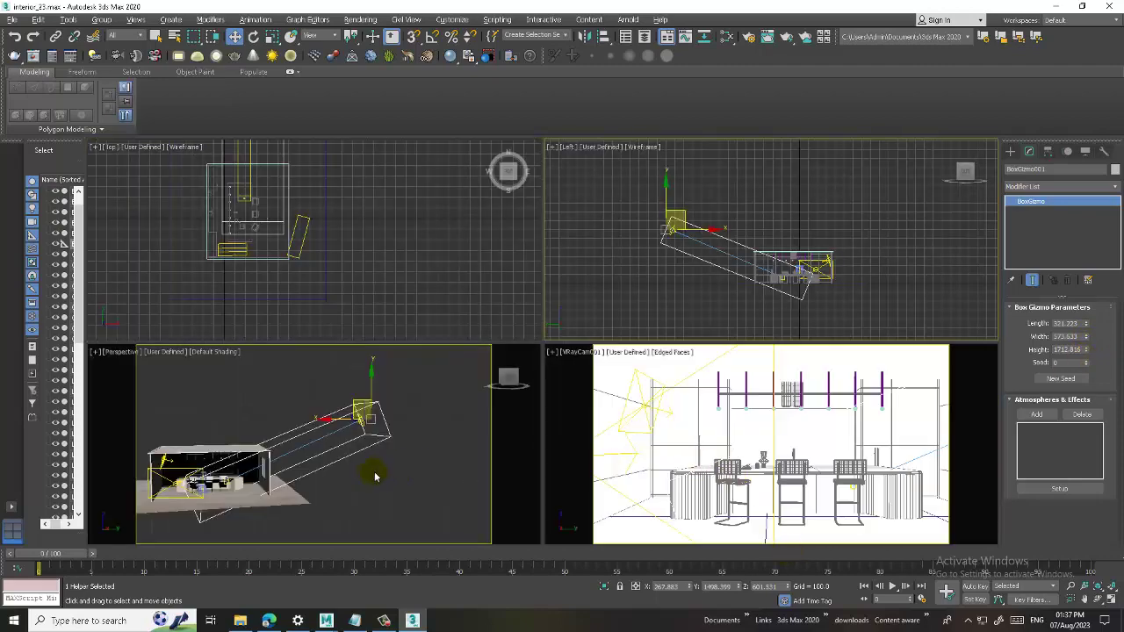
pyautogui.click(403, 459)
pyautogui.hotkey('alt', 'w')
pyautogui.moveTo(569, 401)
pyautogui.keyDown('alt'); pyautogui.mouseDown(button='middle')
pyautogui.moveTo(653, 346)
pyautogui.moveTo(677, 363)
pyautogui.moveTo(514, 343)
pyautogui.moveTo(702, 292)
pyautogui.mouseUp(button='middle'); pyautogui.keyUp('alt')
# Add a VRayEnvironmentFog atmosphere to BoxGizmo001 and bring up its settings.
pyautogui.click(713, 274)
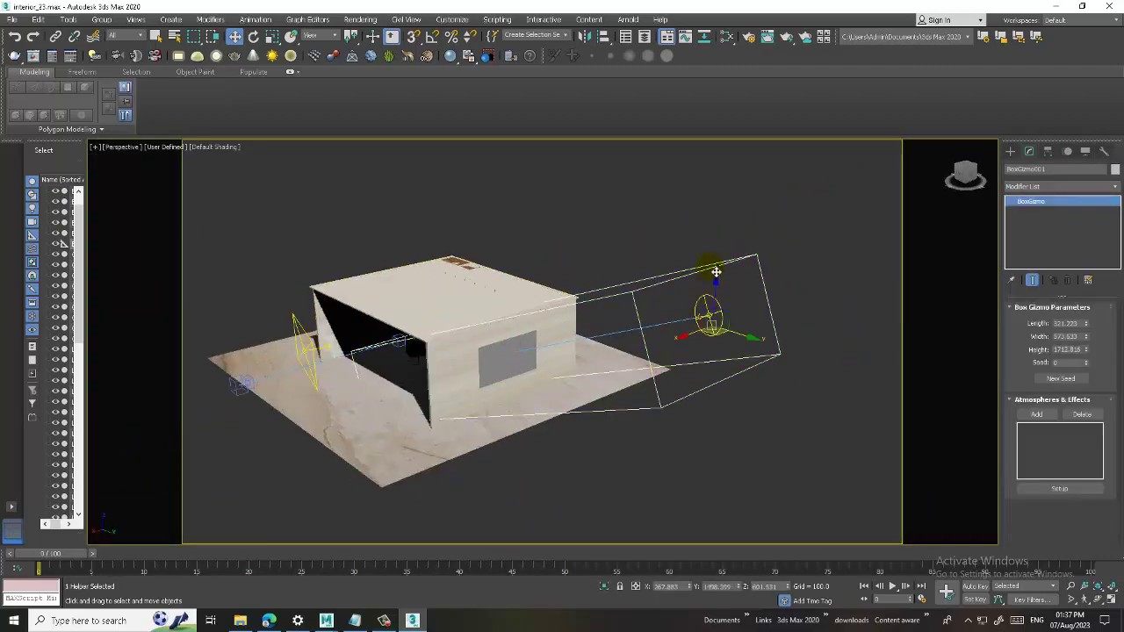
pyautogui.click(1037, 414)
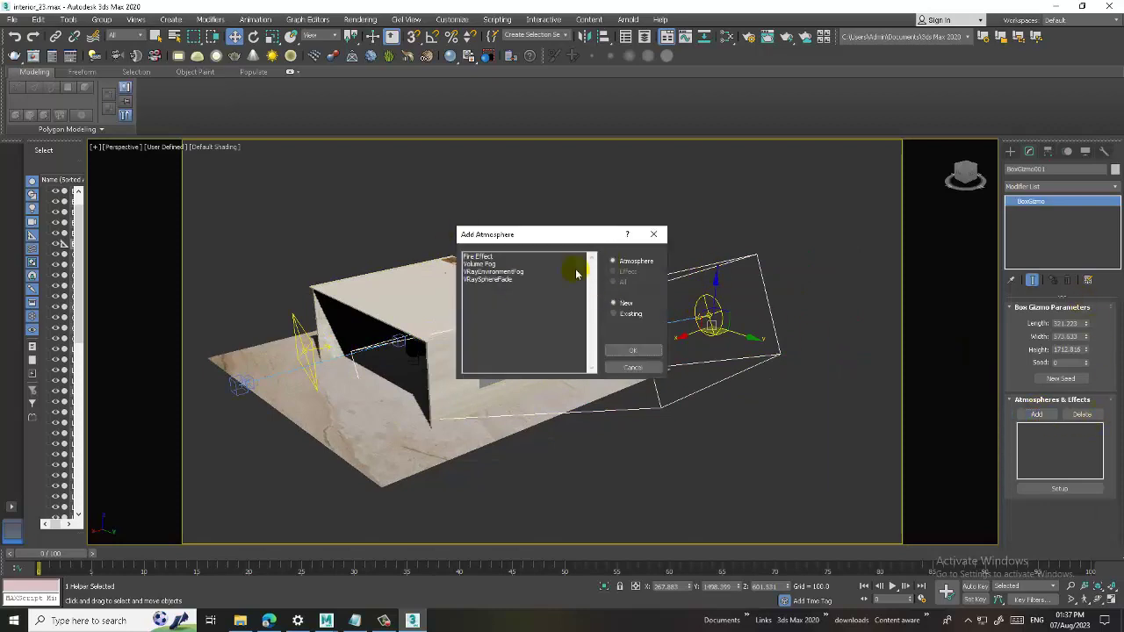
pyautogui.click(492, 271)
pyautogui.click(632, 350)
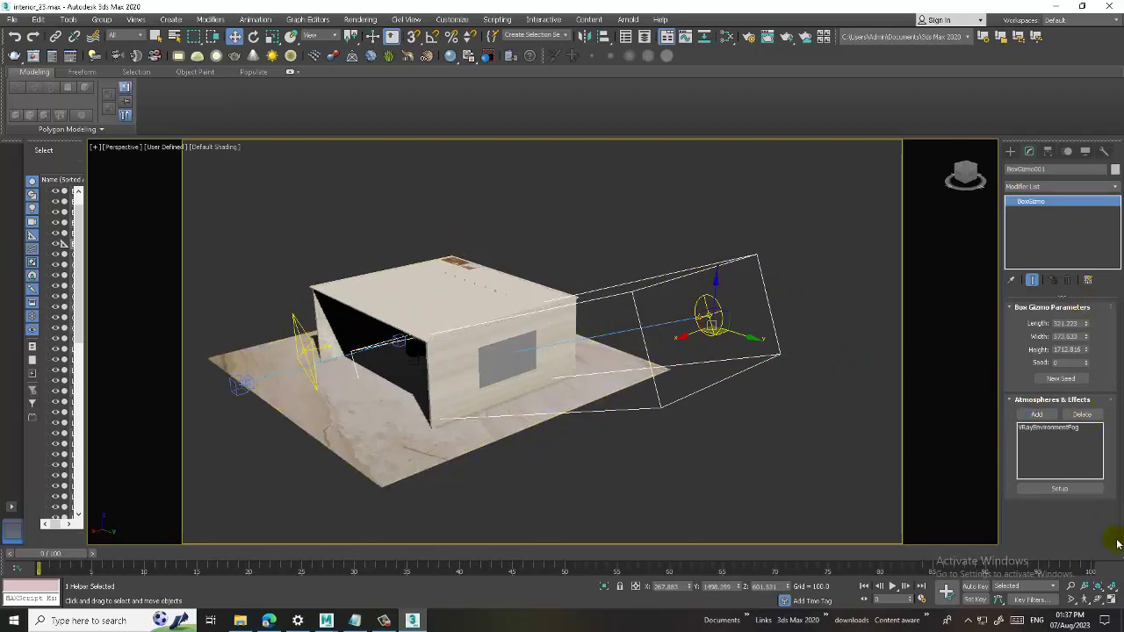
pyautogui.click(1067, 428)
pyautogui.click(1069, 490)
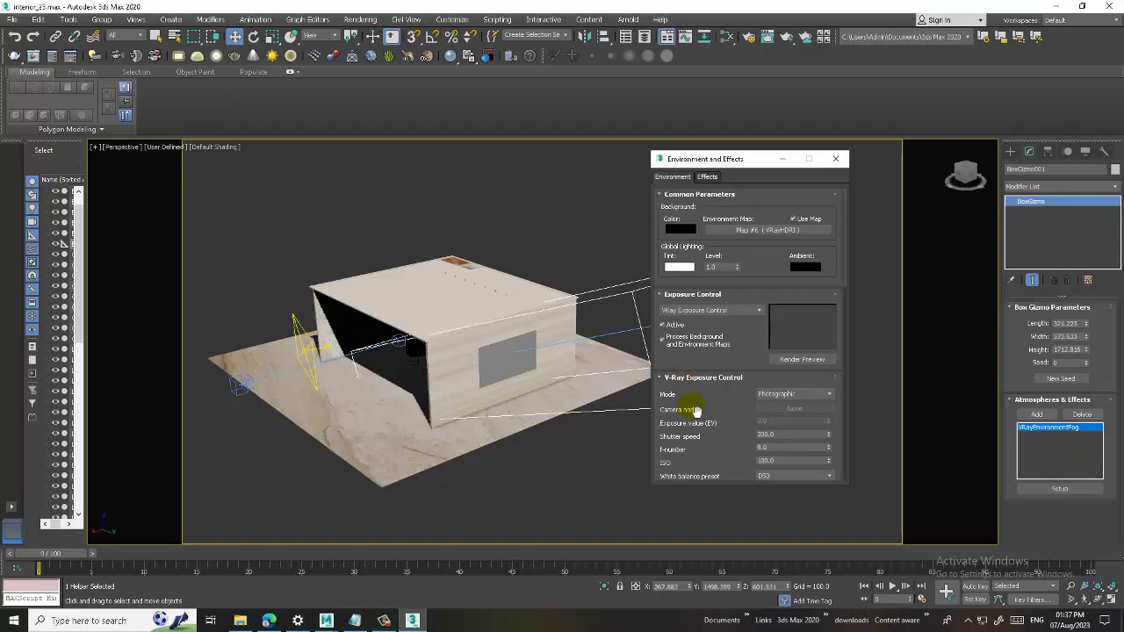
# Remove the existing BoxGizmo001 entry from the fog's gizmo list.
pyautogui.moveTo(733, 461)
pyautogui.mouseDown()
pyautogui.moveTo(752, 155)
pyautogui.moveTo(747, 7)
pyautogui.mouseUp()
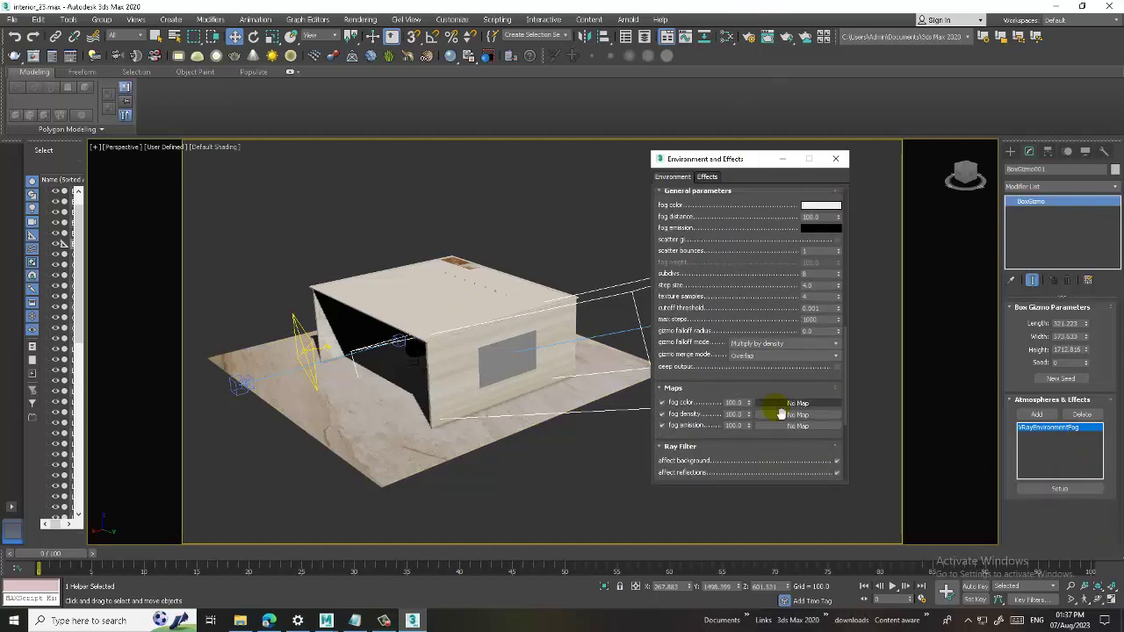
pyautogui.moveTo(741, 393); pyautogui.dragTo(740, 220)
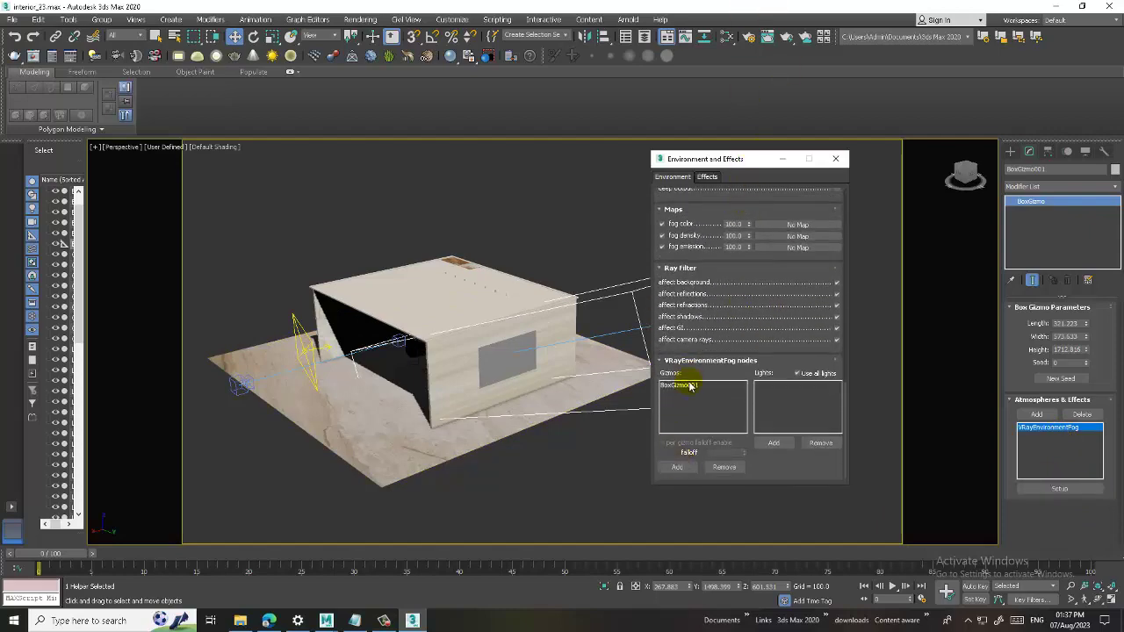
pyautogui.click(691, 386)
pyautogui.click(724, 468)
pyautogui.scroll(2, 797, 308)
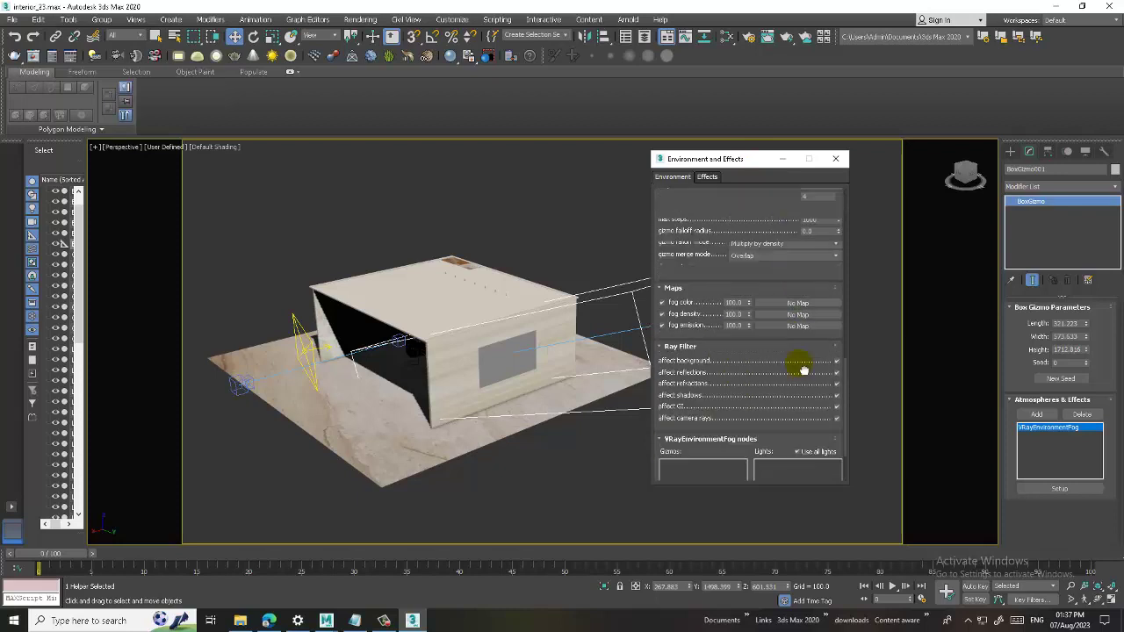
pyautogui.scroll(3, 816, 351)
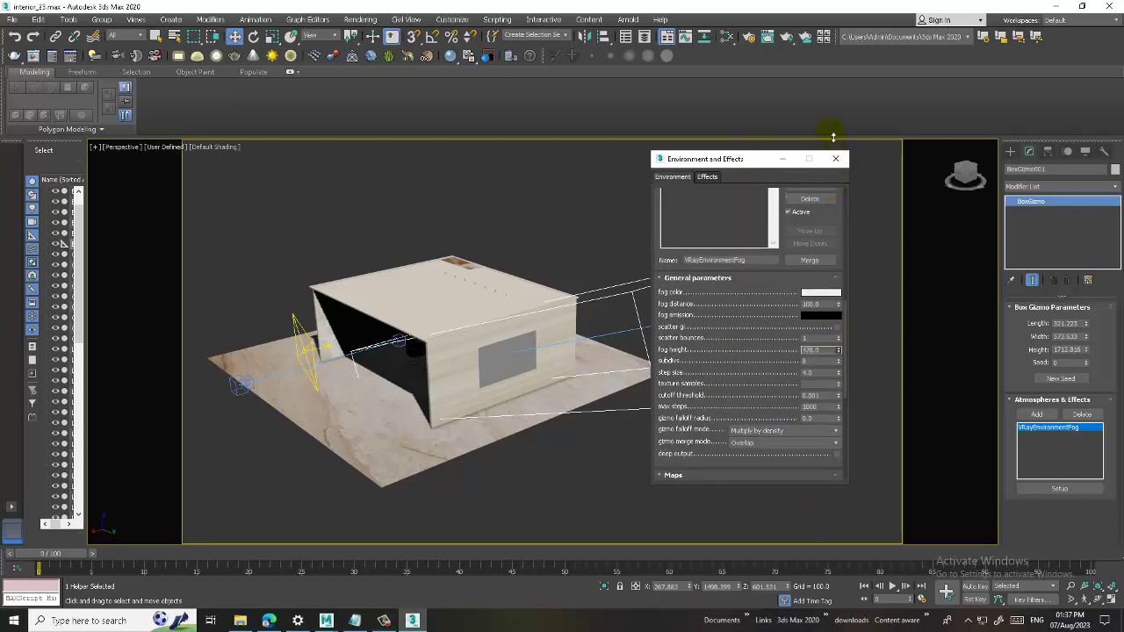
pyautogui.scroll(-4, 753, 352)
pyautogui.scroll(-1, 748, 415)
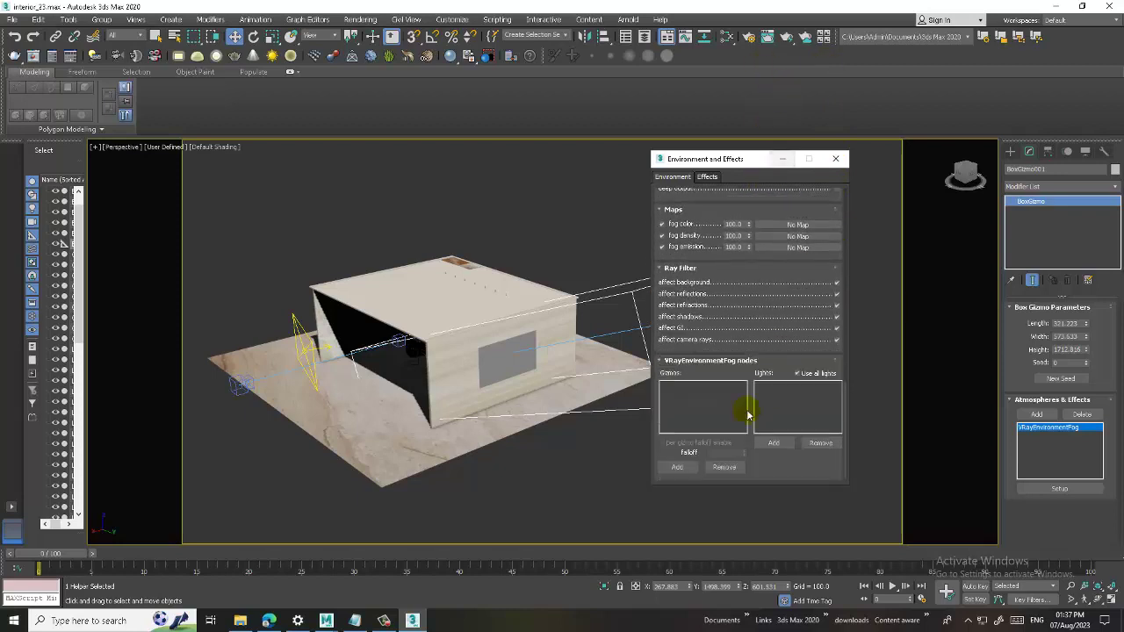
# Link BoxGizmo001 as the fog's gizmo and VRaySun001 as its light.
pyautogui.click(677, 466)
pyautogui.click(515, 419)
pyautogui.keyDown('alt'); pyautogui.moveTo(515, 419); pyautogui.dragTo(593, 319, button='middle'); pyautogui.keyUp('alt')
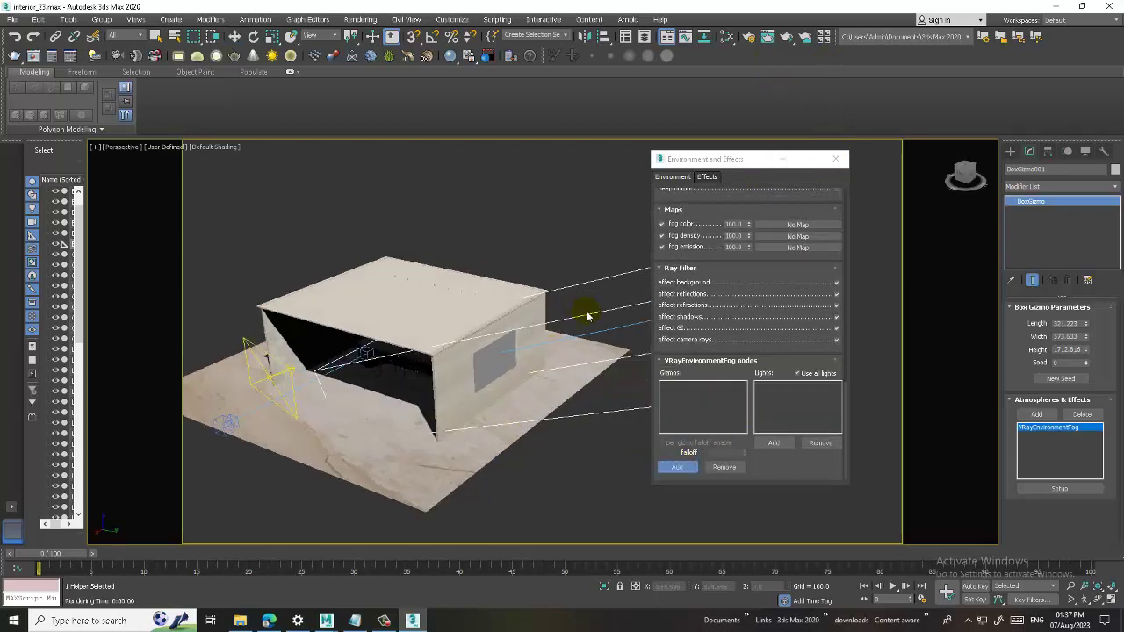
pyautogui.click(774, 443)
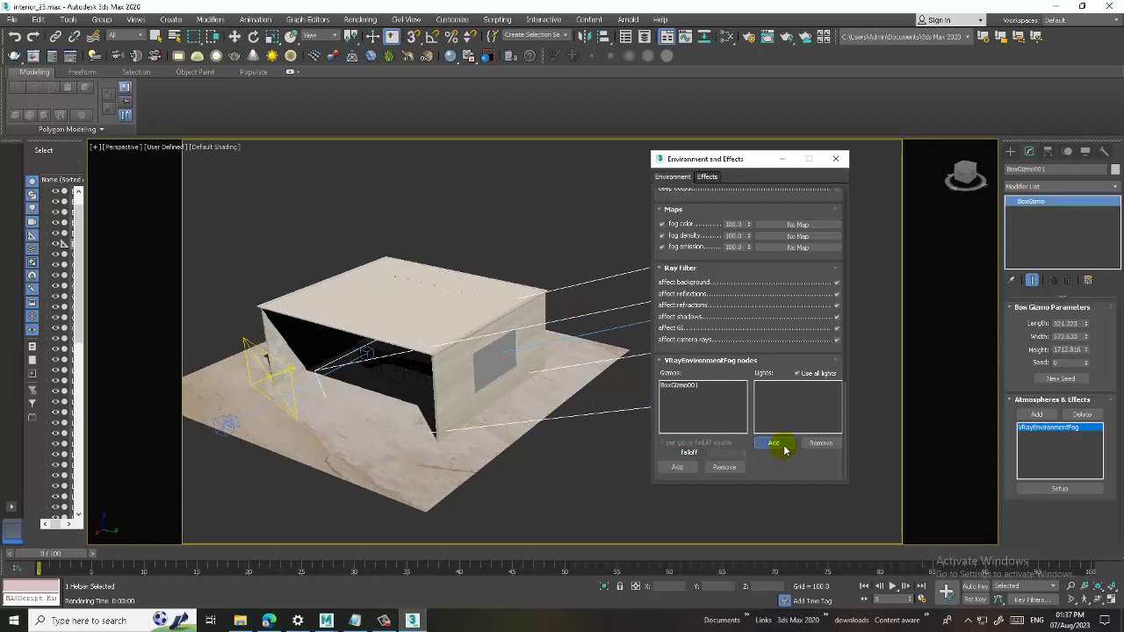
pyautogui.click(632, 329)
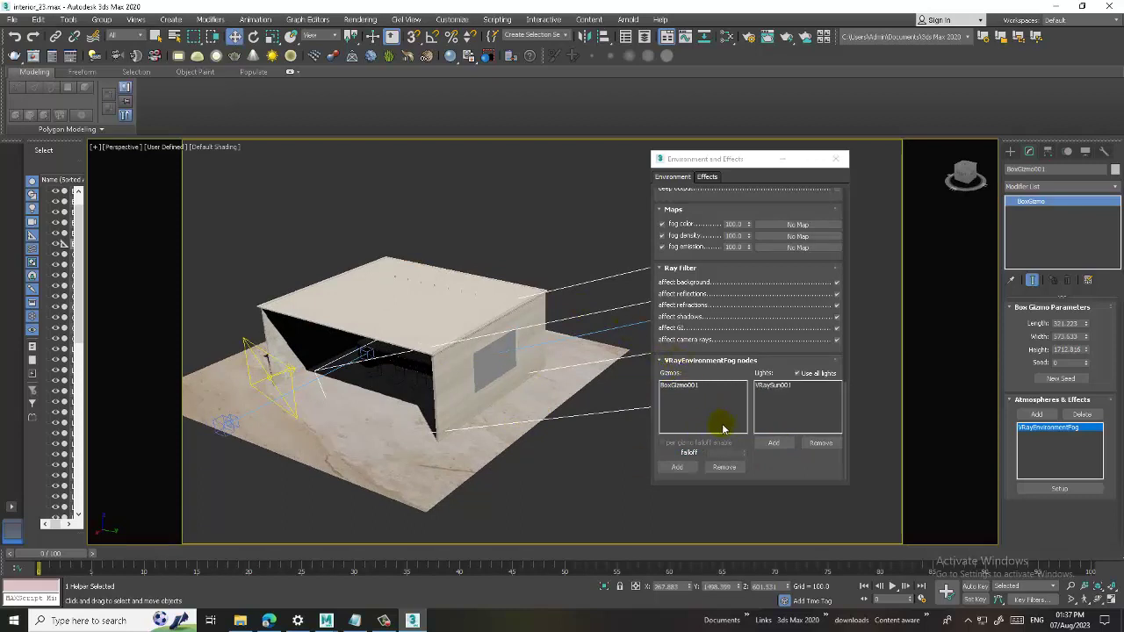
# Change the fog colour to a warm beige.
pyautogui.scroll(5, 728, 275)
pyautogui.click(821, 303)
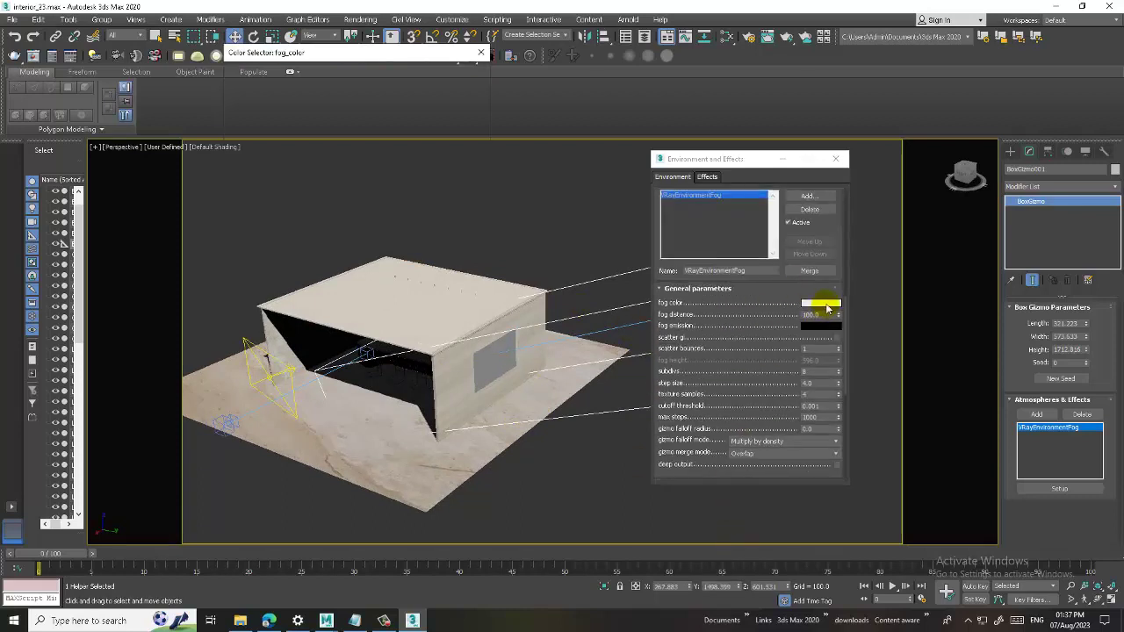
pyautogui.moveTo(253, 132); pyautogui.dragTo(248, 115)
pyautogui.moveTo(345, 153); pyautogui.dragTo(347, 132)
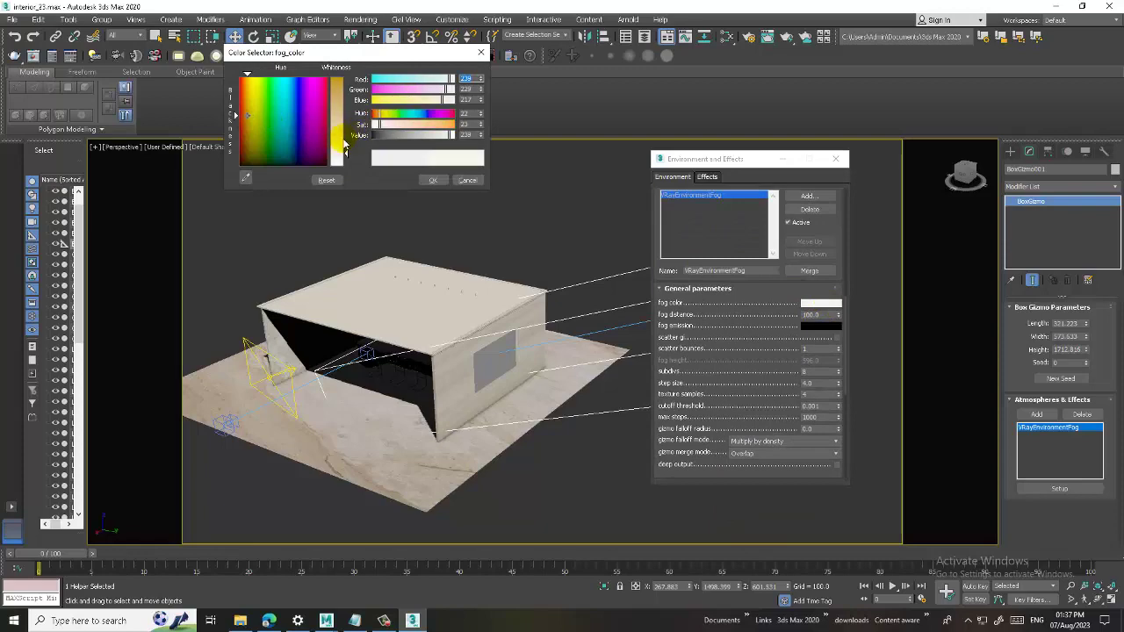
pyautogui.click(433, 180)
# Clear the selection and switch the viewport to the VRayCam001 camera.
pyautogui.click(544, 183)
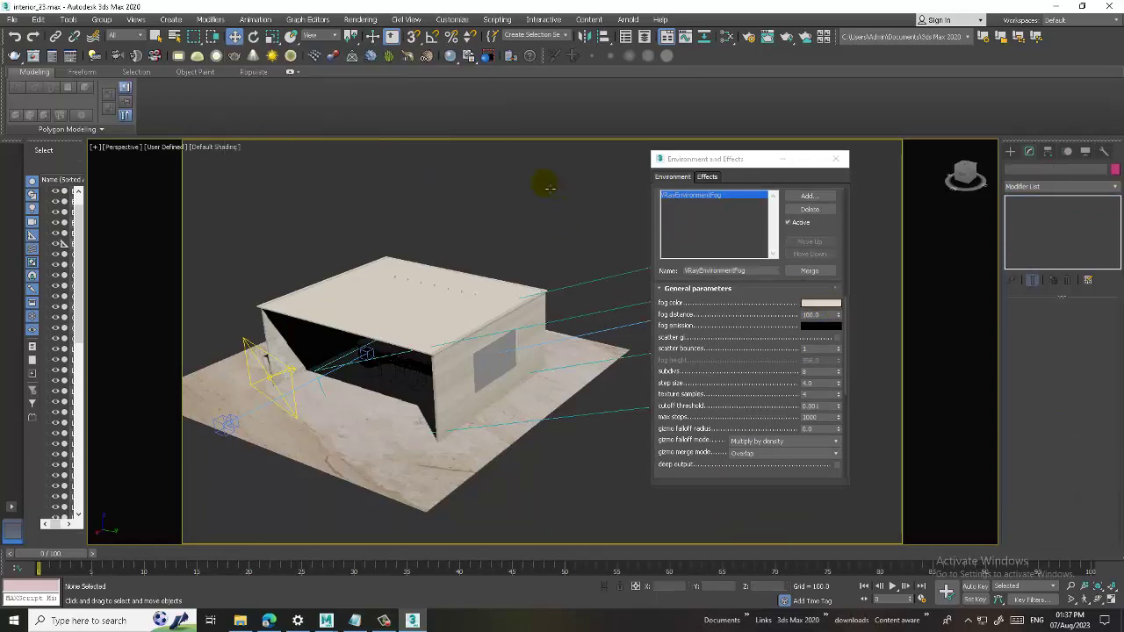
pyautogui.press('c')
pyautogui.click(360, 20)
# Render the kitchen camera view, set fog subdivs to 32 and max steps to 500, and re-render.
pyautogui.click(379, 37)
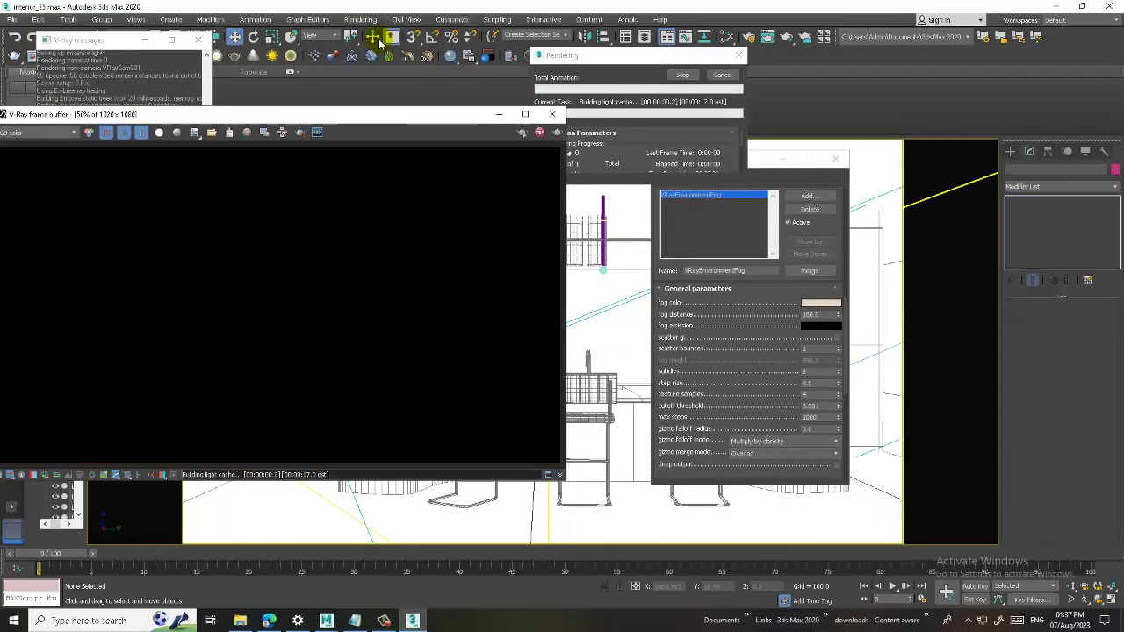
pyautogui.click(838, 321)
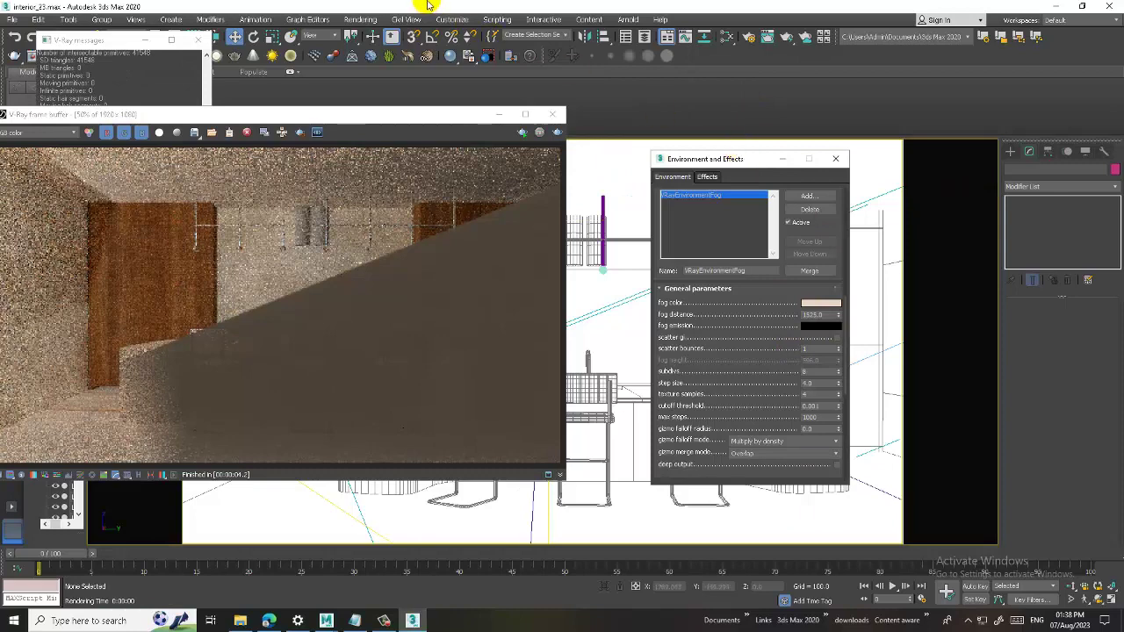
pyautogui.click(360, 20)
pyautogui.click(374, 44)
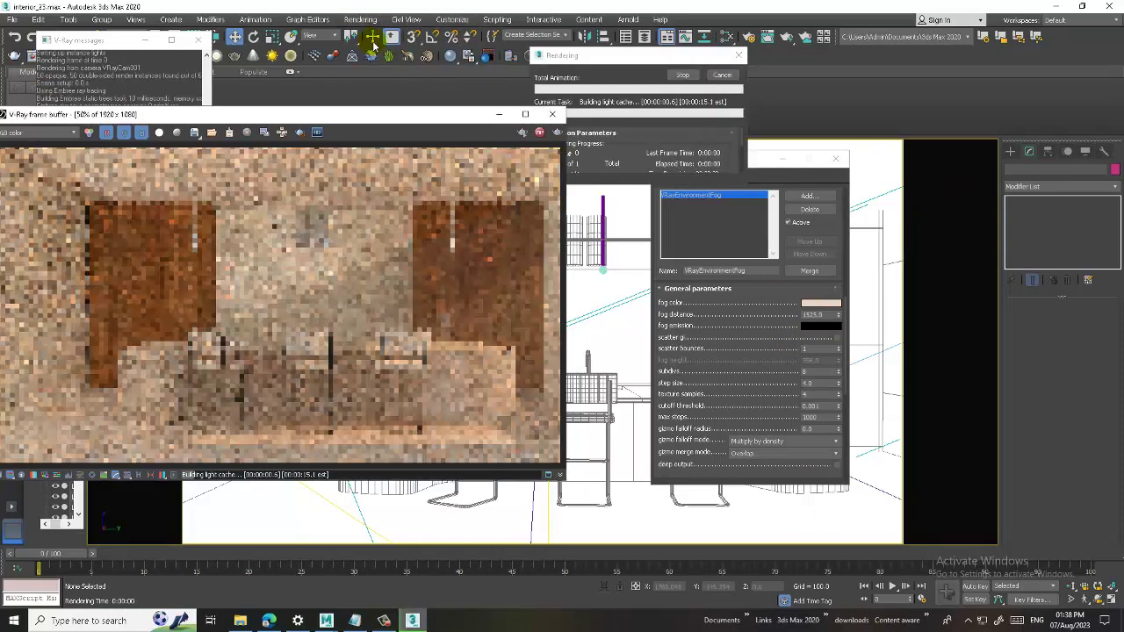
pyautogui.doubleClick(813, 372)
pyautogui.write('32')
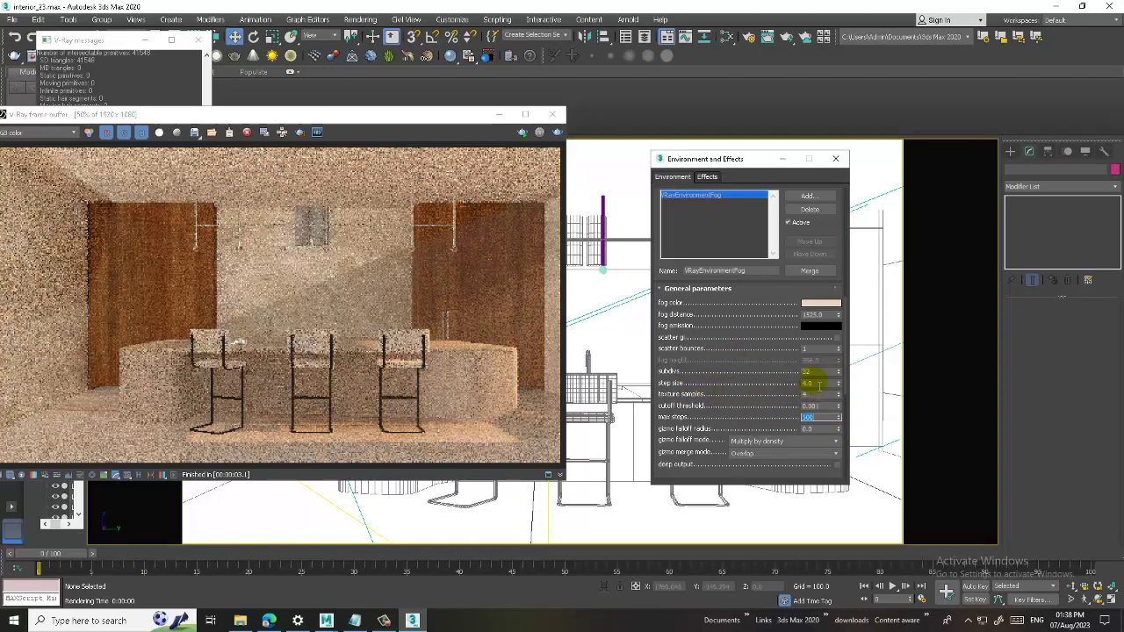
pyautogui.click(557, 133)
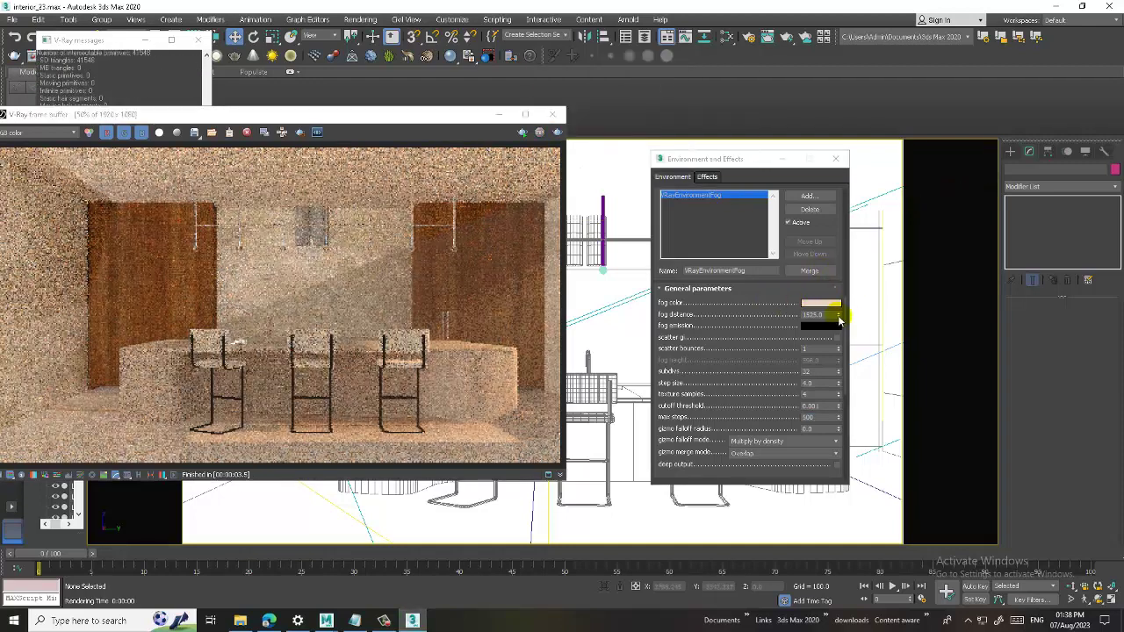
# Raise the fog distance to 3233 and re-render, keeping the gizmo falloff mode unchanged.
pyautogui.moveTo(839, 320); pyautogui.dragTo(832, 256)
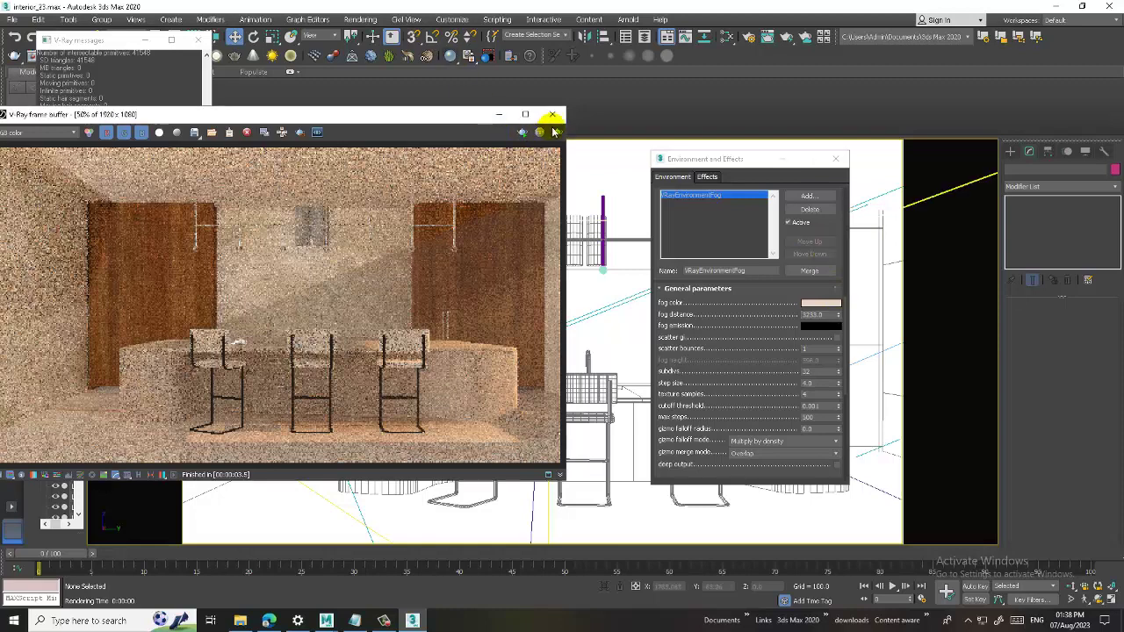
pyautogui.click(555, 132)
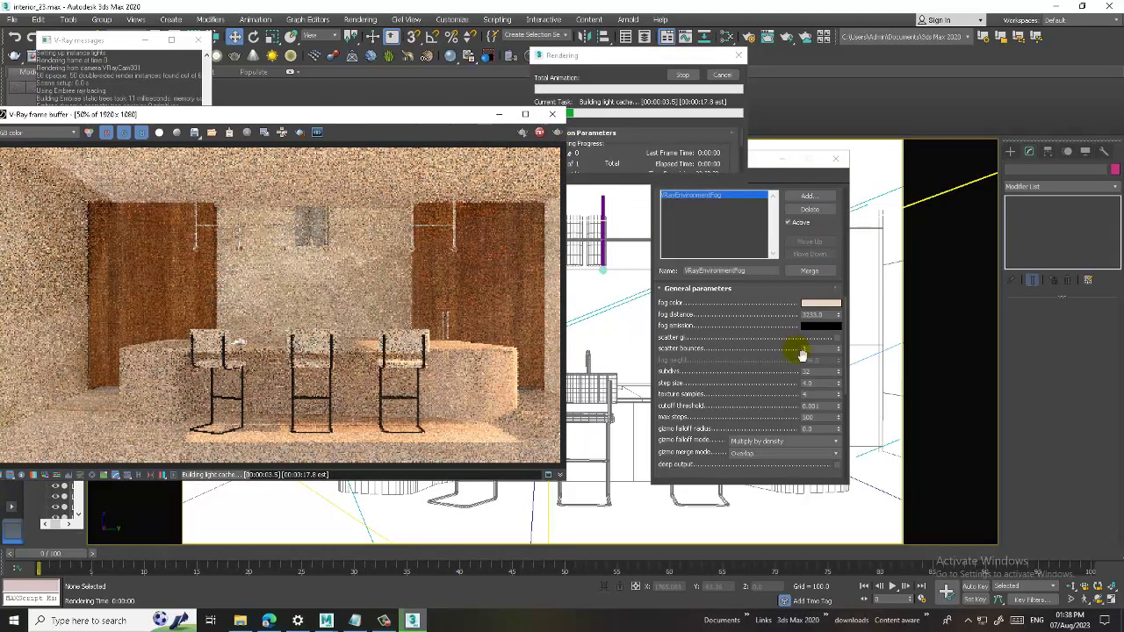
pyautogui.click(766, 441)
pyautogui.click(773, 440)
pyautogui.moveTo(772, 440)
pyautogui.mouseDown()
pyautogui.moveTo(763, 89)
pyautogui.moveTo(796, 359)
pyautogui.mouseUp()
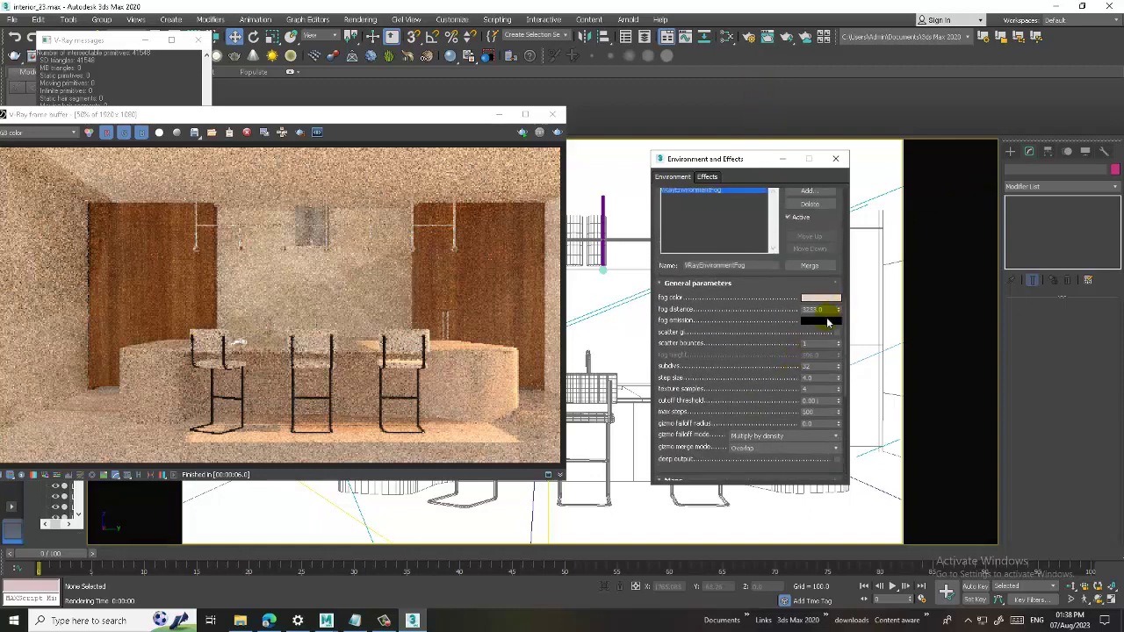
# Set the fog emission colour to a light peach and re-render.
pyautogui.click(826, 320)
pyautogui.moveTo(297, 110); pyautogui.dragTo(252, 100)
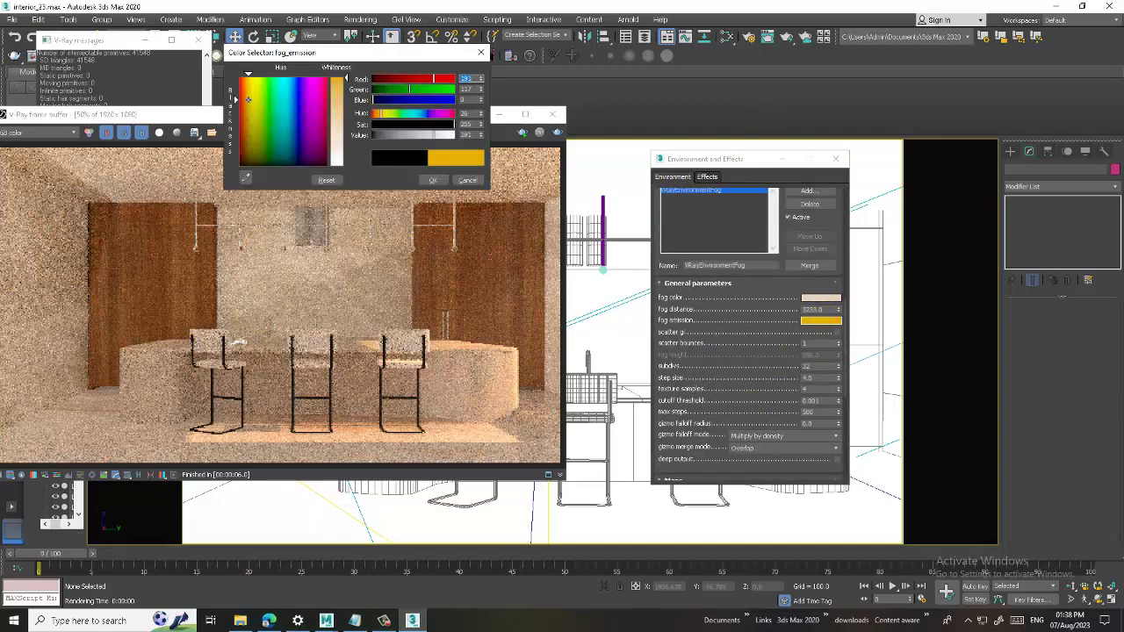
pyautogui.moveTo(345, 79); pyautogui.dragTo(346, 138)
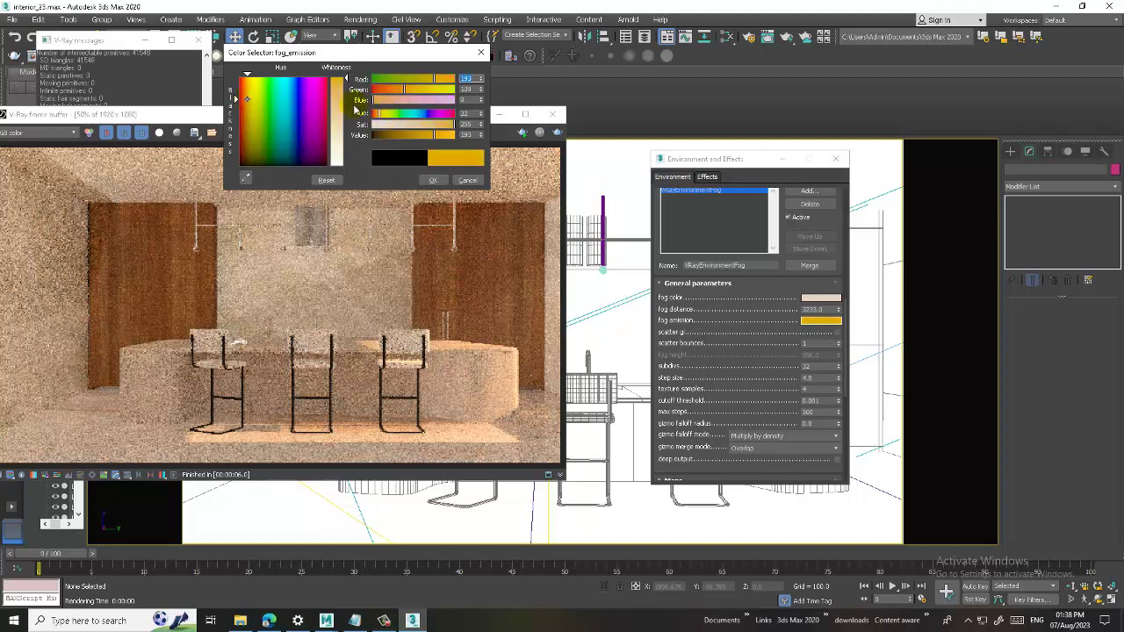
pyautogui.click(437, 180)
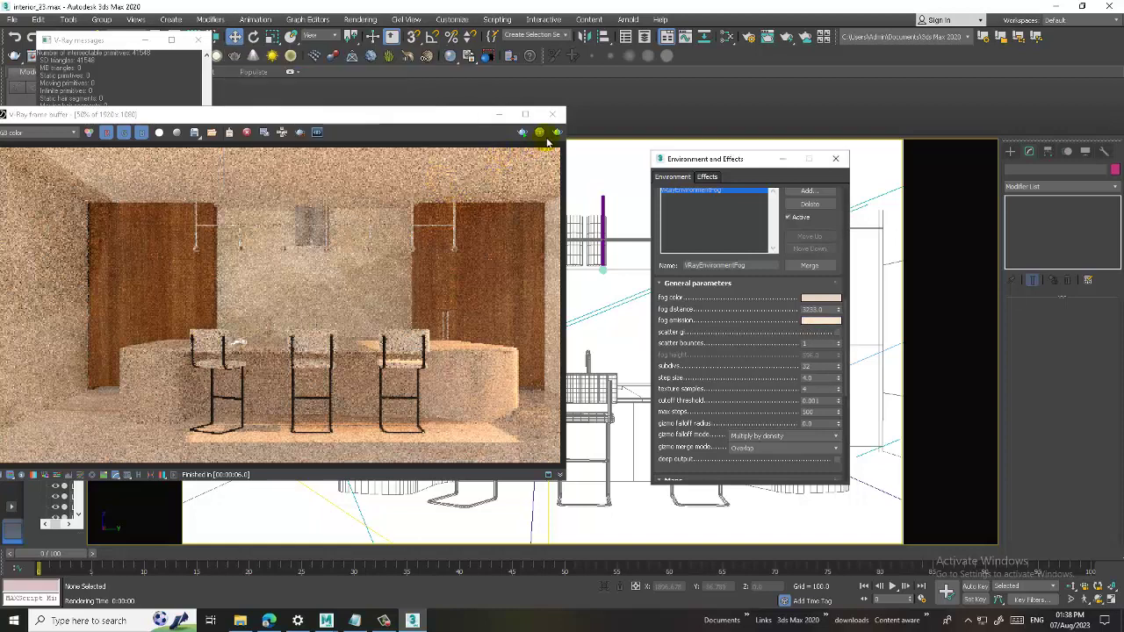
pyautogui.click(540, 132)
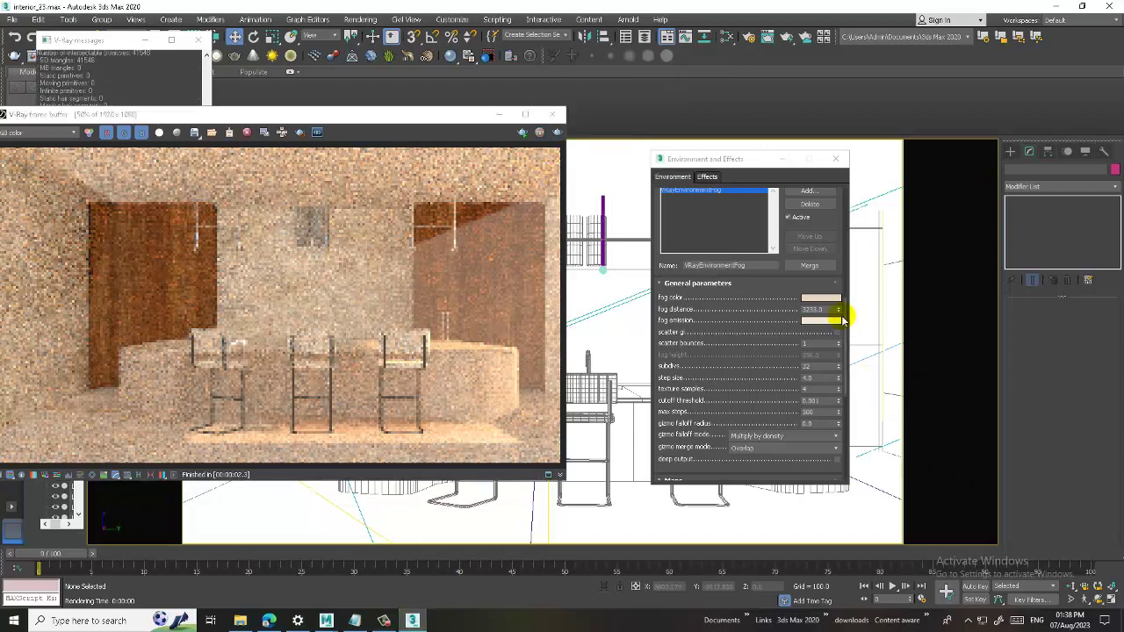
# Try a fog distance of about 7662, then reset it to 1302.576 and re-render to compare.
pyautogui.moveTo(839, 312)
pyautogui.mouseDown()
pyautogui.moveTo(827, 249)
pyautogui.moveTo(781, 228)
pyautogui.mouseUp()
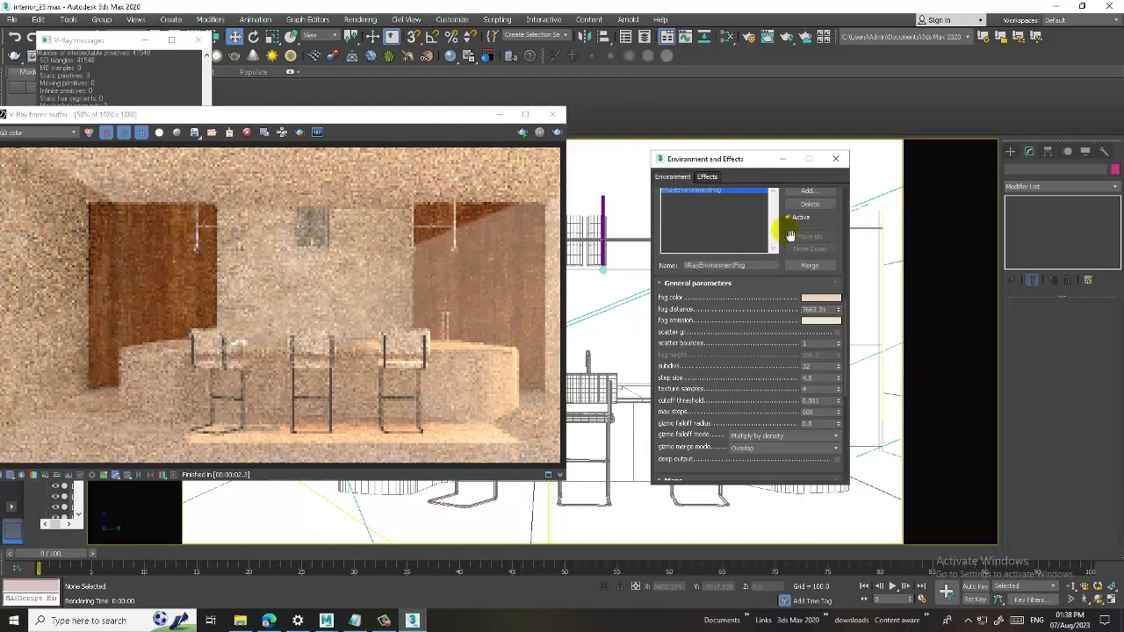
pyautogui.click(557, 132)
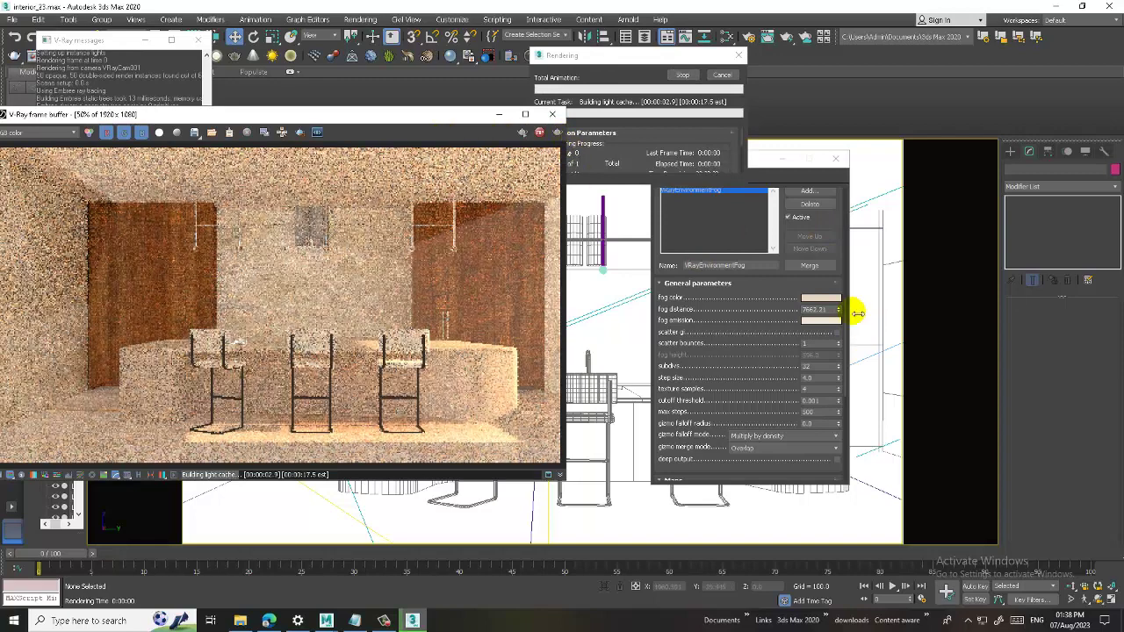
pyautogui.rightClick(838, 310)
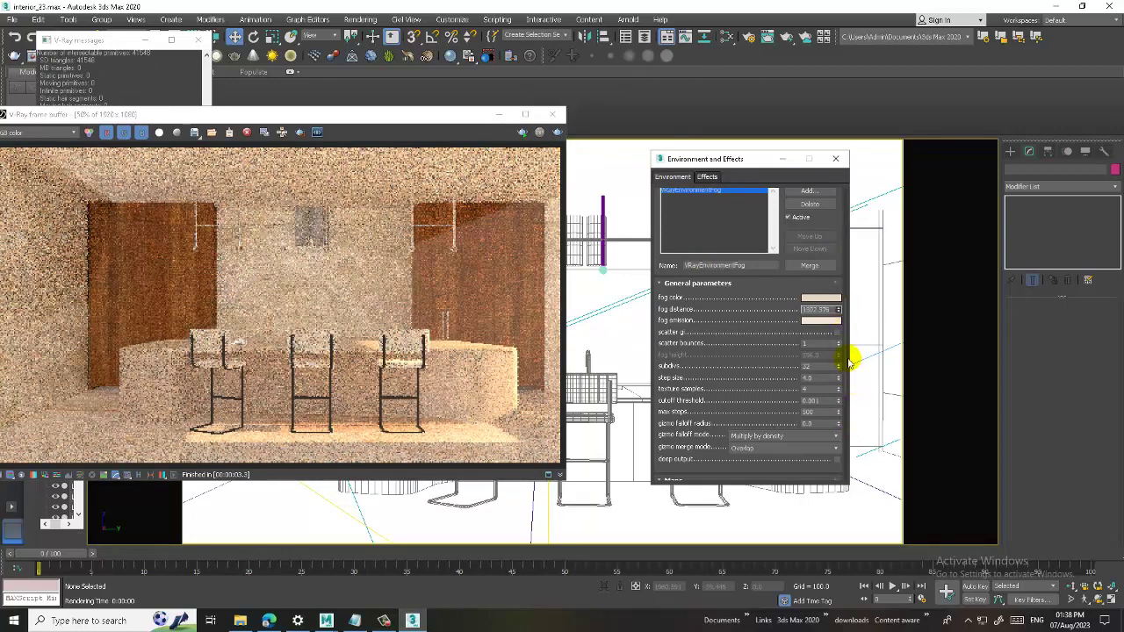
pyautogui.moveTo(855, 428); pyautogui.dragTo(852, 360)
pyautogui.click(557, 133)
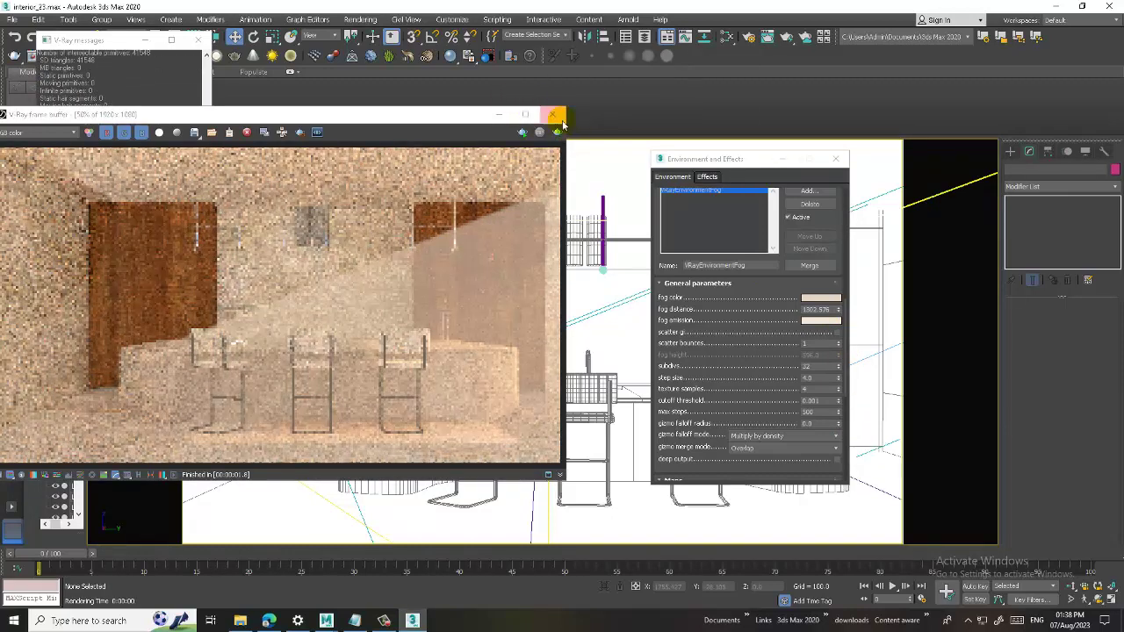
pyautogui.click(552, 115)
pyautogui.click(817, 320)
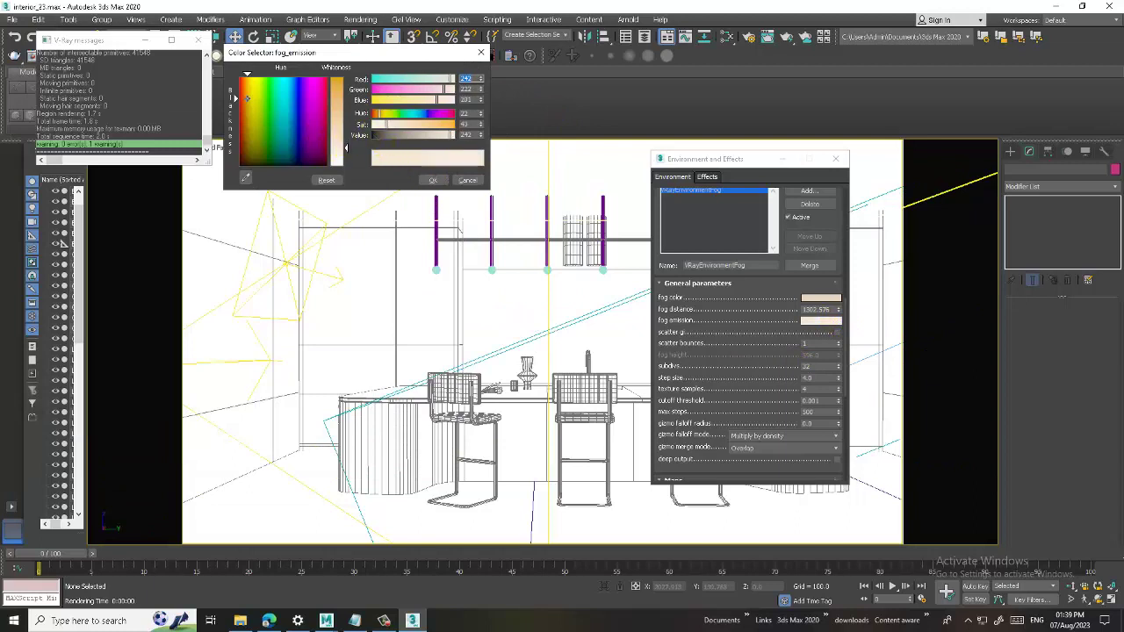
# Render the kitchen camera view again, then set fog distance to 6466.507 and re-render.
pyautogui.click(433, 180)
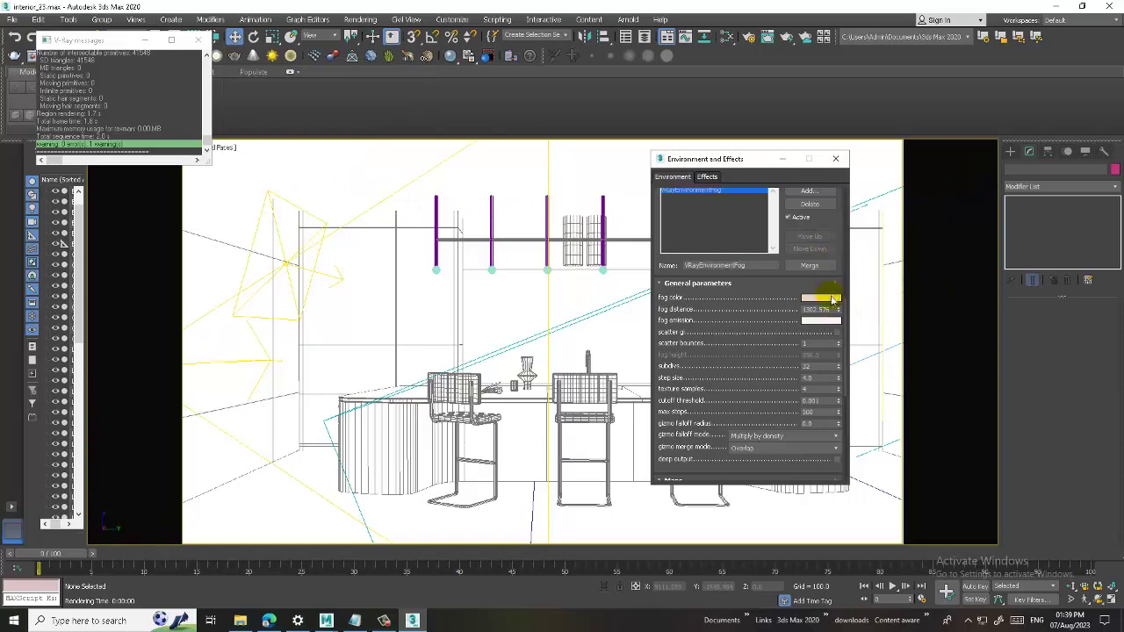
pyautogui.click(199, 40)
pyautogui.click(360, 19)
pyautogui.click(370, 40)
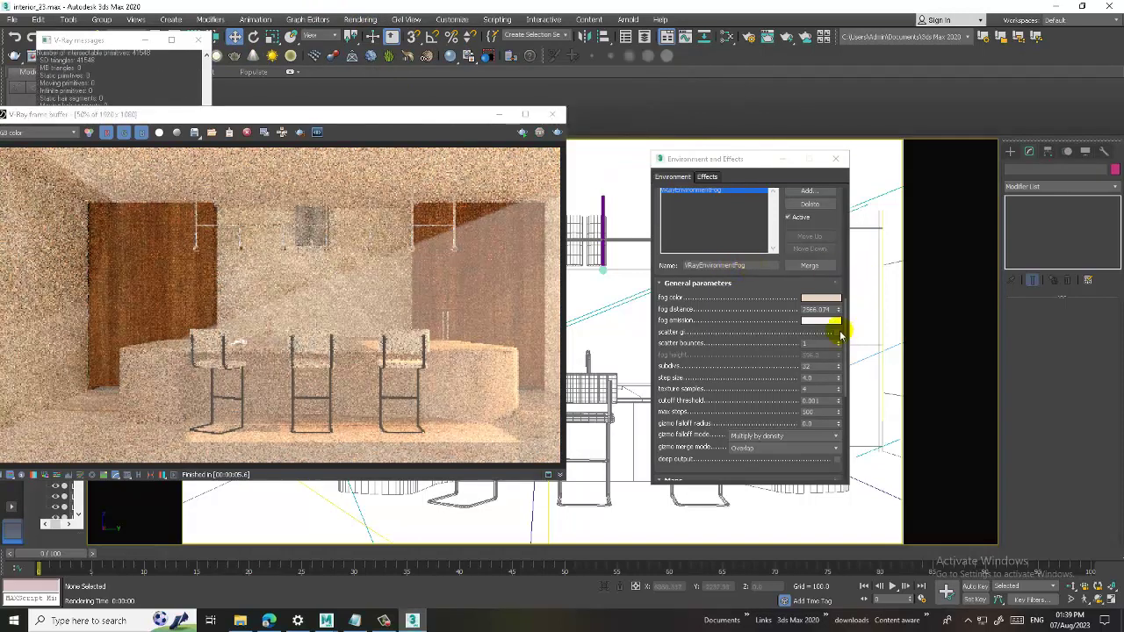
pyautogui.moveTo(837, 310); pyautogui.dragTo(843, 231)
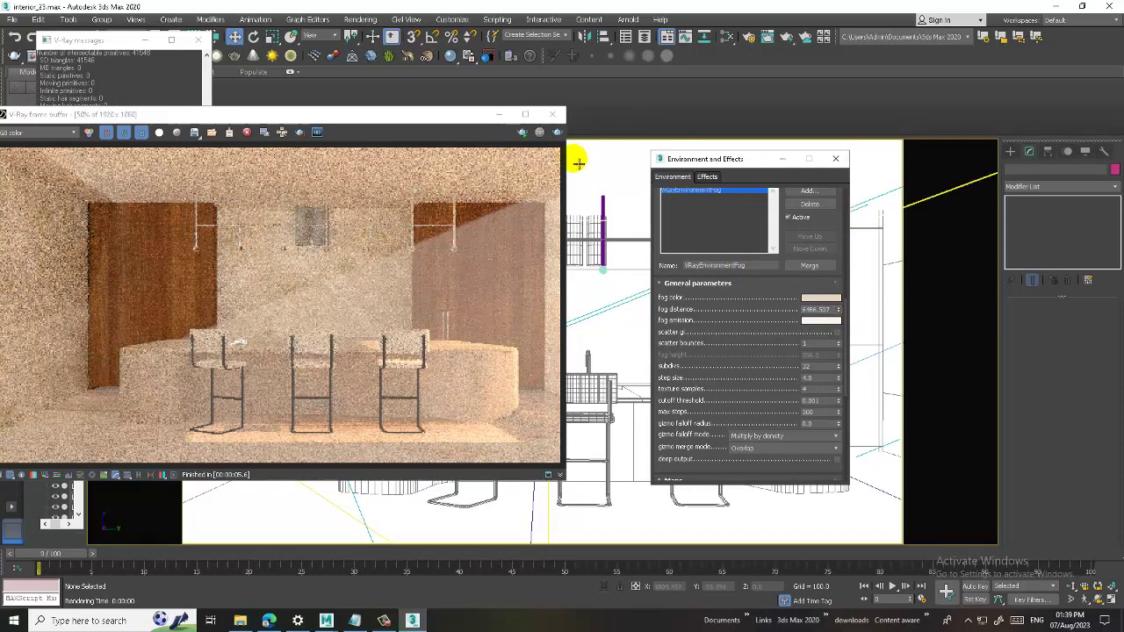
pyautogui.click(557, 132)
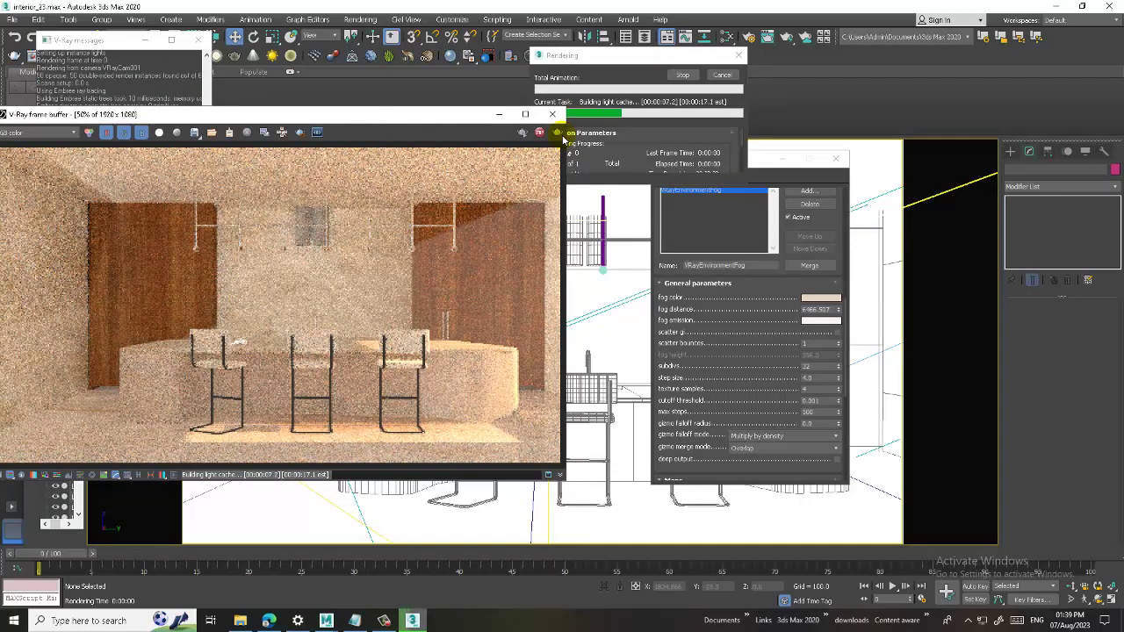
pyautogui.click(355, 620)
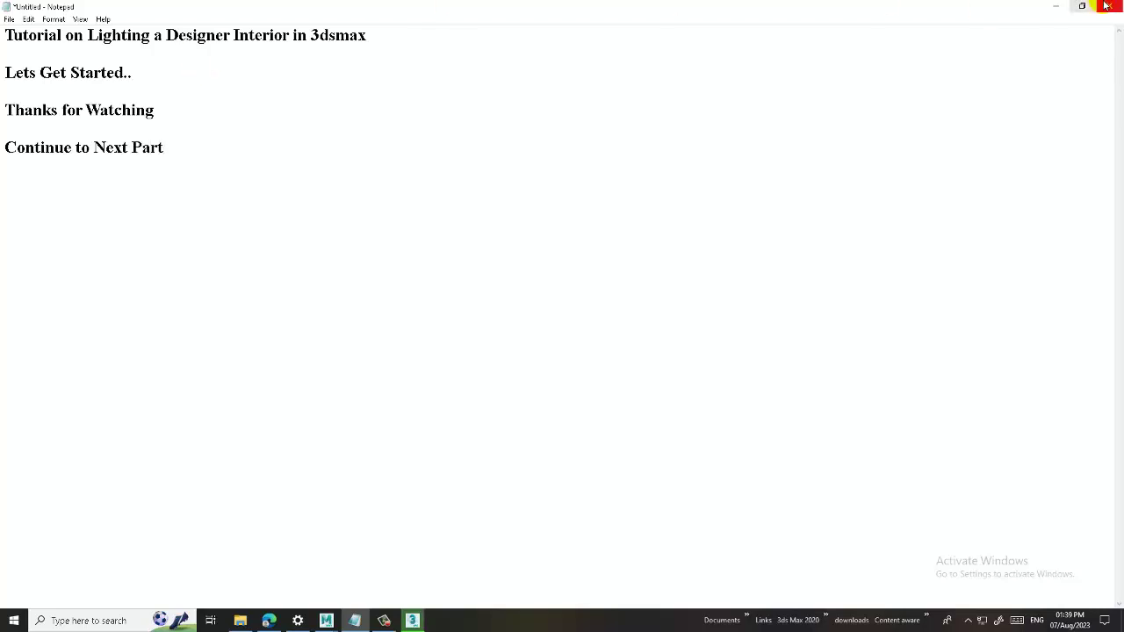
pyautogui.click(1058, 6)
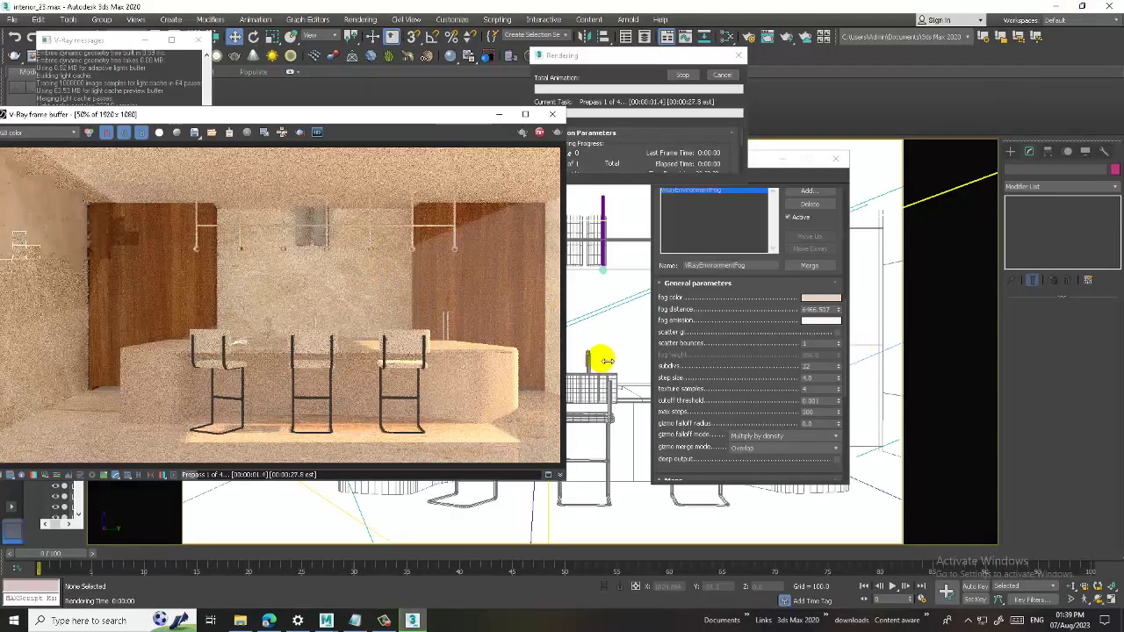